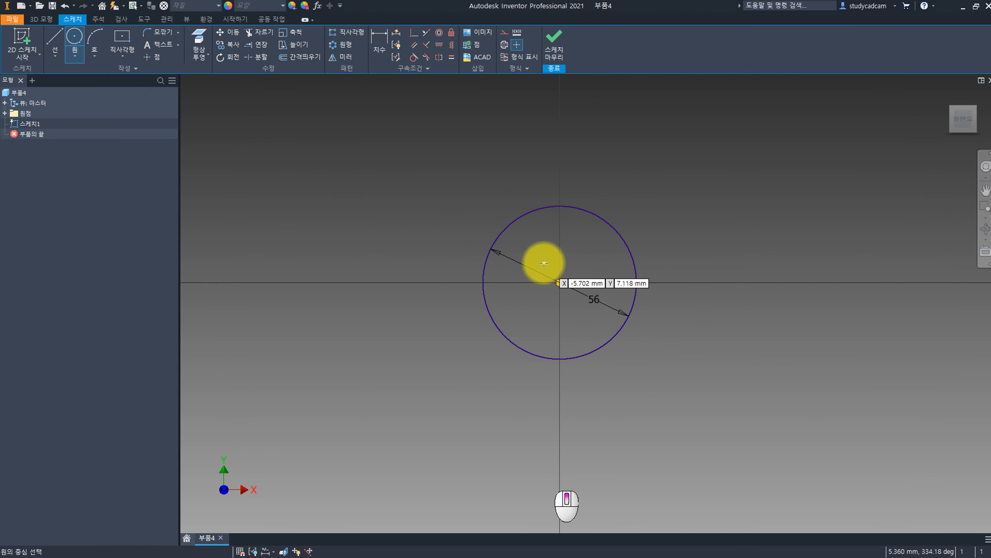
Draw an outward-sloping line ending in a downward vertical leg on each side of the 56 mm circle.
{"action": "left_click", "coordinate": [55, 39]}
{"action": "left_click", "coordinate": [503, 168]}
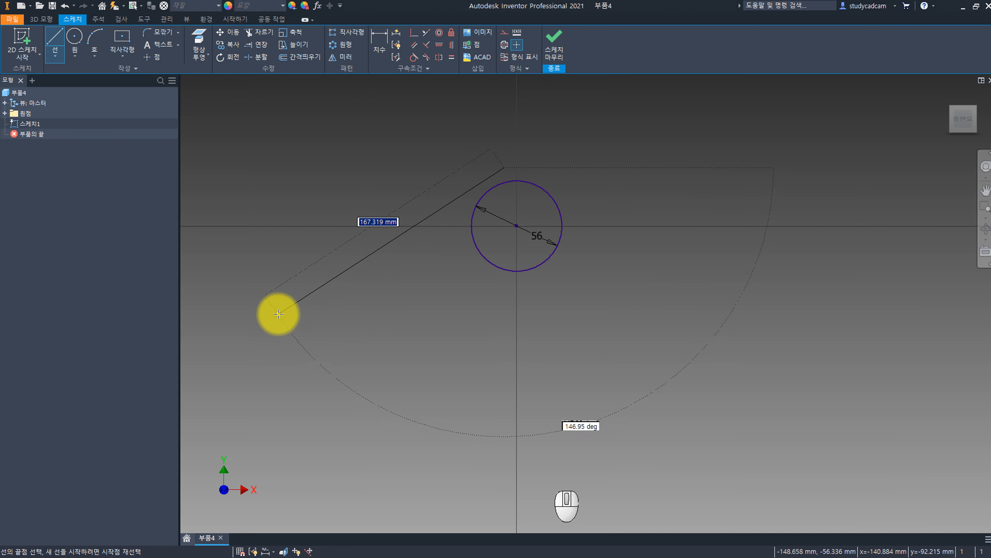
{"action": "left_click", "coordinate": [289, 299]}
{"action": "double_click", "coordinate": [289, 380]}
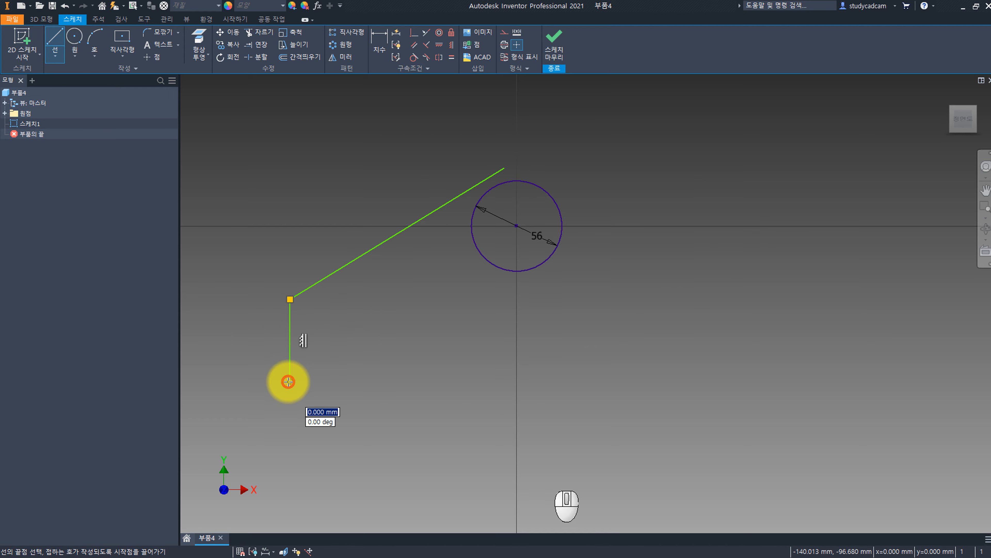
{"action": "left_click", "coordinate": [528, 168]}
{"action": "left_click", "coordinate": [698, 299]}
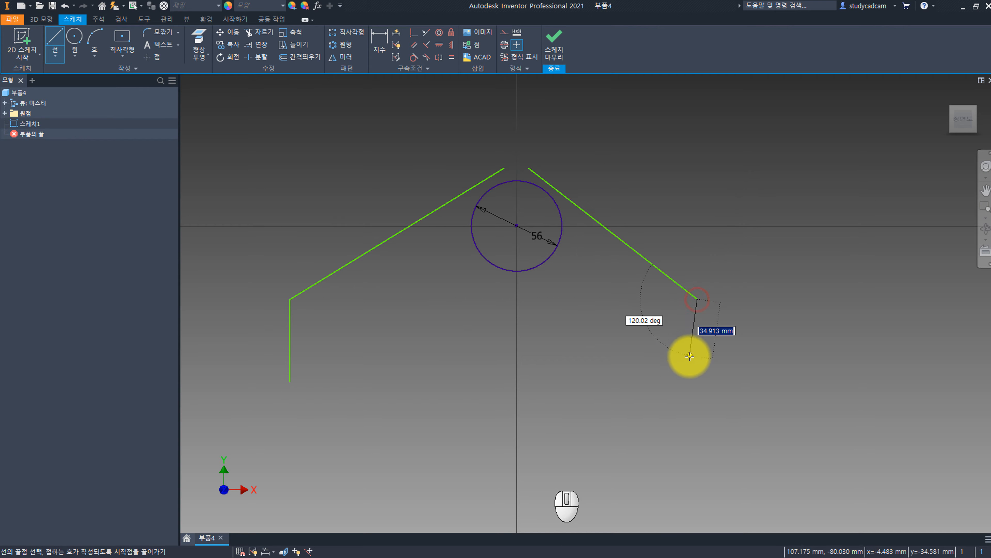
{"action": "left_click", "coordinate": [697, 378]}
{"action": "key", "text": "Escape"}
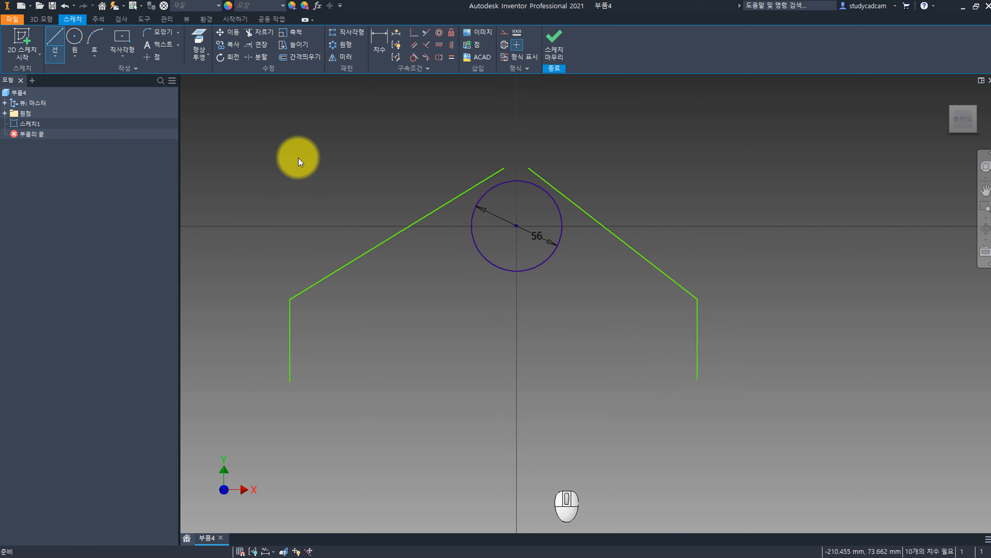
Make both sloping lines tangent to the 56 mm circle.
{"action": "right_click", "coordinate": [348, 189]}
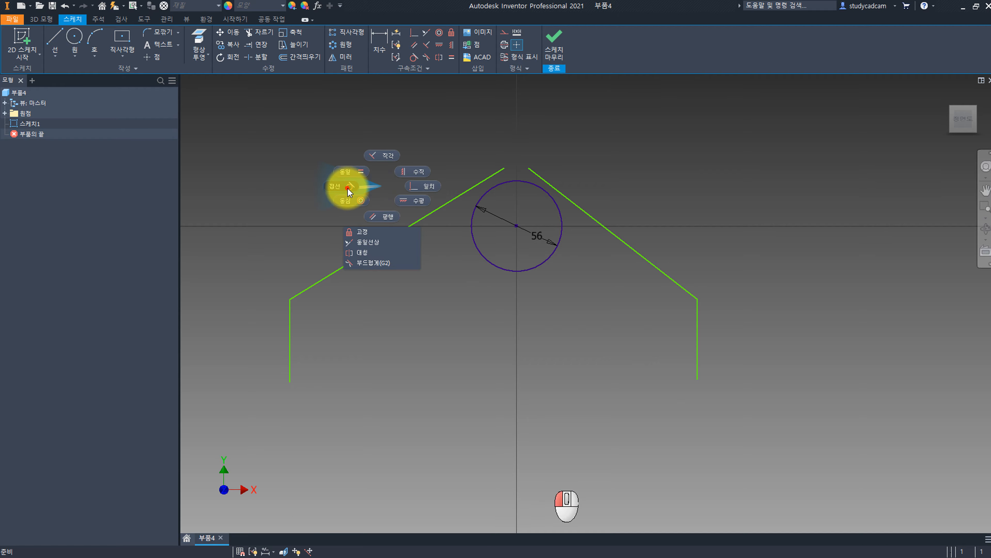
{"action": "left_click", "coordinate": [420, 184]}
{"action": "left_click", "coordinate": [472, 191]}
{"action": "left_click", "coordinate": [540, 184]}
{"action": "left_click", "coordinate": [543, 183]}
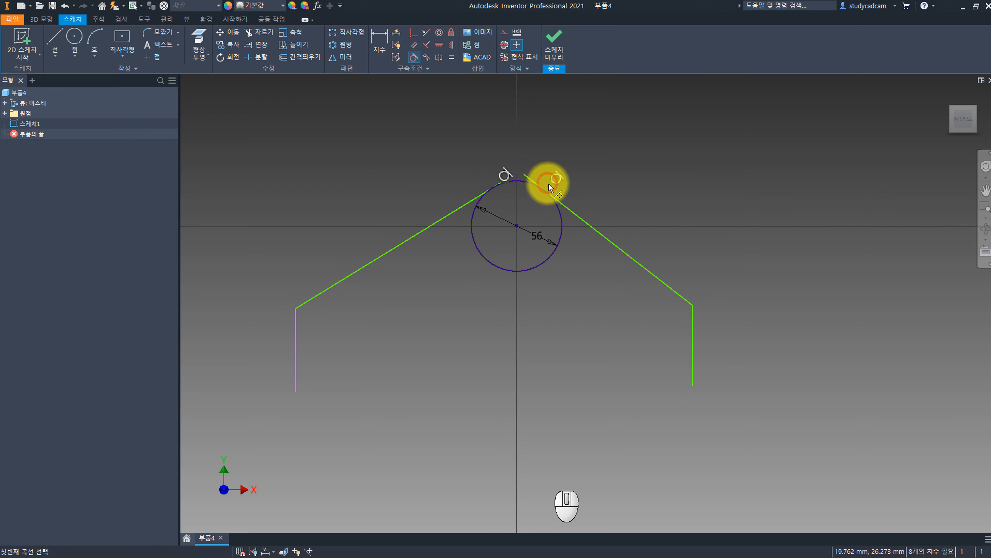
Trim the ends of the sloping lines that overhang above the circle.
{"action": "scroll", "coordinate": [546, 184], "scroll_direction": "down", "scroll_amount": 3}
{"action": "key", "text": "x"}
{"action": "left_click", "coordinate": [502, 185]}
{"action": "key", "text": "Escape"}
{"action": "scroll", "coordinate": [498, 190], "scroll_direction": "up", "scroll_amount": 3}
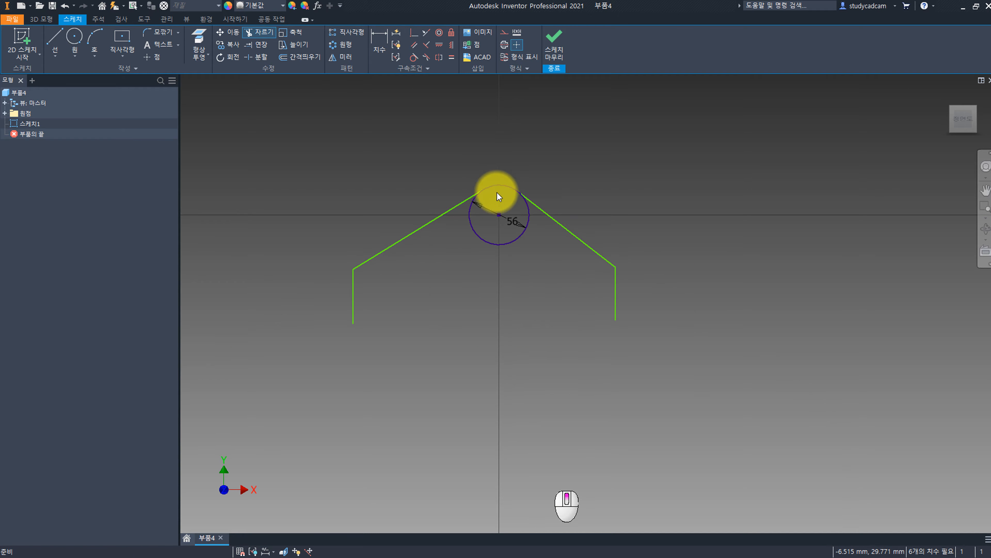
Dimension the left vertical line's length as 42.5 mm.
{"action": "left_click", "coordinate": [355, 286]}
{"action": "left_click", "coordinate": [323, 291]}
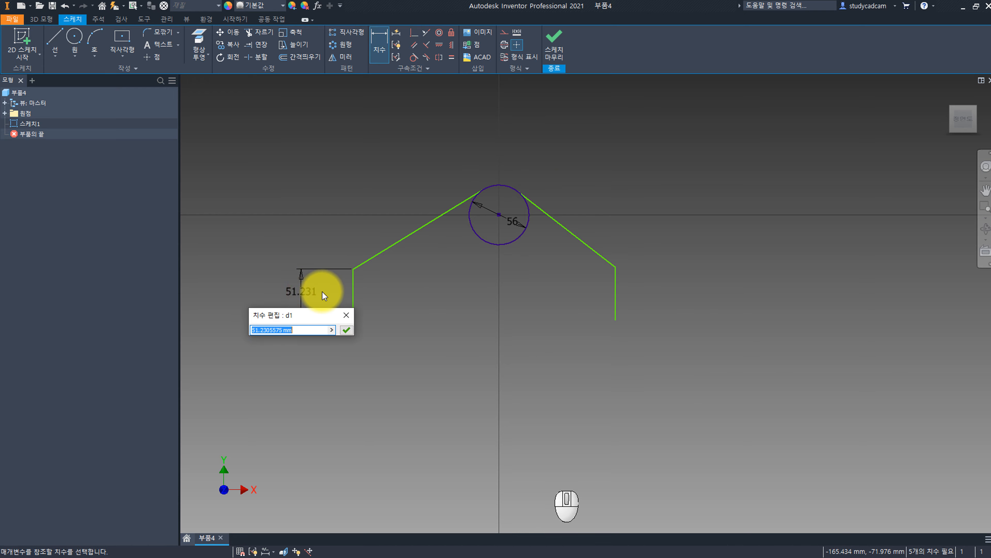
{"action": "type", "text": "42.5"}
{"action": "key", "text": "Return"}
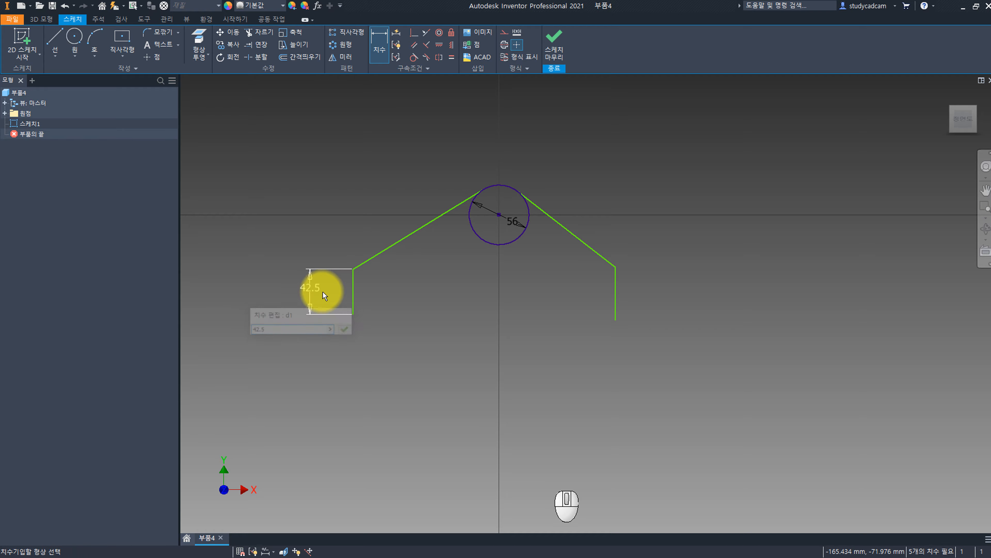
{"action": "key", "text": "Escape"}
Apply an Equal constraint between the left and right vertical lines.
{"action": "right_click", "coordinate": [313, 240]}
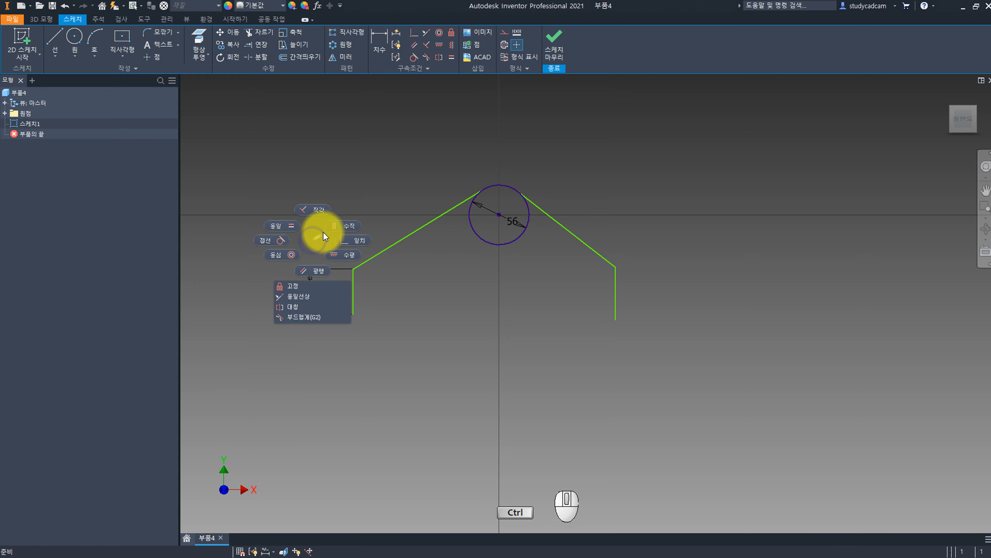
{"action": "left_click", "coordinate": [287, 226]}
{"action": "scroll", "coordinate": [437, 270], "scroll_direction": "down", "scroll_amount": 3}
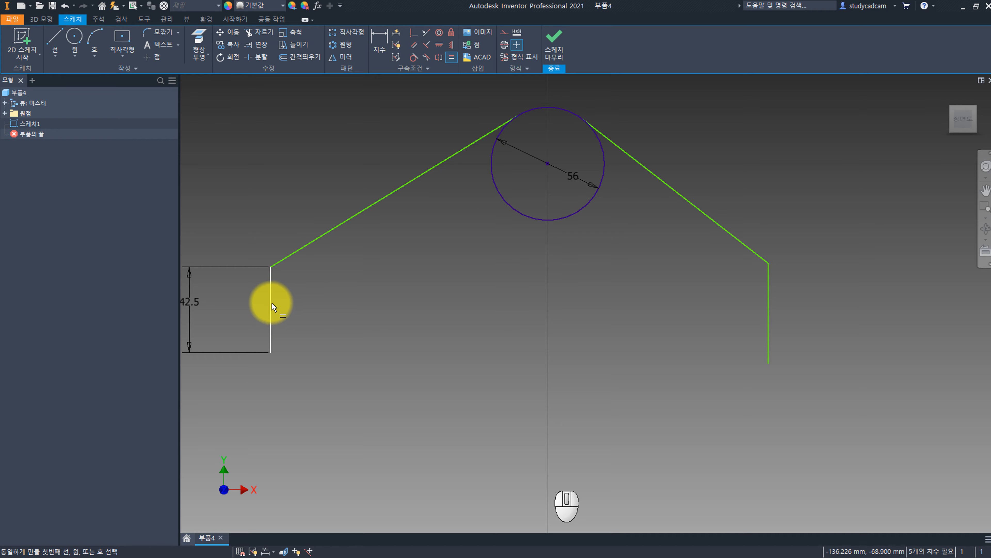
{"action": "left_click", "coordinate": [767, 298]}
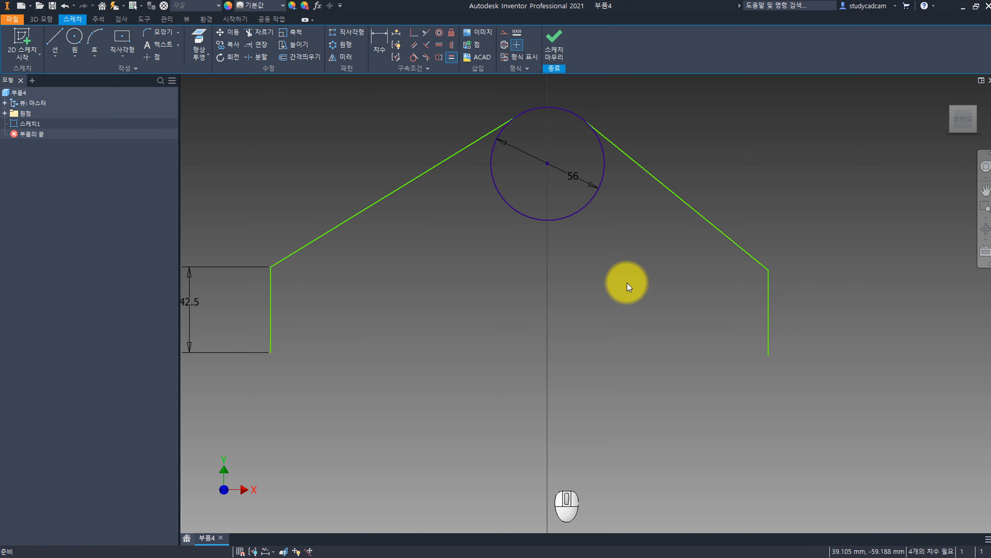
Align the upper endpoints and the lower endpoints of the two vertical lines with Horizontal constraints.
{"action": "right_click", "coordinate": [627, 282], "text": "ctrl"}
{"action": "left_click", "coordinate": [658, 295]}
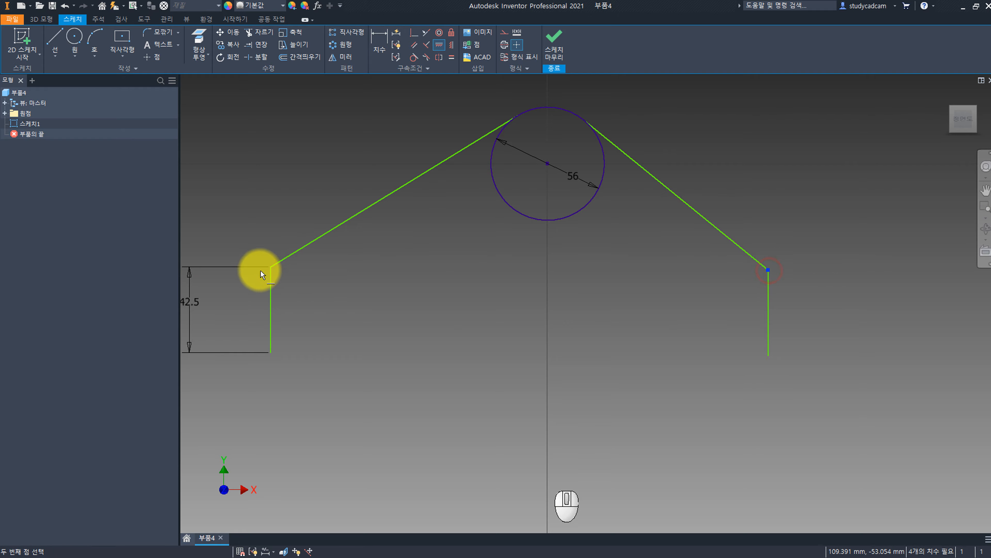
{"action": "left_click", "coordinate": [271, 267]}
{"action": "left_click", "coordinate": [270, 354]}
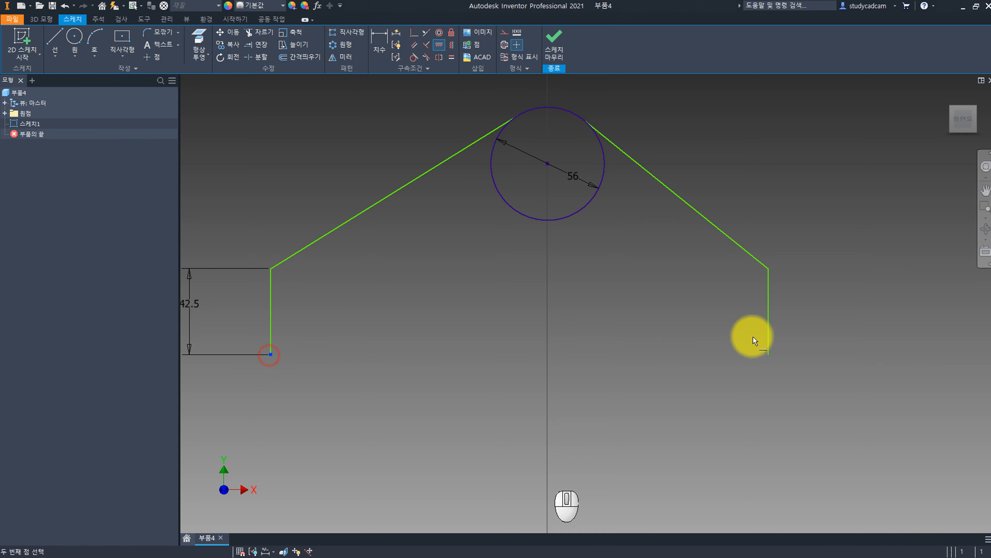
{"action": "left_click", "coordinate": [767, 354]}
{"action": "scroll", "coordinate": [529, 304], "scroll_direction": "down", "scroll_amount": 3}
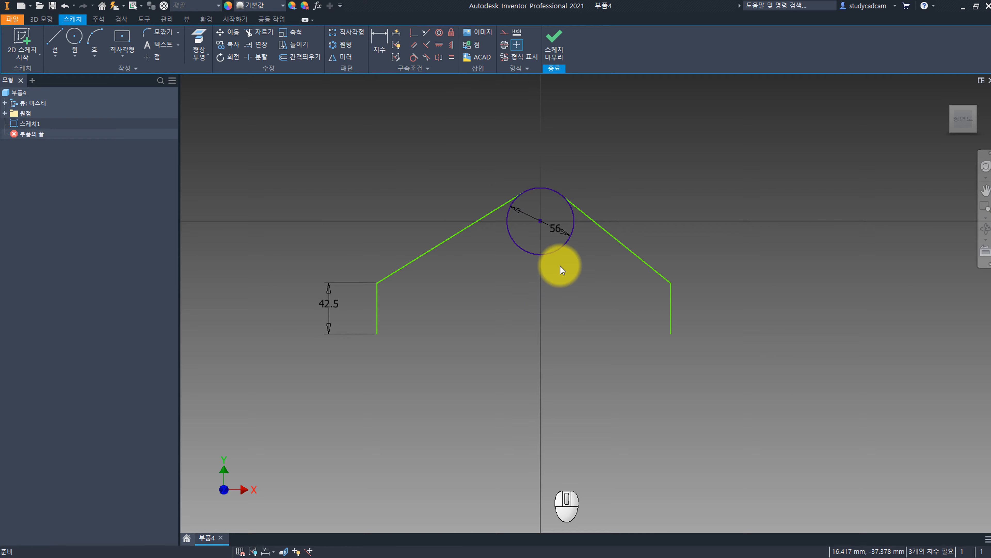
Dimension the horizontal distance between the two vertical lines as 160 mm.
{"action": "mouse_move", "coordinate": [560, 266]}
{"action": "middle_mouse_down"}
{"action": "mouse_move", "coordinate": [517, 272]}
{"action": "mouse_move", "coordinate": [531, 286]}
{"action": "middle_mouse_up"}
{"action": "left_click", "coordinate": [349, 330]}
{"action": "left_click", "coordinate": [644, 323]}
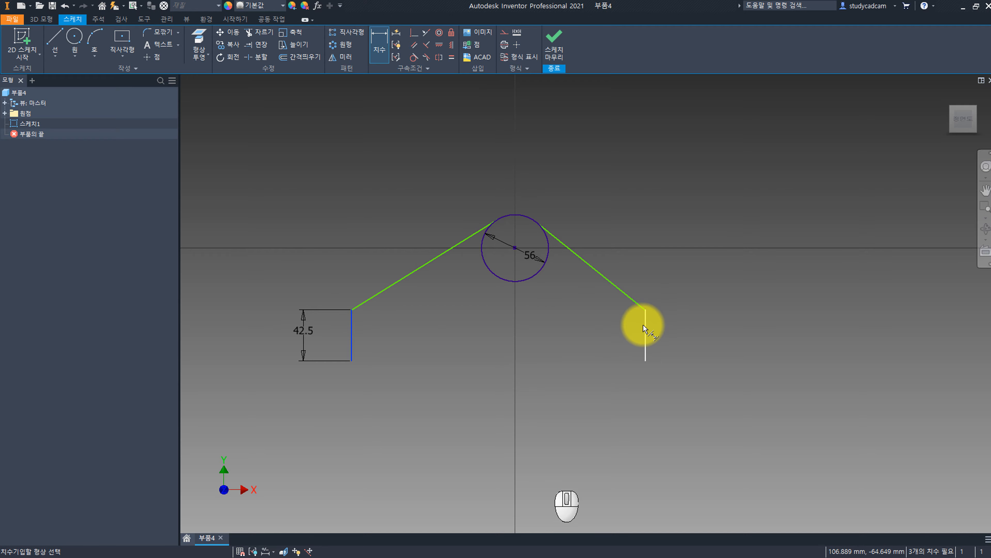
{"action": "left_click", "coordinate": [516, 185]}
{"action": "type", "text": "160"}
{"action": "key", "text": "Return"}
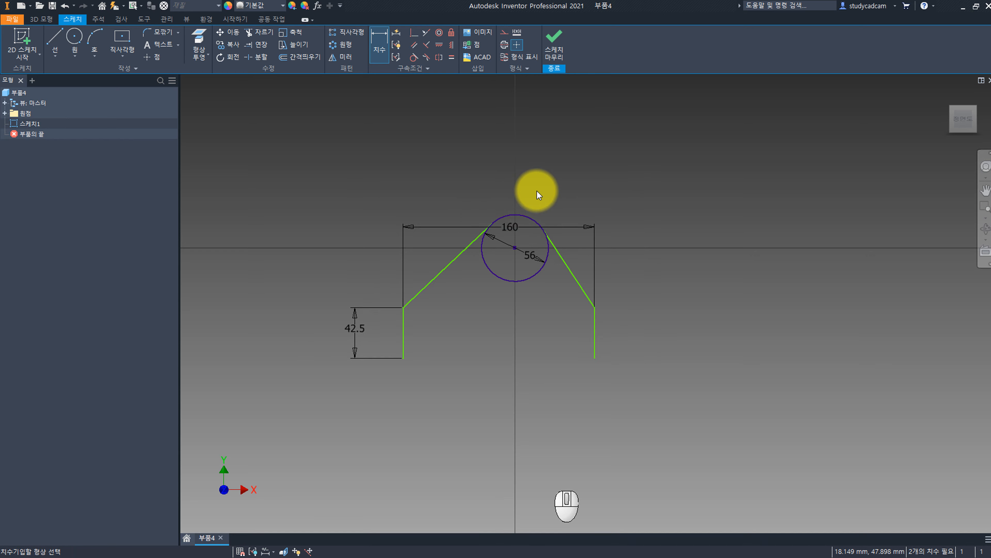
Apply an Equal constraint between the two sloping lines so the profile is symmetric about the circle.
{"action": "scroll", "coordinate": [560, 284], "scroll_direction": "up", "scroll_amount": 3}
{"action": "middle_click_drag", "start_coordinate": [558, 287], "coordinate": [518, 246]}
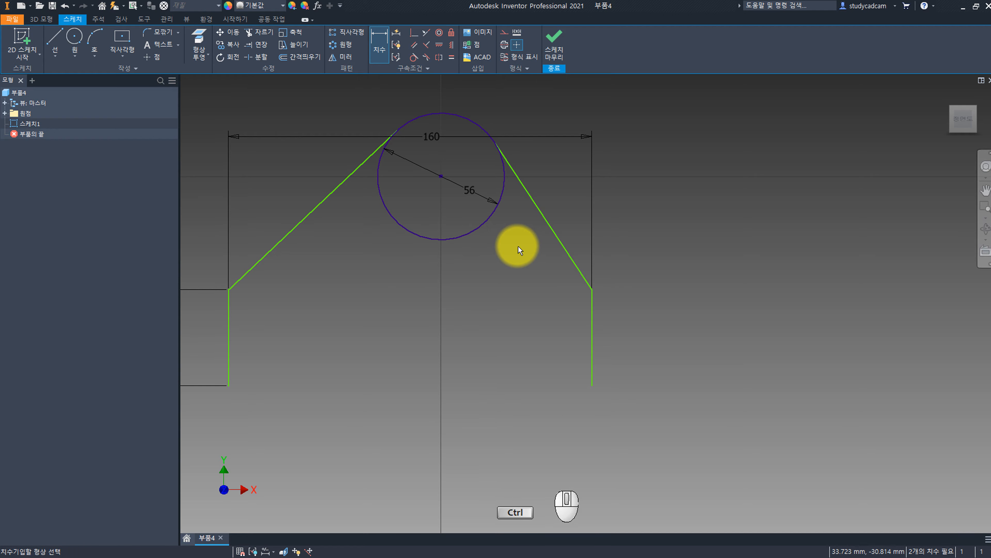
{"action": "right_click", "coordinate": [518, 245], "text": "ctrl"}
{"action": "left_click", "coordinate": [491, 231]}
{"action": "left_click", "coordinate": [550, 227]}
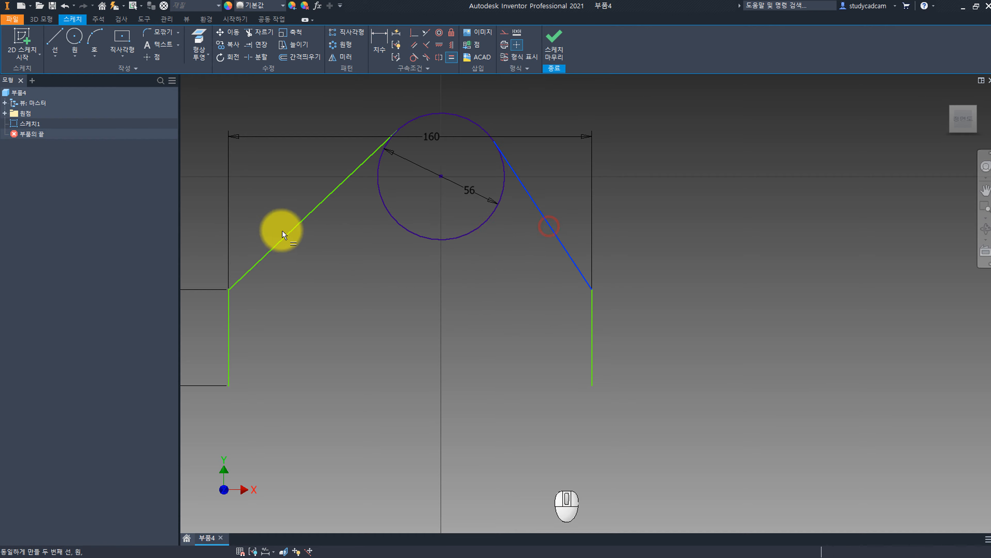
{"action": "left_click", "coordinate": [288, 232]}
{"action": "key", "text": "Escape"}
Draw a downward-bulging three-point arc of radius 136 mm joining the lower ends of the two vertical lines.
{"action": "scroll", "coordinate": [390, 252], "scroll_direction": "down", "scroll_amount": 3}
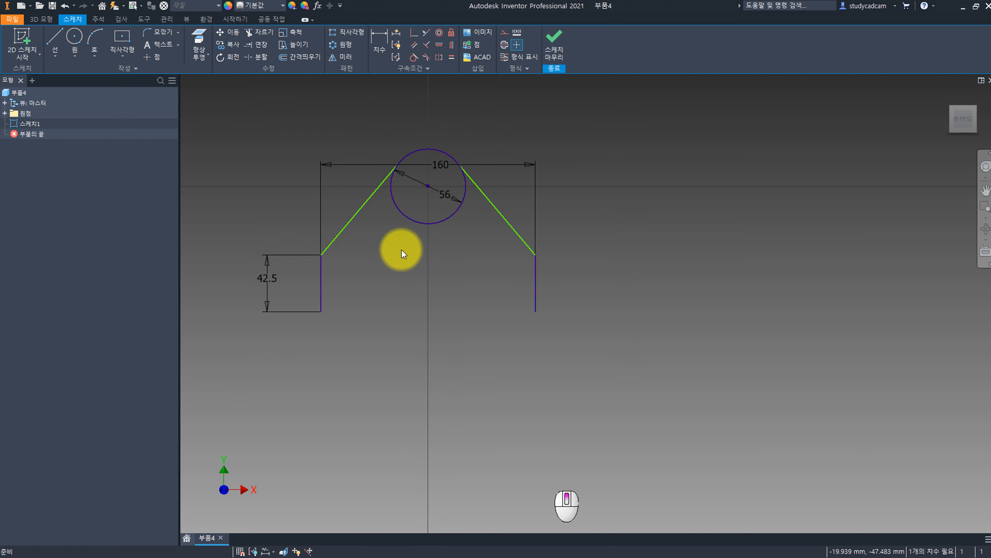
{"action": "left_click", "coordinate": [93, 42]}
{"action": "scroll", "coordinate": [327, 288], "scroll_direction": "up", "scroll_amount": 3}
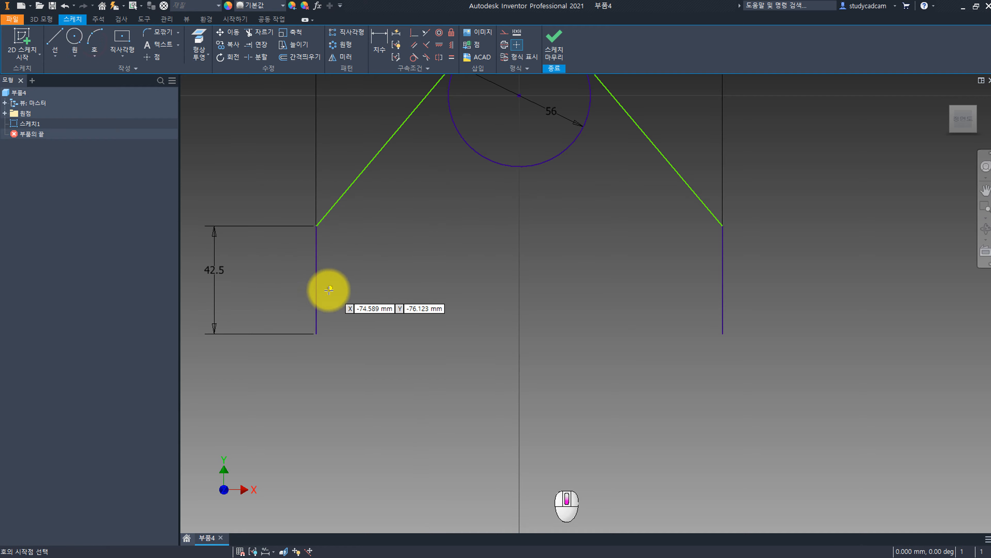
{"action": "left_click", "coordinate": [316, 333]}
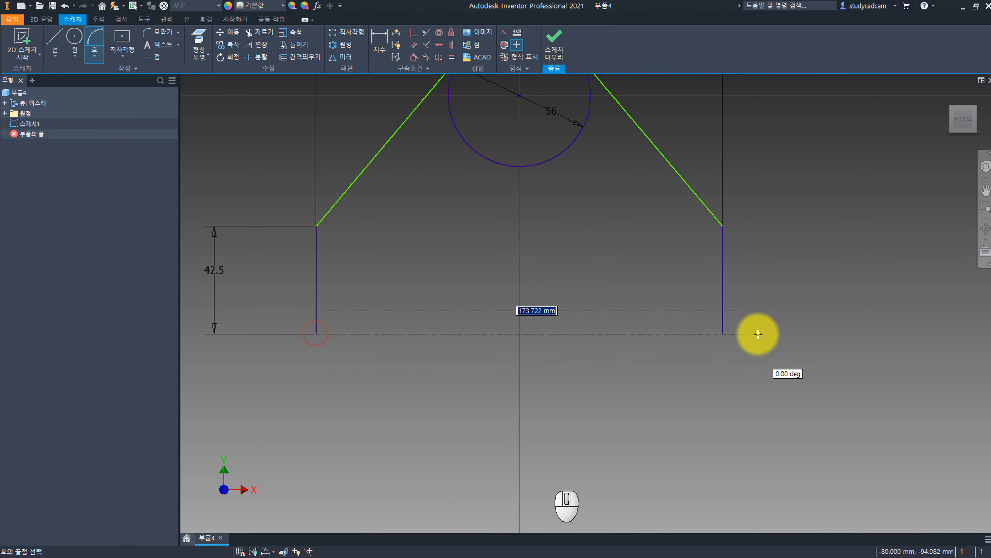
{"action": "left_click", "coordinate": [724, 333]}
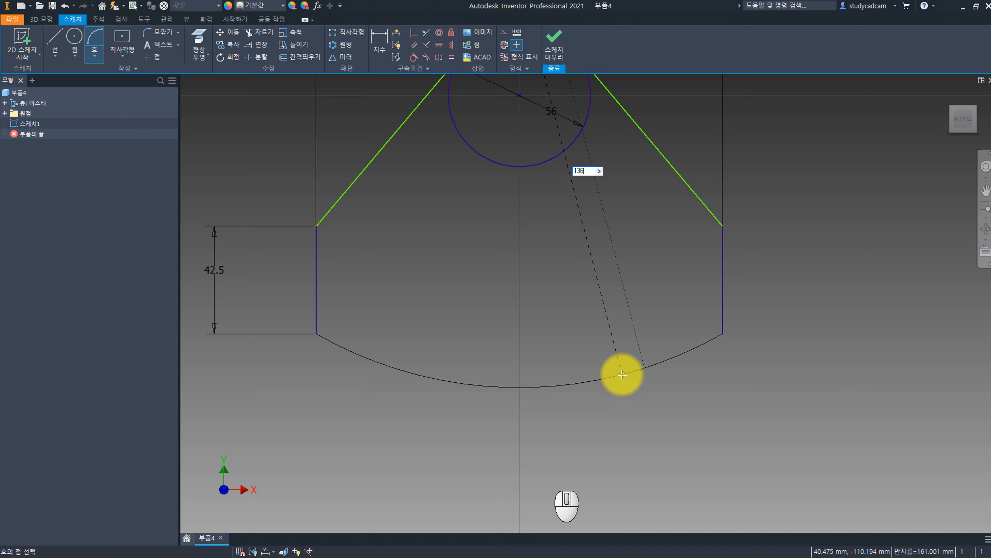
{"action": "left_click", "coordinate": [622, 374]}
{"action": "scroll", "coordinate": [604, 376], "scroll_direction": "down", "scroll_amount": 2}
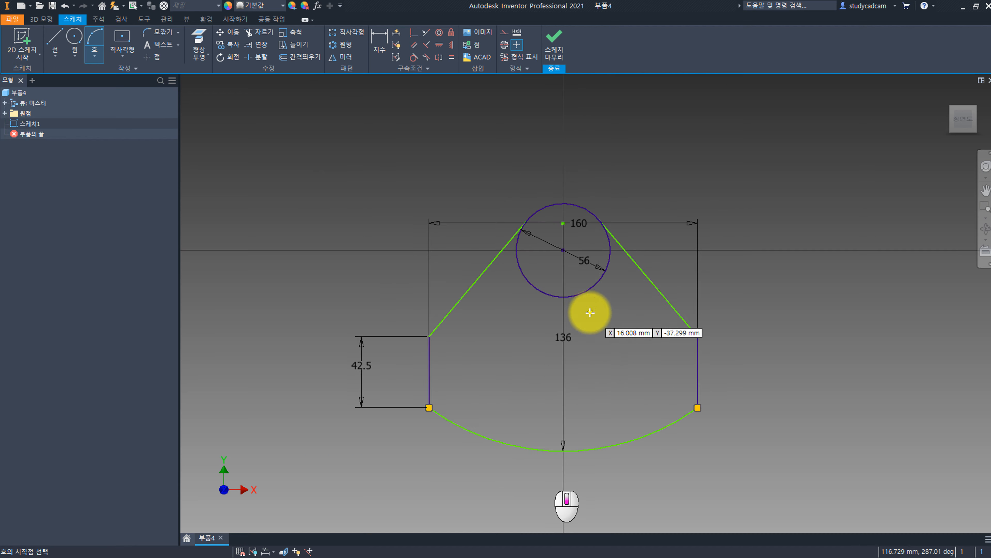
{"action": "key", "text": "Escape"}
{"action": "scroll", "coordinate": [507, 221], "scroll_direction": "up", "scroll_amount": 3}
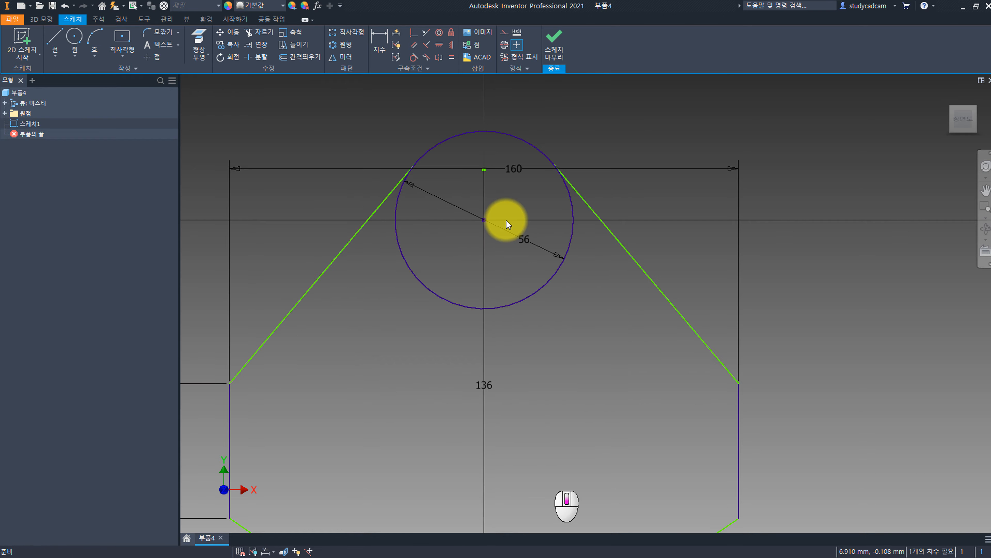
{"action": "right_click", "coordinate": [527, 189]}
{"action": "left_click", "coordinate": [518, 177]}
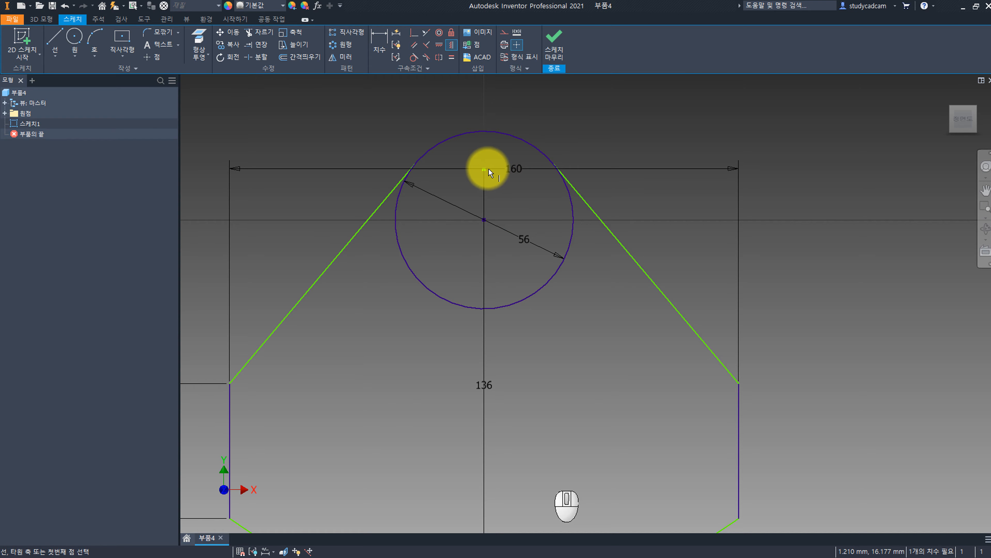
{"action": "key", "text": "Escape"}
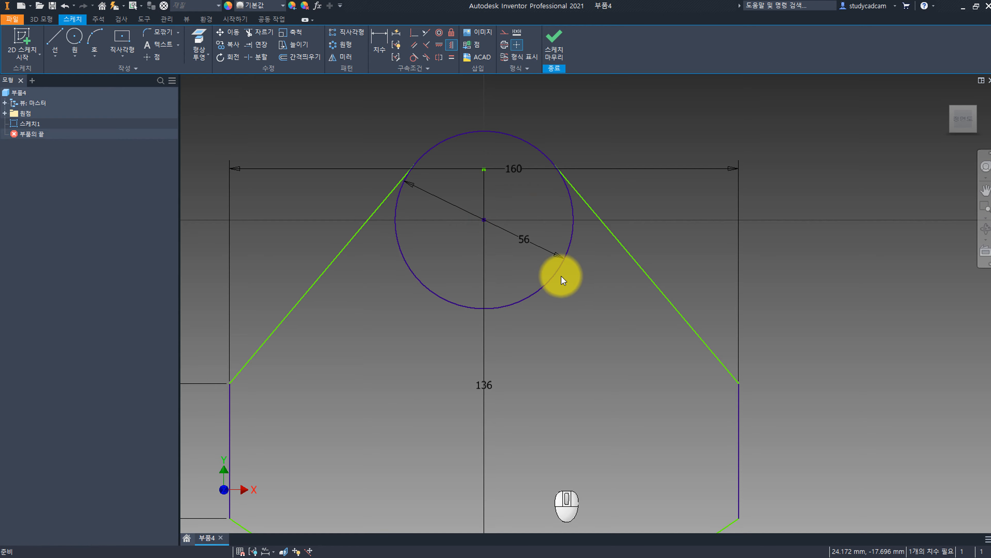
Dimension the vertical distance between the arc's centre point and the circle's centre as 74 mm.
{"action": "scroll", "coordinate": [546, 273], "scroll_direction": "down", "scroll_amount": 3}
{"action": "scroll", "coordinate": [551, 234], "scroll_direction": "up", "scroll_amount": 3}
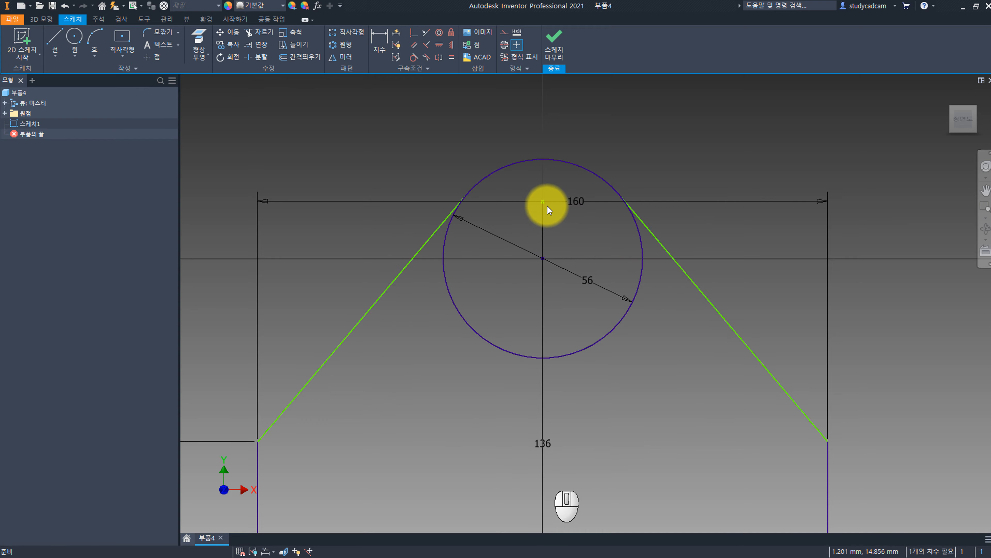
{"action": "key", "text": "d"}
{"action": "left_click", "coordinate": [543, 258]}
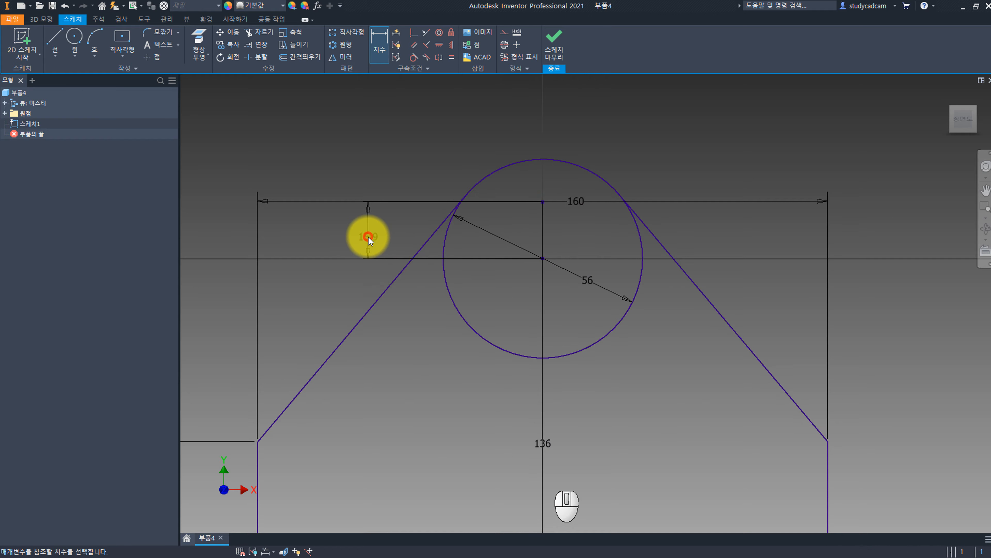
{"action": "left_click", "coordinate": [370, 237]}
{"action": "type", "text": "74"}
{"action": "key", "text": "Return"}
{"action": "scroll", "coordinate": [372, 239], "scroll_direction": "down", "scroll_amount": 2}
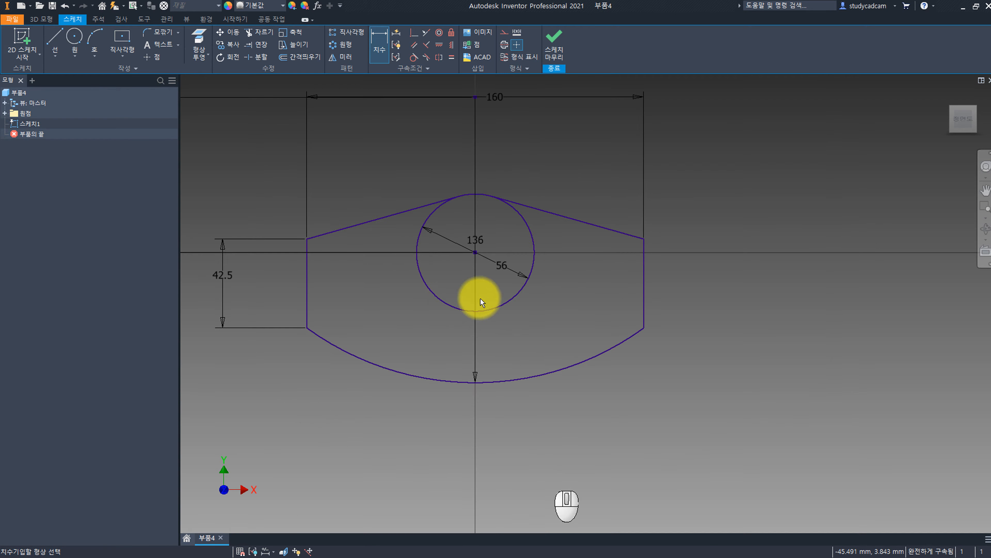
Trim away the circle's lower portion inside the profile, keeping the top arc between the tangent lines, and finish the sketch.
{"action": "scroll", "coordinate": [585, 318], "scroll_direction": "down", "scroll_amount": 1}
{"action": "scroll", "coordinate": [584, 316], "scroll_direction": "up", "scroll_amount": 3}
{"action": "middle_click_drag", "start_coordinate": [584, 315], "coordinate": [621, 323]}
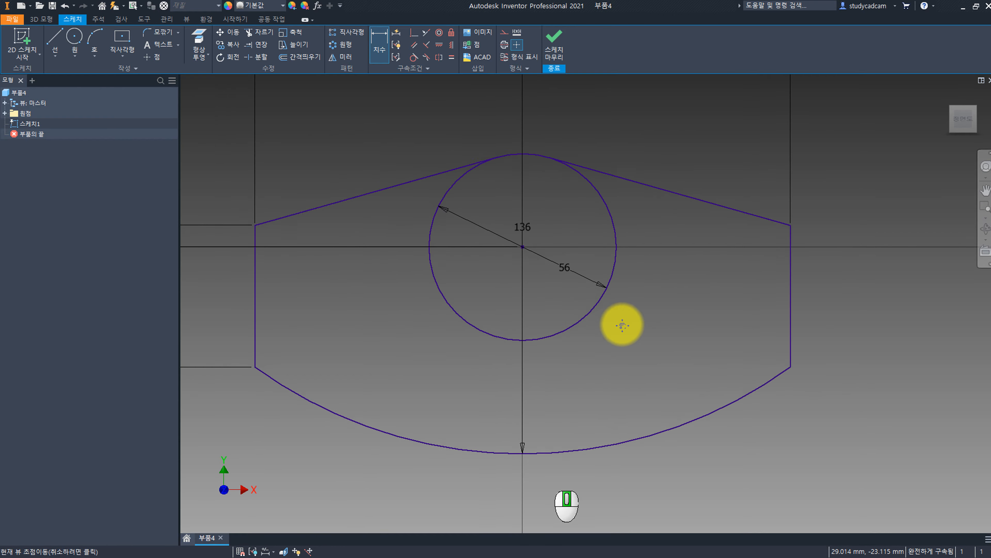
{"action": "left_click", "coordinate": [259, 38]}
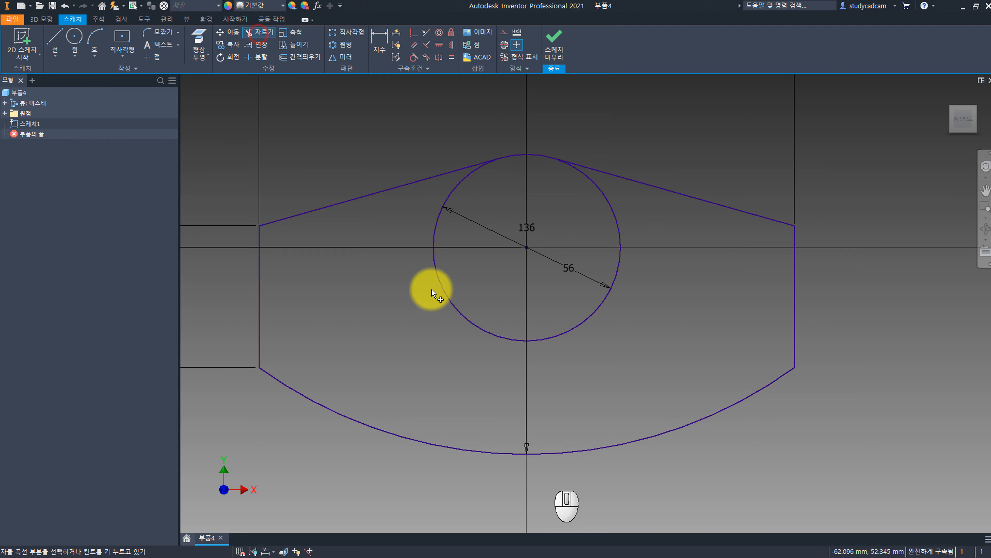
{"action": "left_click", "coordinate": [452, 301]}
{"action": "scroll", "coordinate": [493, 295], "scroll_direction": "down", "scroll_amount": 2}
{"action": "scroll", "coordinate": [502, 295], "scroll_direction": "up", "scroll_amount": 3}
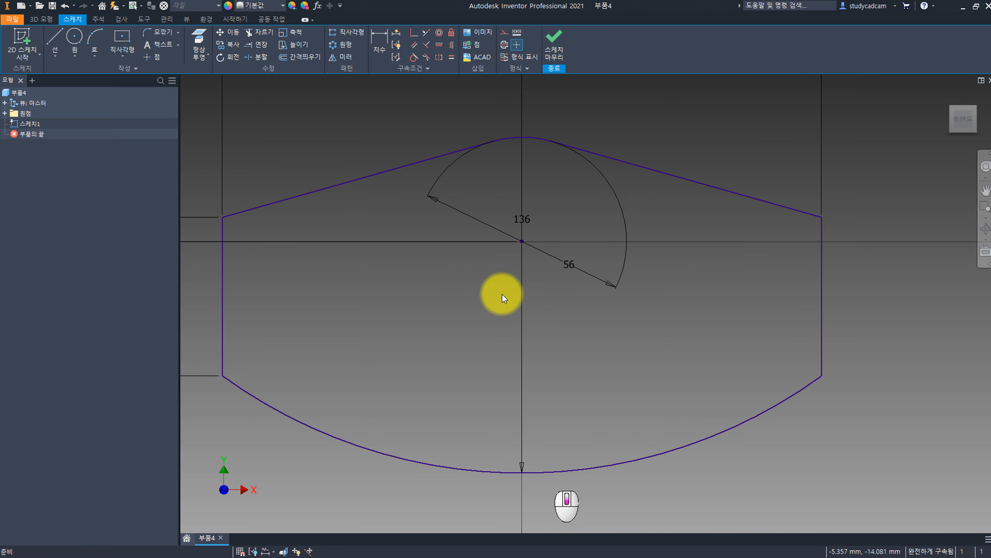
{"action": "scroll", "coordinate": [502, 294], "scroll_direction": "down", "scroll_amount": 2}
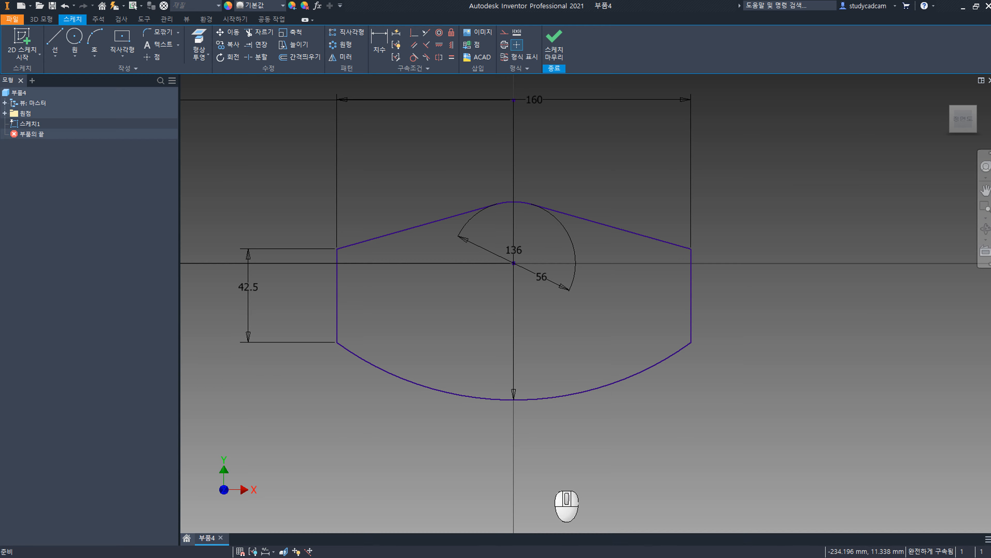
{"action": "left_click", "coordinate": [551, 41]}
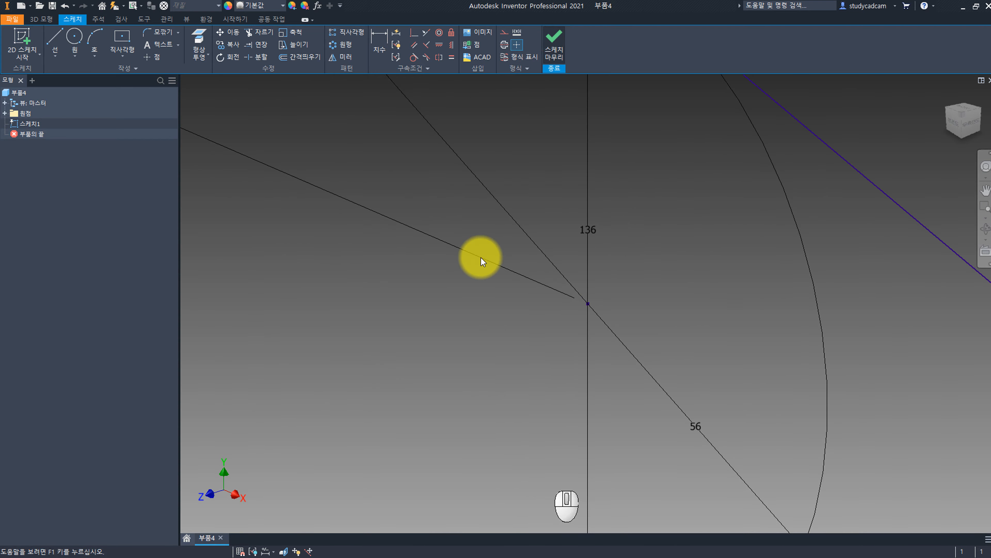
Extrude the closed base profile 16 mm.
{"action": "left_click", "coordinate": [54, 42]}
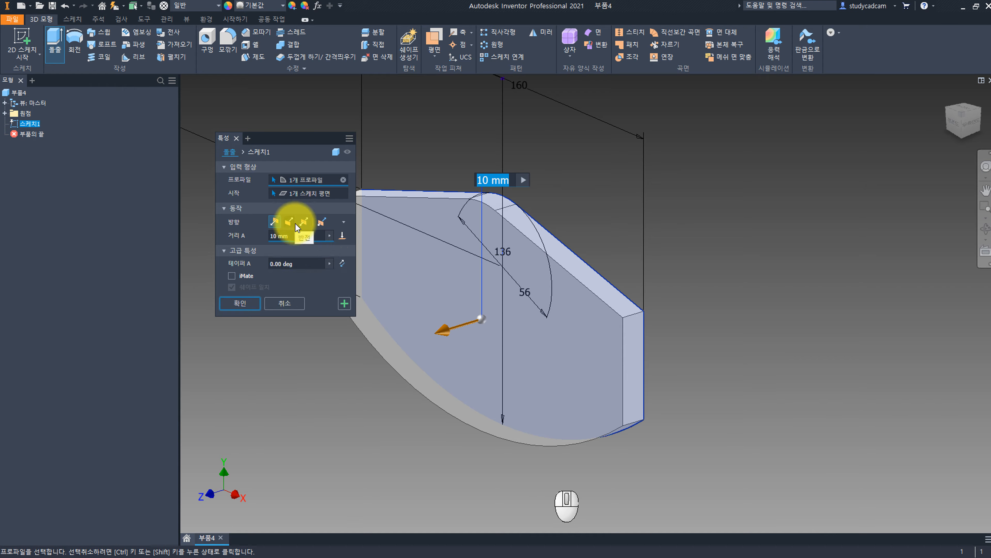
{"action": "type", "text": "16"}
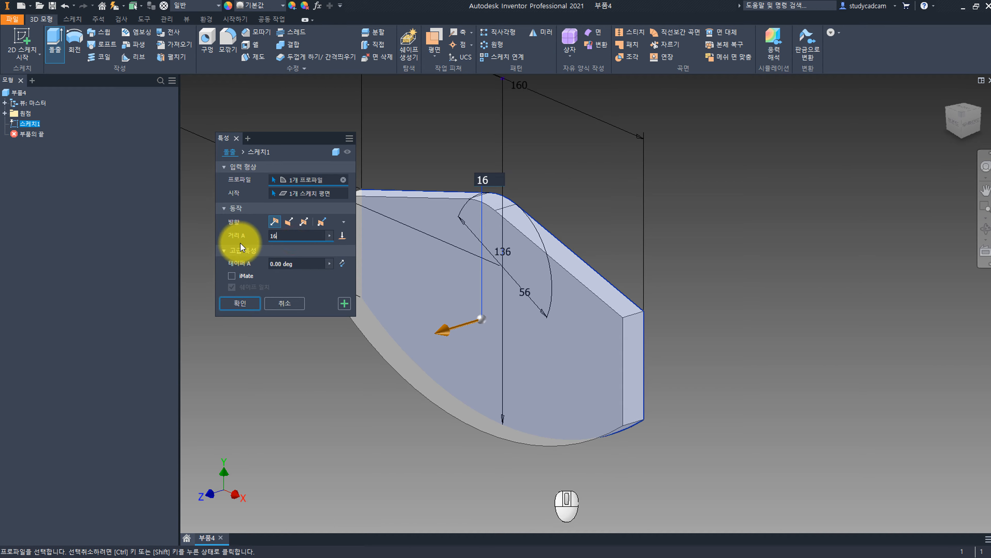
{"action": "key", "text": "Return"}
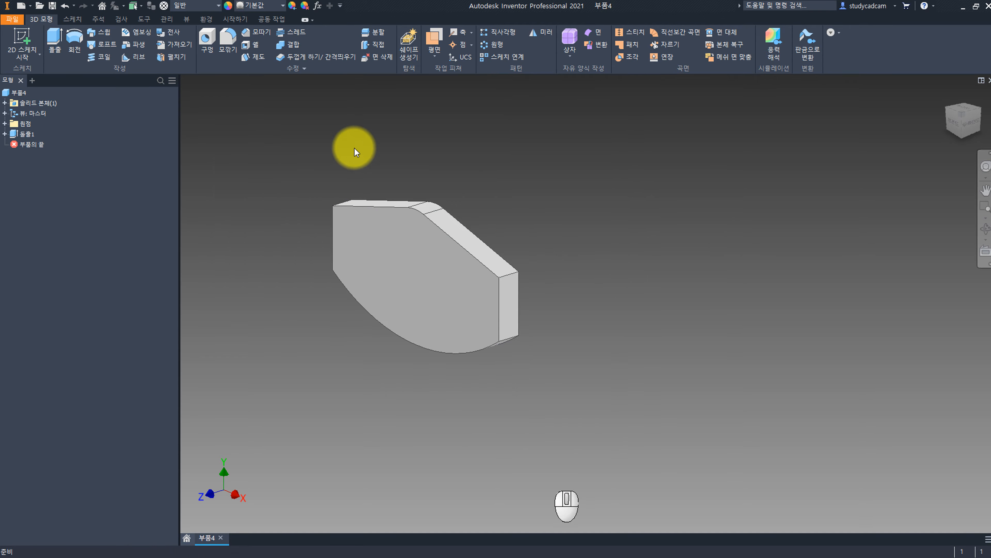
Create an offset work plane parallel to the plate's back face, spaced away from the plate.
{"action": "left_click", "coordinate": [434, 46]}
{"action": "left_click", "coordinate": [494, 99]}
{"action": "scroll", "coordinate": [383, 187], "scroll_direction": "down", "scroll_amount": 3}
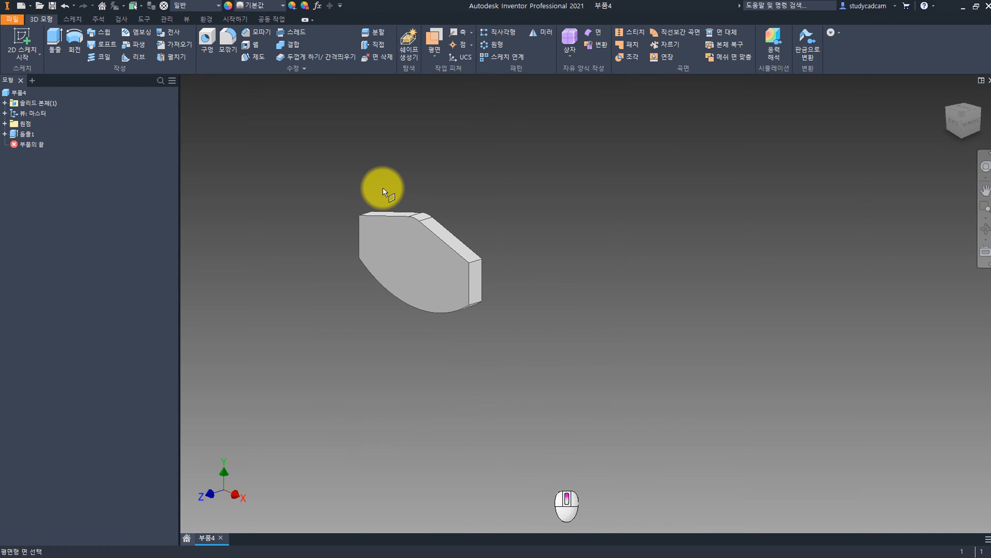
{"action": "middle_click_drag", "start_coordinate": [470, 225], "coordinate": [395, 245], "text": "shift"}
{"action": "left_click", "coordinate": [446, 244]}
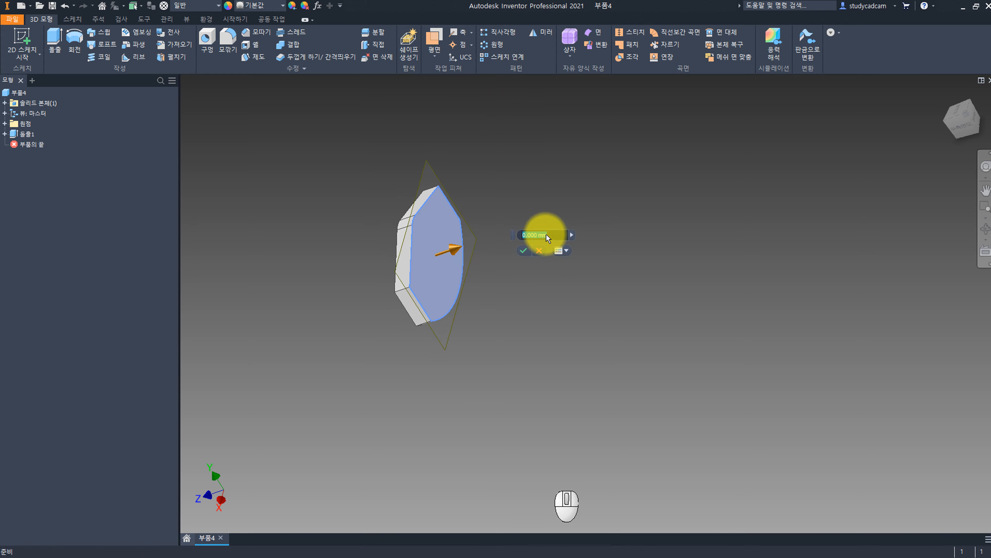
{"action": "key", "text": "Return"}
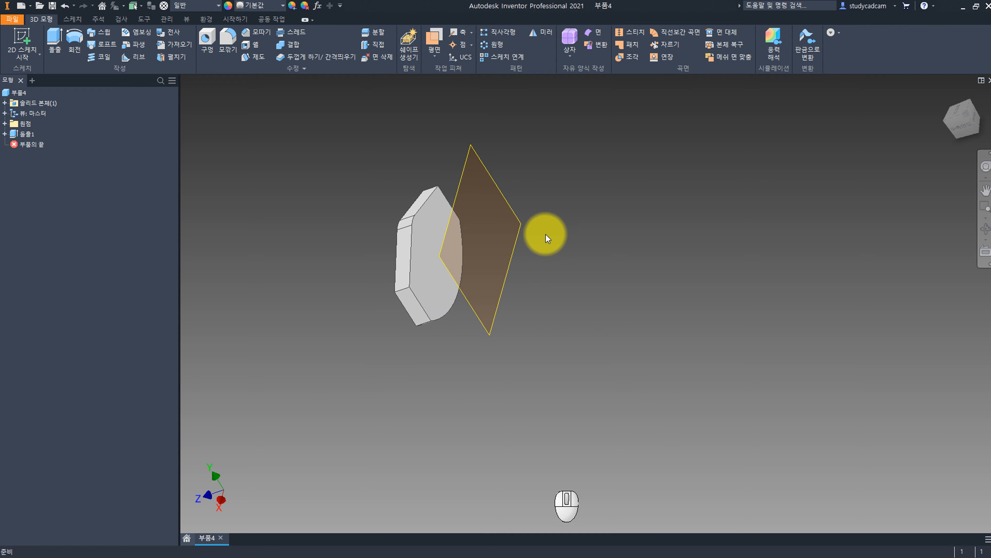
Start a sketch on the offset work plane and project the outline of the plate's facing side onto it.
{"action": "middle_click_drag", "start_coordinate": [519, 211], "coordinate": [461, 176], "text": "shift"}
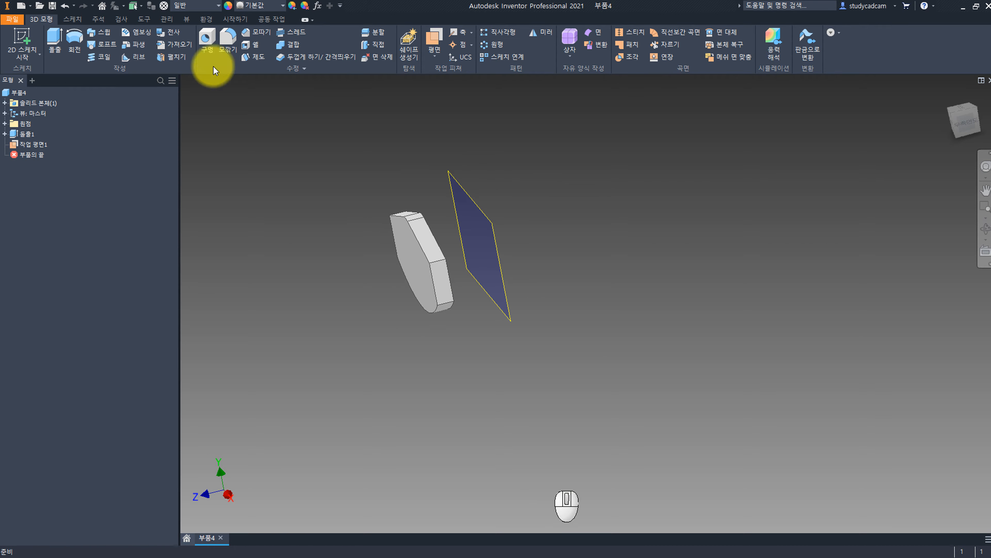
{"action": "left_click", "coordinate": [496, 248]}
{"action": "middle_click_drag", "start_coordinate": [617, 268], "coordinate": [472, 281], "text": "shift"}
{"action": "scroll", "coordinate": [542, 285], "scroll_direction": "down", "scroll_amount": 5}
{"action": "scroll", "coordinate": [457, 228], "scroll_direction": "up", "scroll_amount": 2}
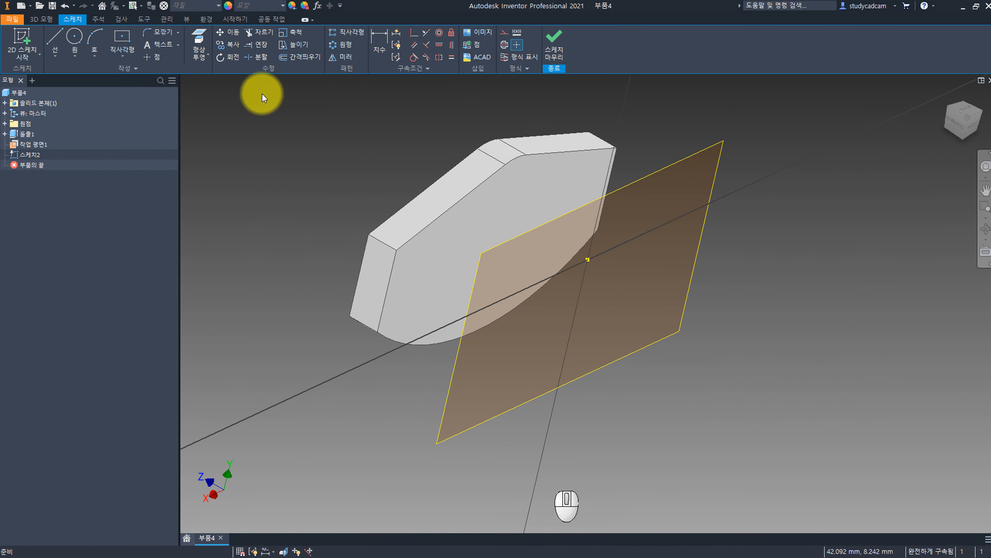
{"action": "left_click", "coordinate": [202, 57]}
{"action": "left_click", "coordinate": [209, 74]}
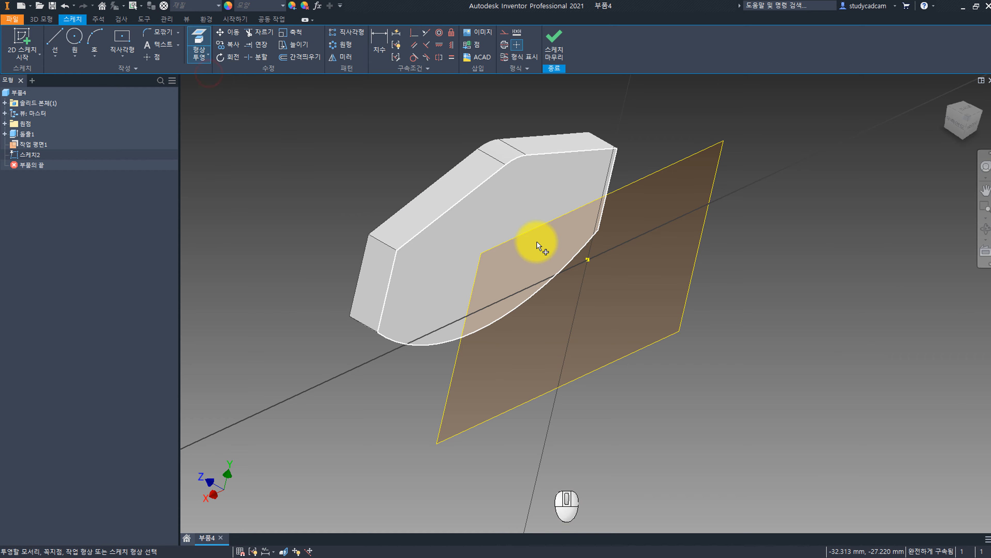
{"action": "left_click", "coordinate": [520, 221]}
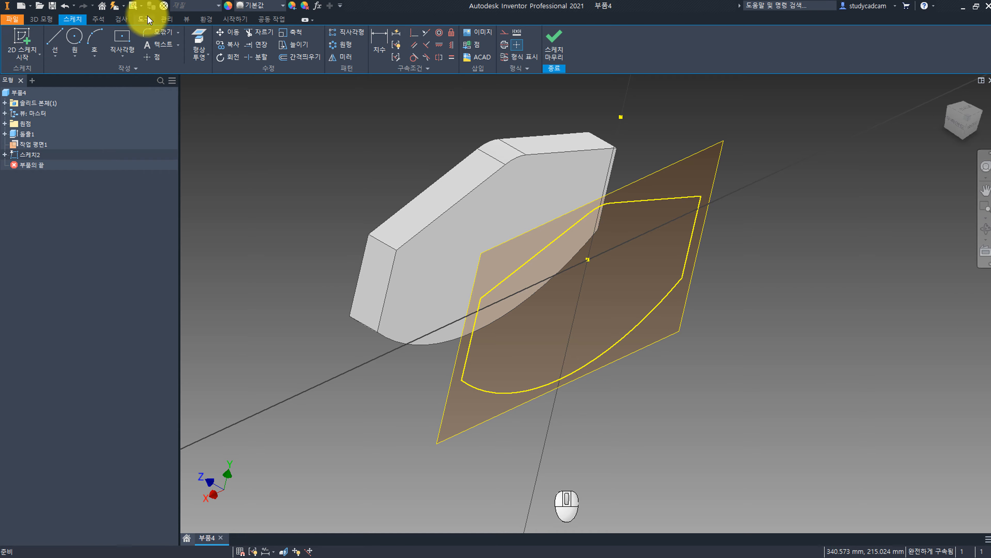
Finish the sketch and extrude the projected profile 20 mm away from the first plate.
{"action": "left_click", "coordinate": [554, 39]}
{"action": "left_click", "coordinate": [54, 39]}
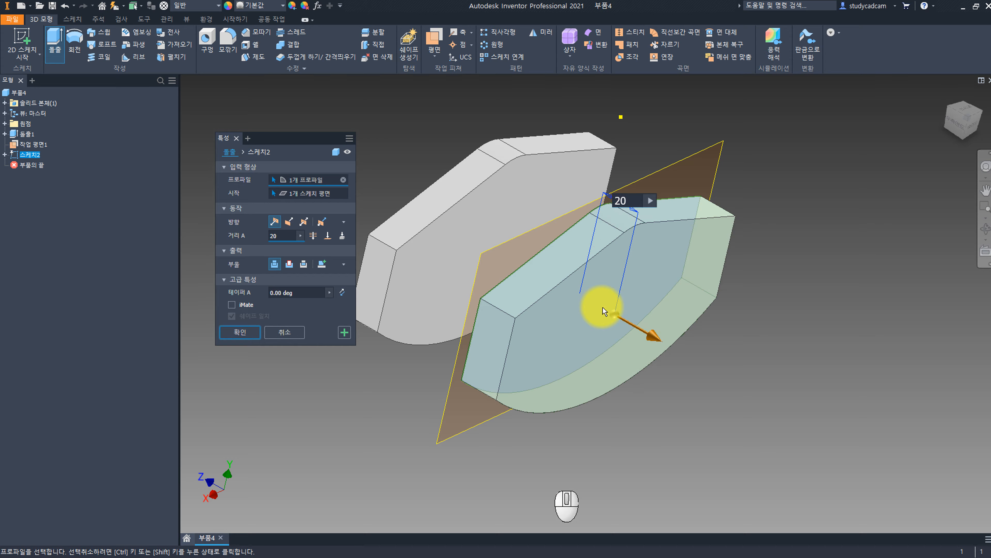
{"action": "key", "text": "Return"}
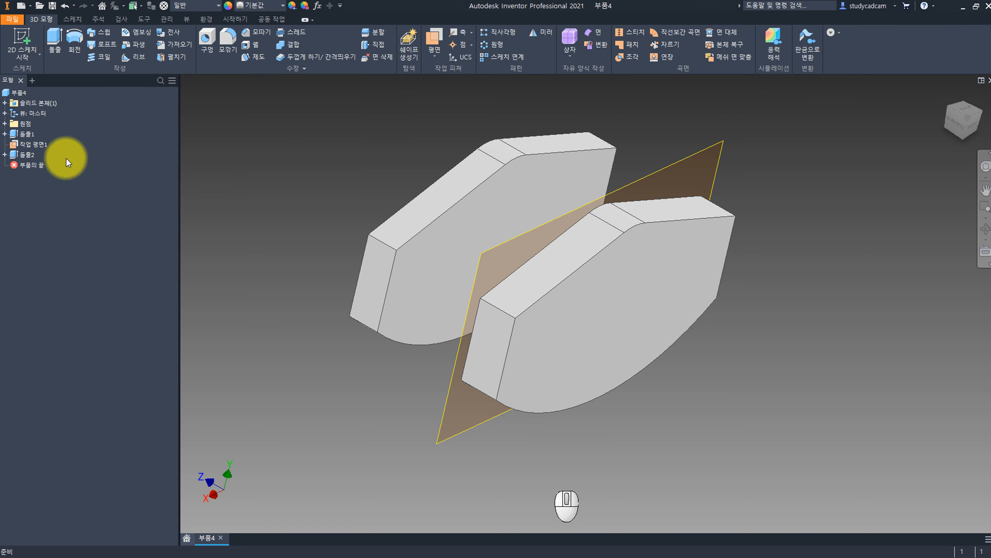
Hide the offset work plane and start a sketch on the outer face of the 16 mm plate.
{"action": "right_click", "coordinate": [40, 148]}
{"action": "left_click", "coordinate": [70, 244]}
{"action": "mouse_move", "coordinate": [307, 277]}
{"action": "middle_mouse_down", "text": "shift"}
{"action": "mouse_move", "coordinate": [472, 254]}
{"action": "mouse_move", "coordinate": [480, 288]}
{"action": "mouse_move", "coordinate": [345, 286]}
{"action": "mouse_move", "coordinate": [409, 293]}
{"action": "mouse_move", "coordinate": [382, 283]}
{"action": "mouse_move", "coordinate": [476, 272]}
{"action": "mouse_move", "coordinate": [449, 256]}
{"action": "middle_mouse_up", "text": "shift"}
{"action": "left_click", "coordinate": [34, 42]}
{"action": "left_click", "coordinate": [598, 321]}
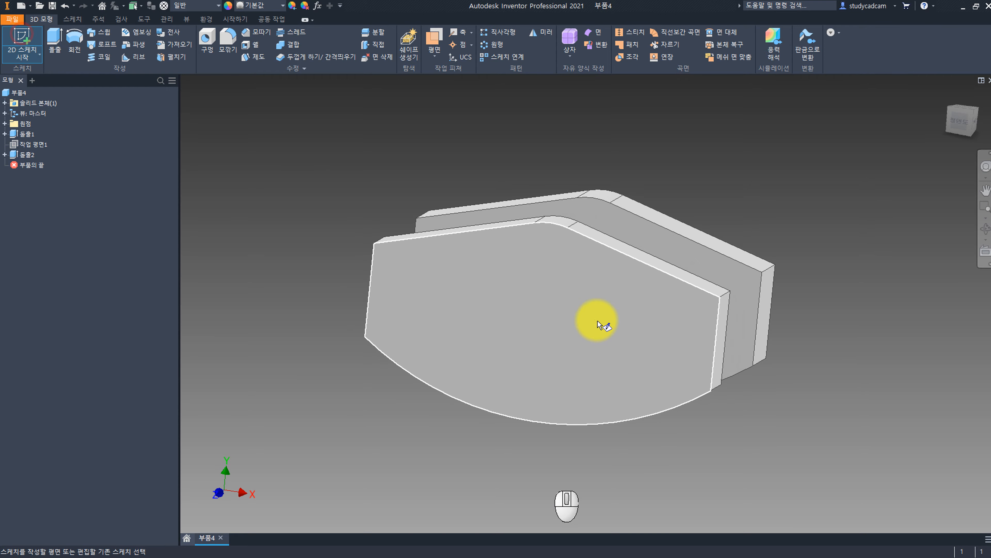
{"action": "middle_click_drag", "start_coordinate": [779, 310], "coordinate": [649, 275]}
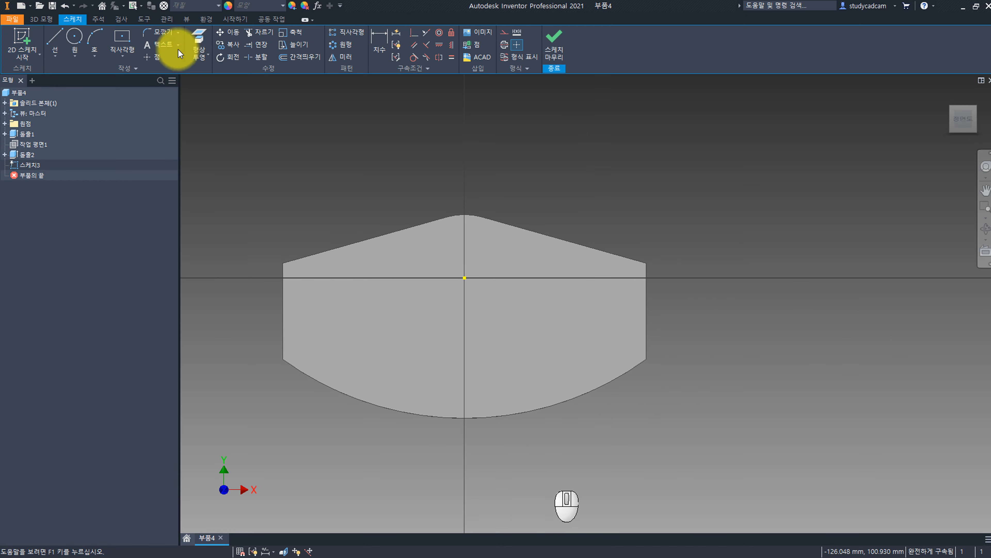
Project the plate's top arc and draw a circle centred on the origin through the arc's endpoint.
{"action": "left_click", "coordinate": [202, 32]}
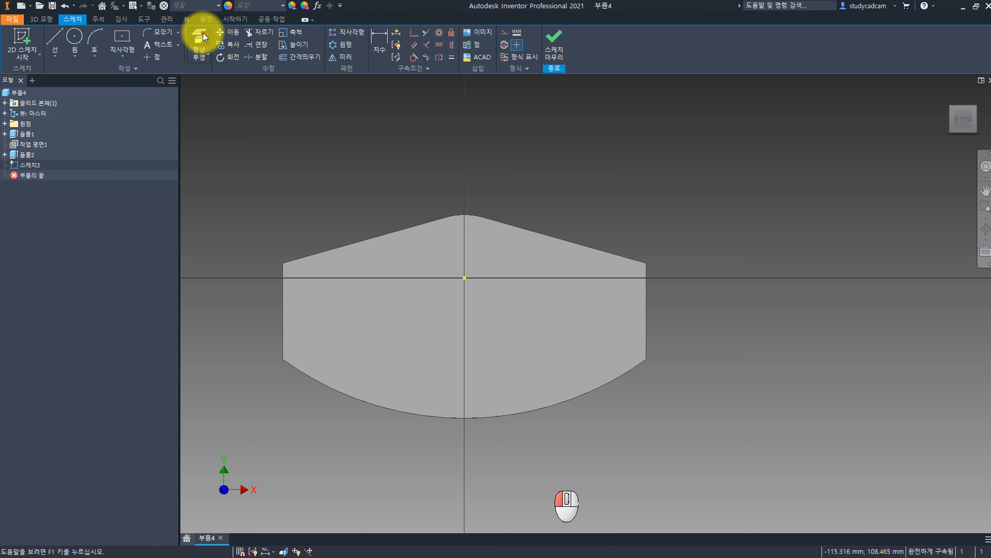
{"action": "left_click", "coordinate": [478, 221]}
{"action": "left_click", "coordinate": [79, 41]}
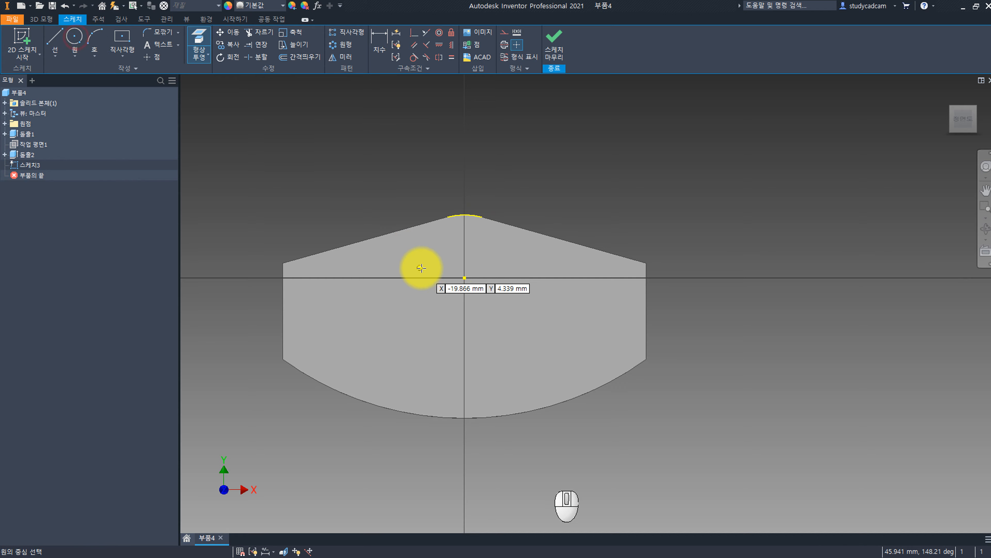
{"action": "left_click", "coordinate": [464, 277]}
{"action": "left_click", "coordinate": [484, 216]}
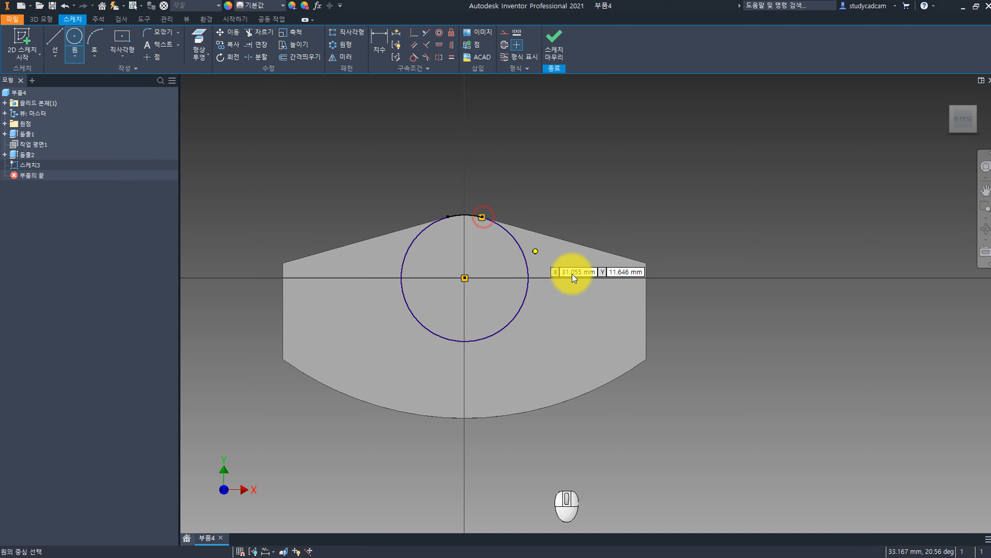
{"action": "key", "text": "Escape"}
{"action": "middle_click_drag", "start_coordinate": [512, 284], "coordinate": [498, 236]}
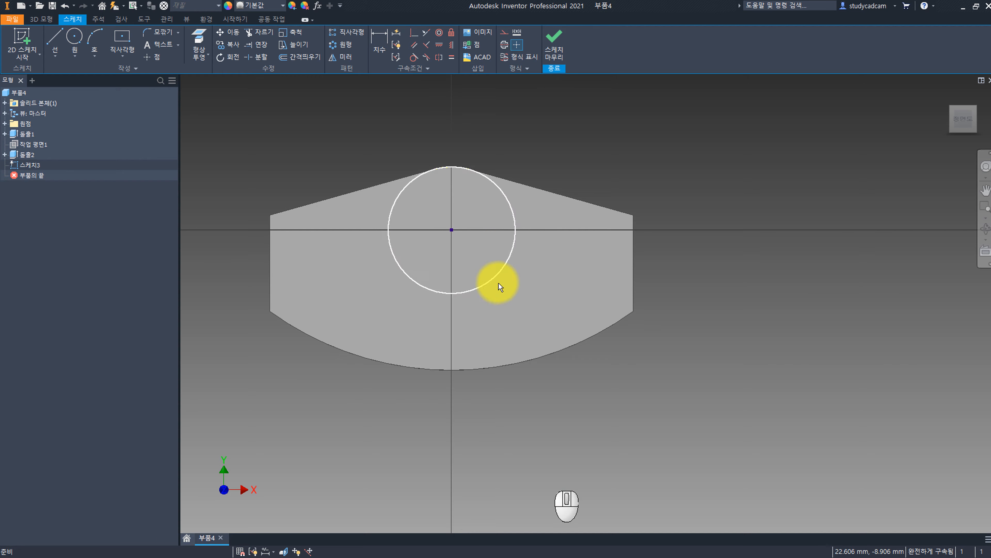
Draw a 30 mm diameter circle below the large circle, near the plate's curved lower edge.
{"action": "left_click", "coordinate": [79, 40]}
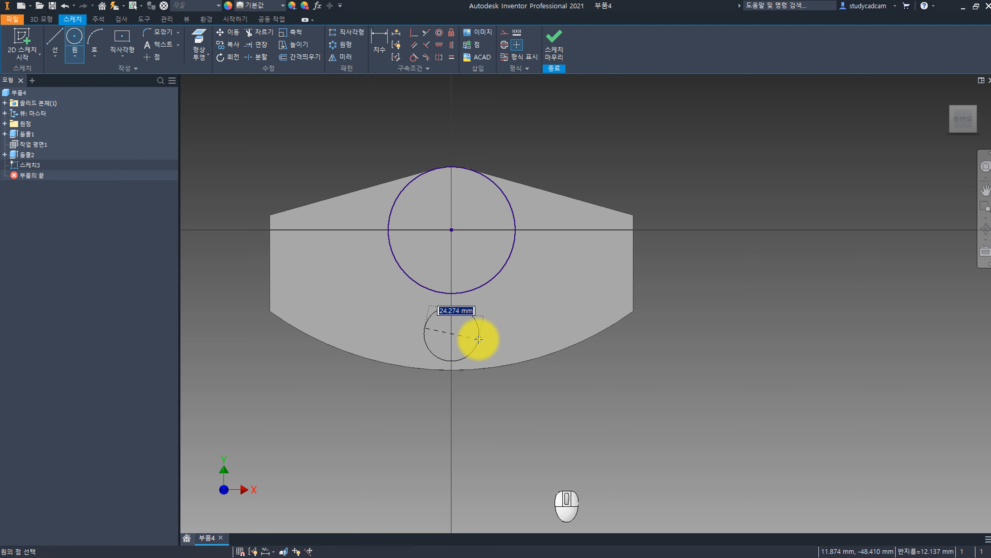
{"action": "key", "text": "Return"}
{"action": "key", "text": "Escape"}
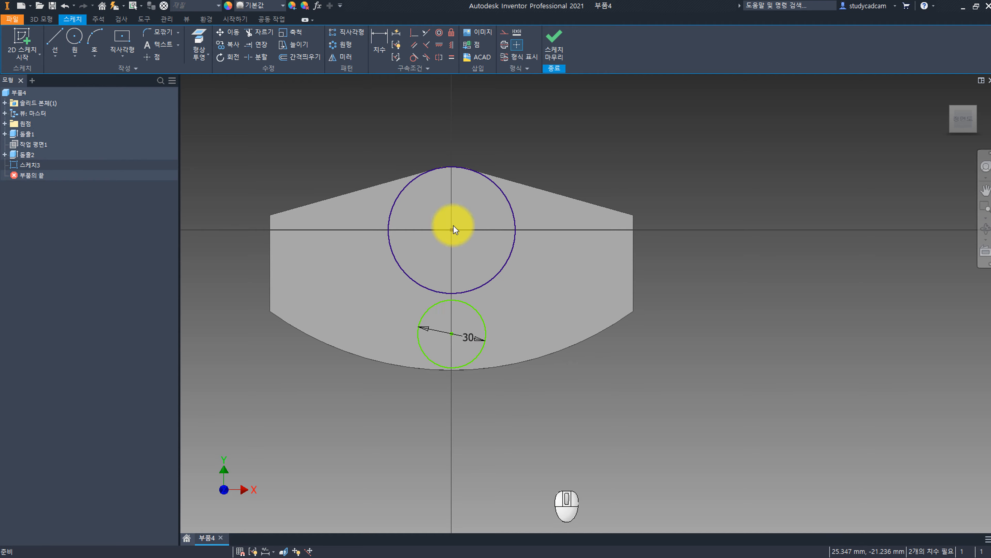
Dimension the 30 mm circle's centre 36 mm below the large circle's centre and constrain the two centres vertically.
{"action": "left_click", "coordinate": [379, 43]}
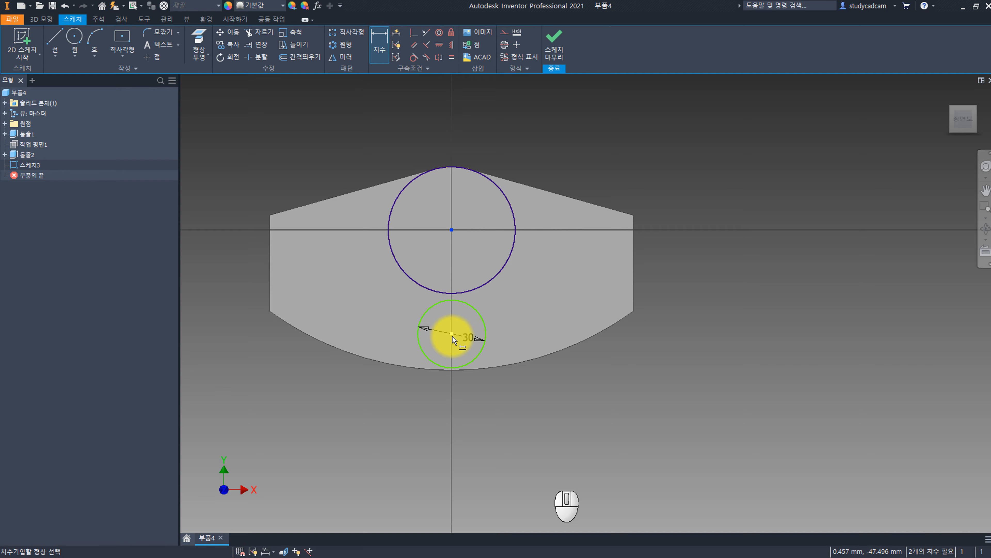
{"action": "left_click", "coordinate": [533, 295]}
{"action": "type", "text": "36"}
{"action": "key", "text": "Return"}
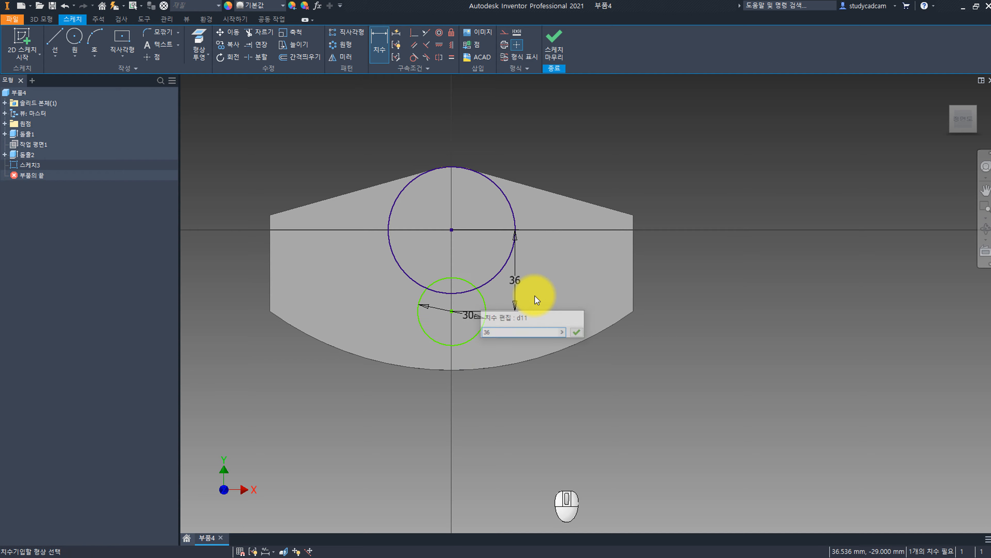
{"action": "right_click_drag", "start_coordinate": [480, 250], "coordinate": [505, 235], "text": "ctrl"}
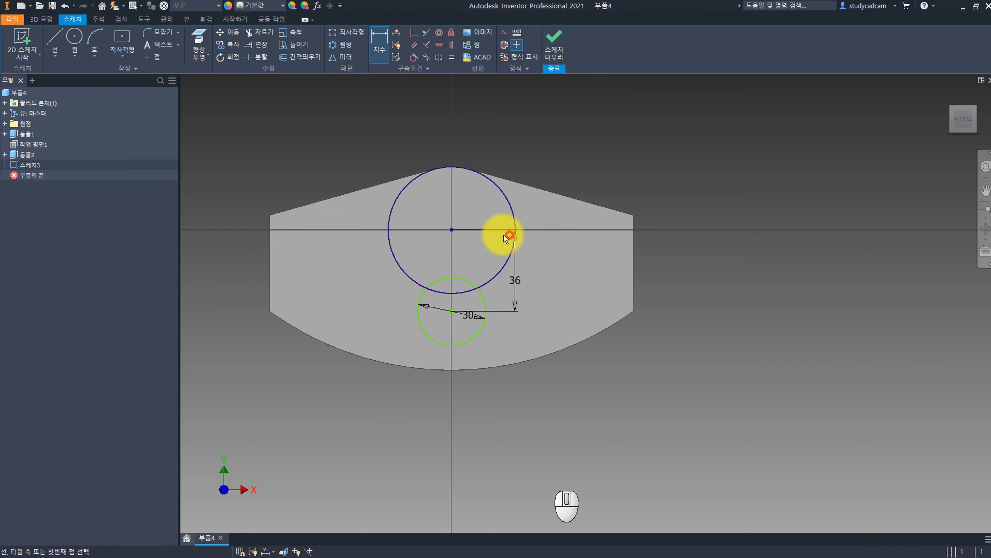
{"action": "left_click", "coordinate": [453, 234]}
{"action": "left_click", "coordinate": [452, 313]}
{"action": "scroll", "coordinate": [465, 320], "scroll_direction": "up", "scroll_amount": 3}
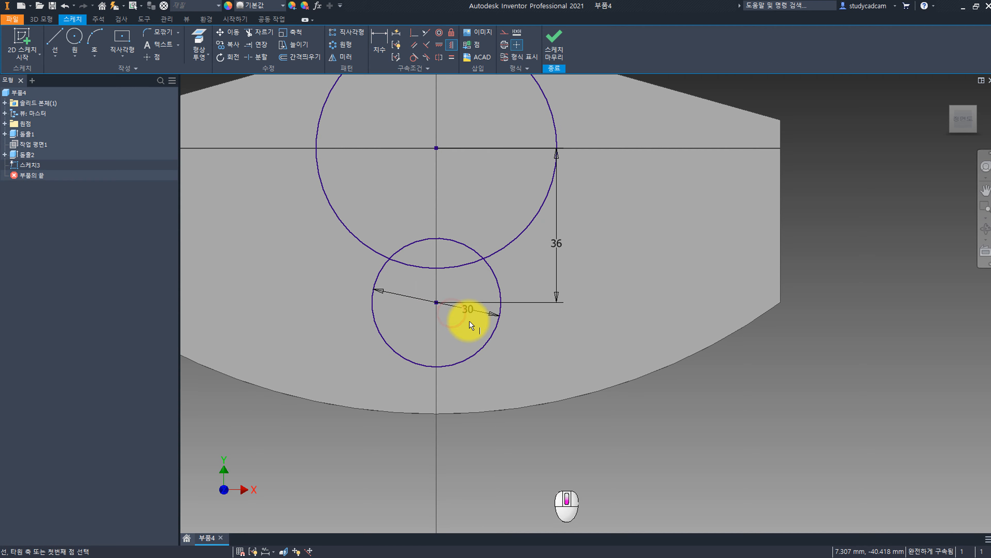
Draw two roughly vertical lines, one on each side, joining the large circle to the sides of the 30 mm circle.
{"action": "scroll", "coordinate": [261, 168], "scroll_direction": "up", "scroll_amount": 3}
{"action": "scroll", "coordinate": [281, 176], "scroll_direction": "down", "scroll_amount": 2}
{"action": "left_click", "coordinate": [54, 39]}
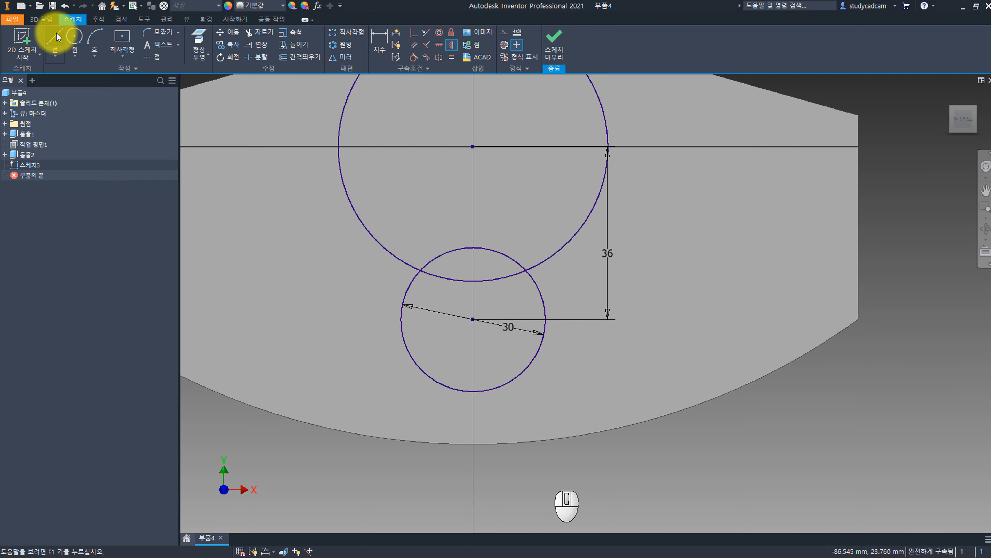
{"action": "left_click", "coordinate": [395, 258]}
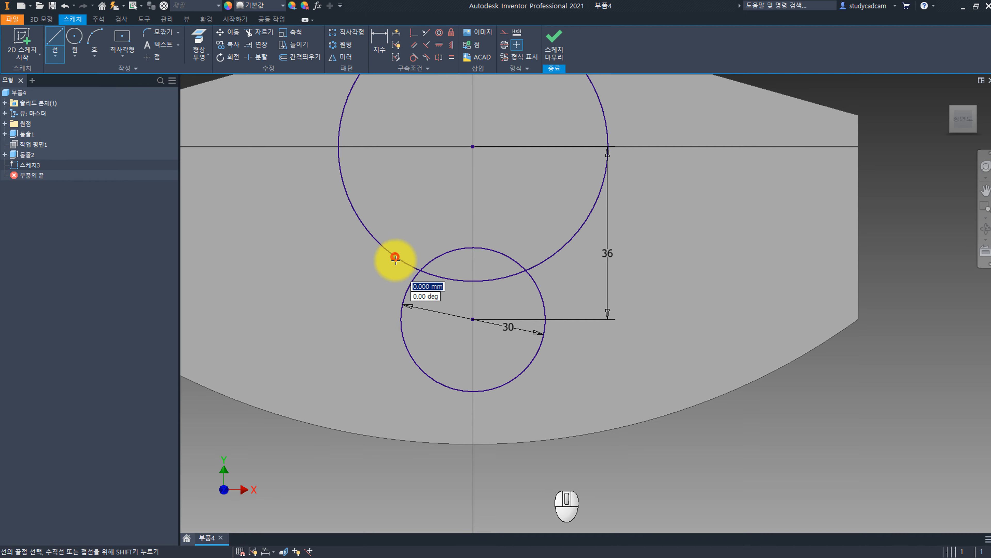
{"action": "left_click", "coordinate": [400, 333]}
{"action": "left_click", "coordinate": [546, 239]}
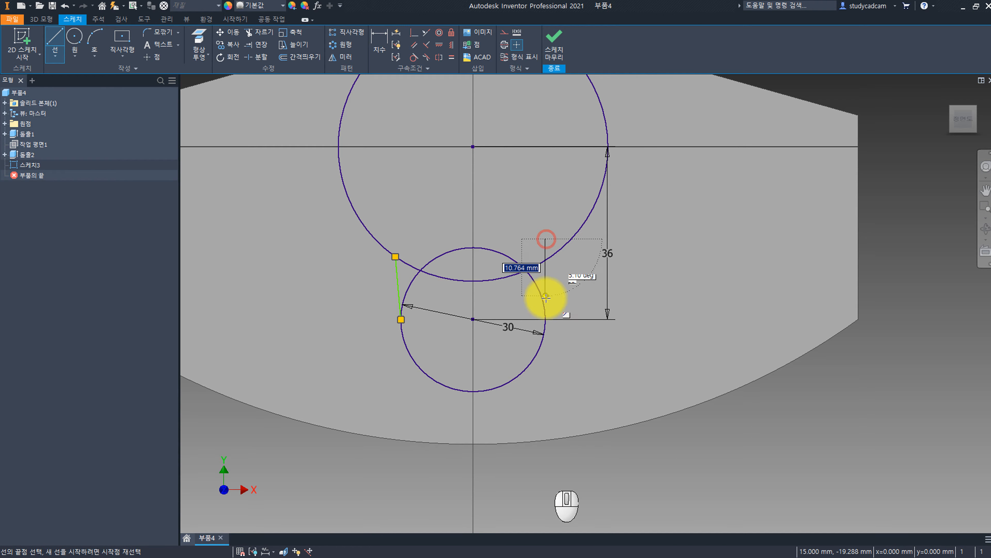
{"action": "left_click", "coordinate": [545, 313]}
{"action": "key", "text": "Escape"}
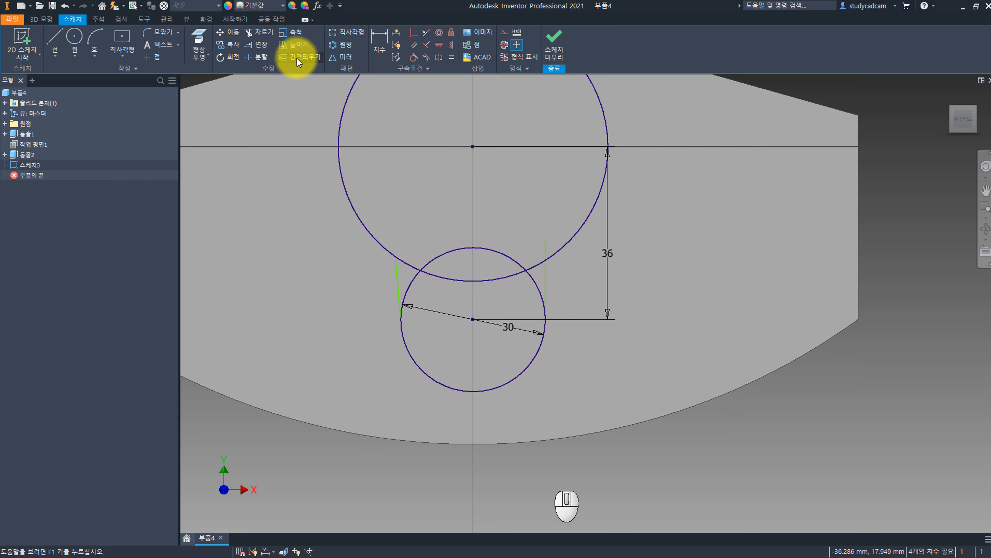
Trim the right line's end inside the large circle and apply a vertical constraint to the left line.
{"action": "left_click", "coordinate": [258, 32]}
{"action": "left_click", "coordinate": [546, 247]}
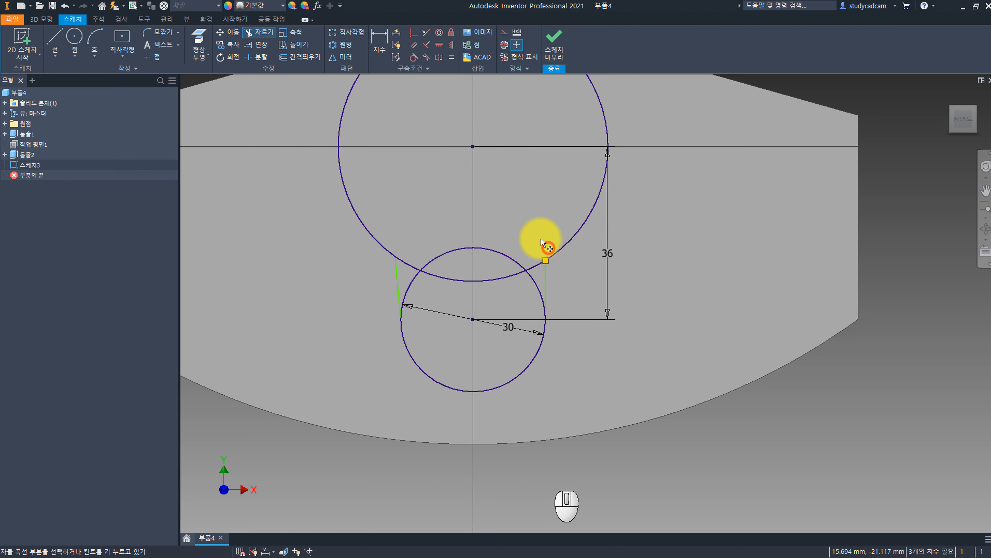
{"action": "right_click", "coordinate": [521, 205]}
{"action": "left_click", "coordinate": [552, 190]}
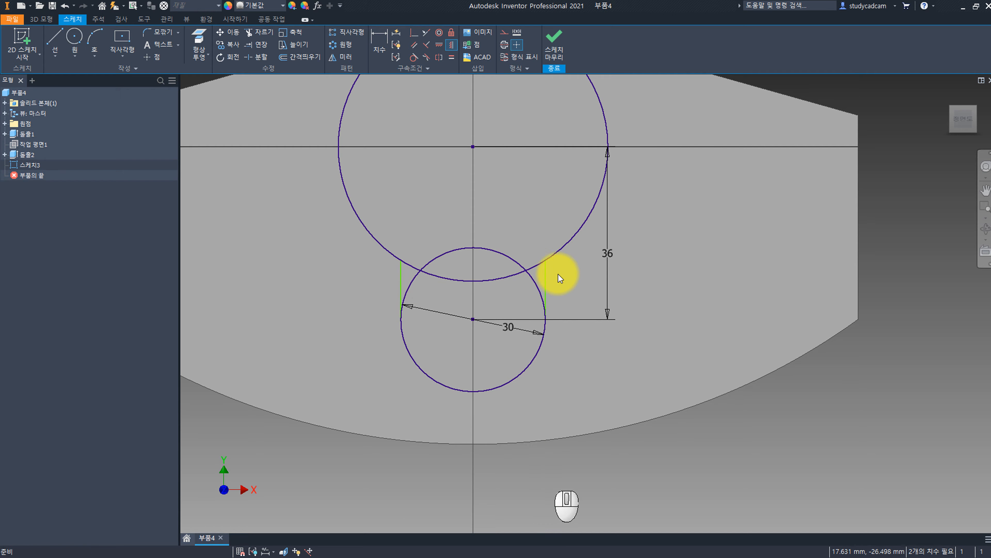
{"action": "key", "text": "Escape"}
Apply Tangent constraints between each vertical line and the 30 mm circle.
{"action": "right_click_drag", "start_coordinate": [569, 272], "coordinate": [533, 278]}
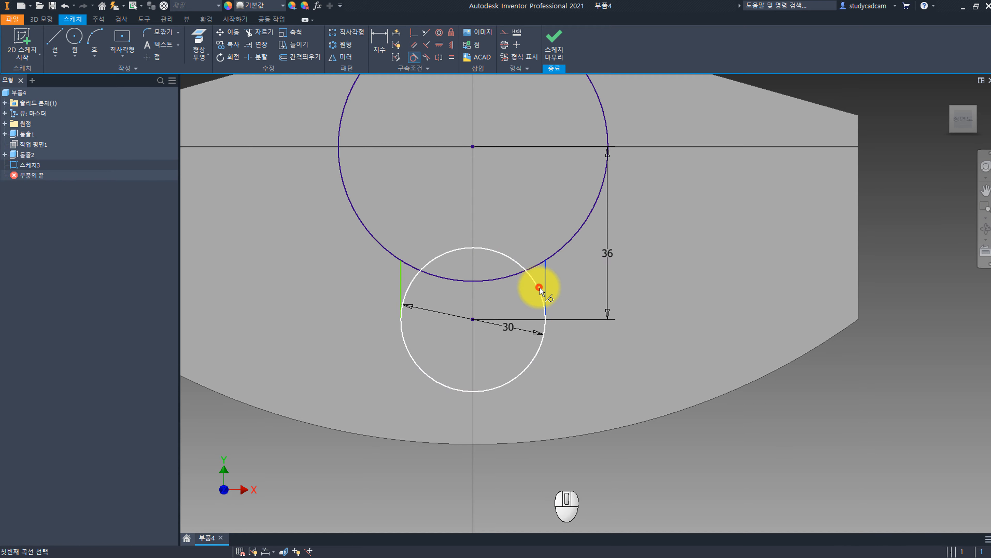
{"action": "left_click", "coordinate": [539, 287]}
{"action": "left_click", "coordinate": [470, 299]}
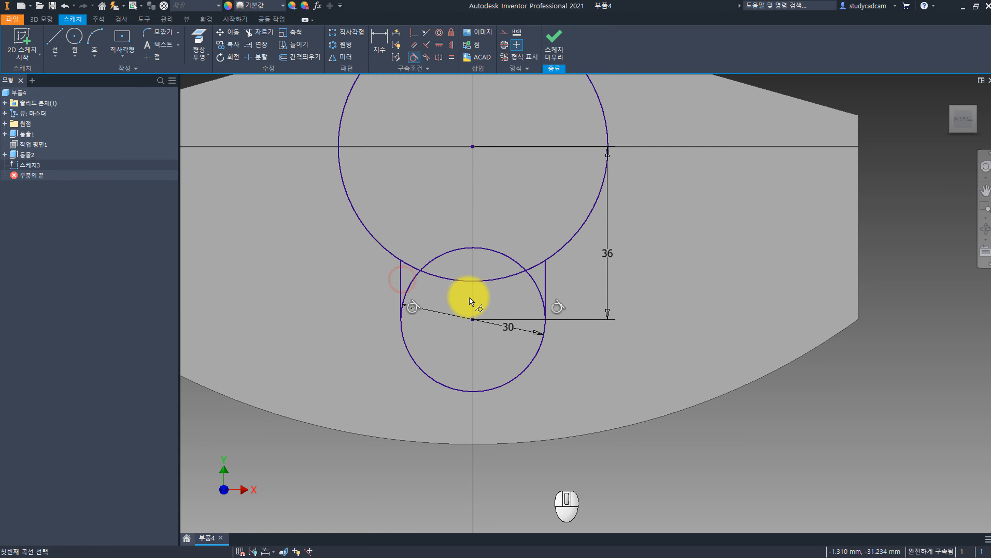
Trim the two side segments of the 30 mm circle between the large circle and the vertical lines' tangent points.
{"action": "scroll", "coordinate": [496, 301], "scroll_direction": "up", "scroll_amount": 3}
{"action": "key", "text": "x"}
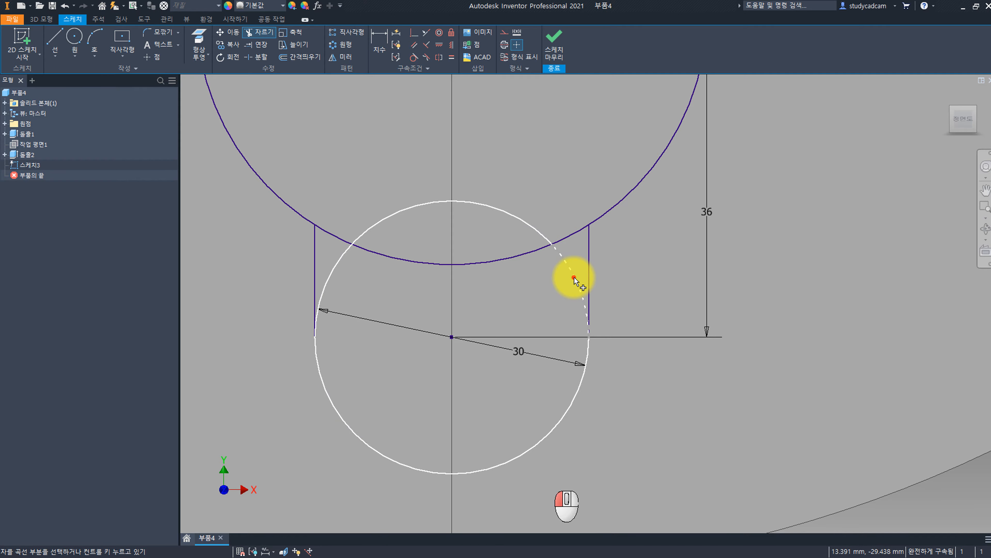
{"action": "left_click", "coordinate": [574, 276]}
{"action": "left_click", "coordinate": [337, 266]}
{"action": "scroll", "coordinate": [396, 289], "scroll_direction": "down", "scroll_amount": 3}
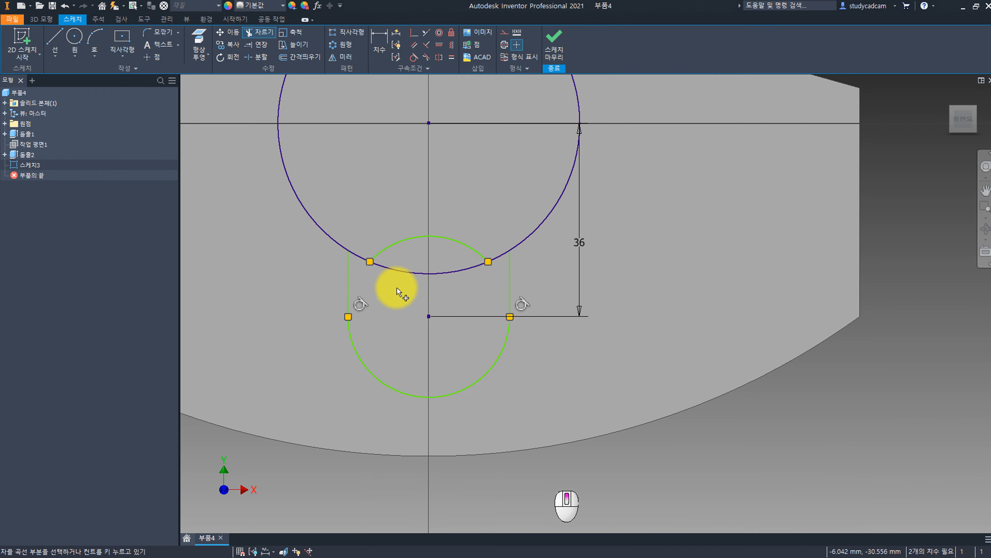
{"action": "scroll", "coordinate": [414, 290], "scroll_direction": "down", "scroll_amount": 2}
{"action": "scroll", "coordinate": [414, 291], "scroll_direction": "up", "scroll_amount": 3}
{"action": "middle_click_drag", "start_coordinate": [414, 290], "coordinate": [449, 303]}
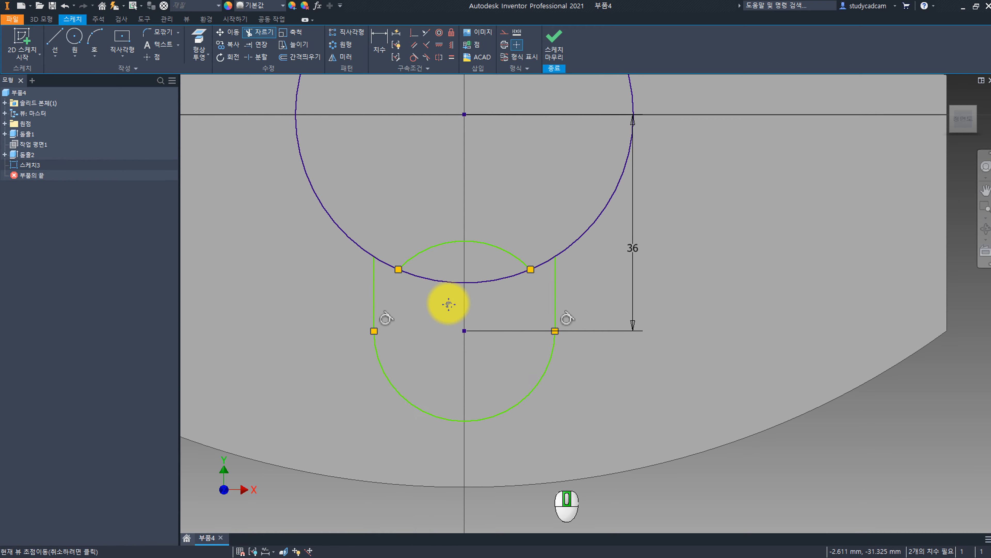
{"action": "scroll", "coordinate": [449, 307], "scroll_direction": "down", "scroll_amount": 2}
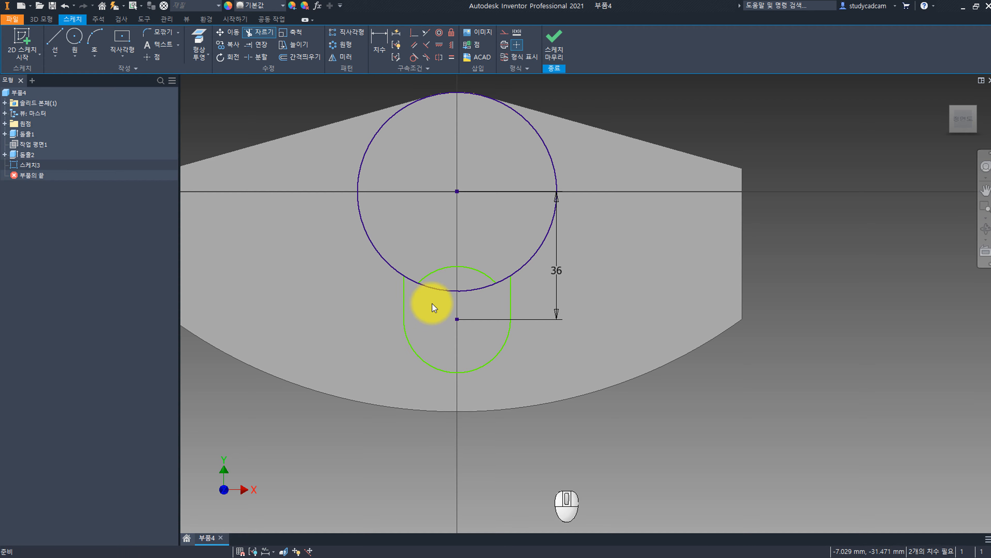
Dimension the radius of the slot's lower arc at 15 mm.
{"action": "left_click", "coordinate": [376, 33]}
{"action": "left_click", "coordinate": [419, 357]}
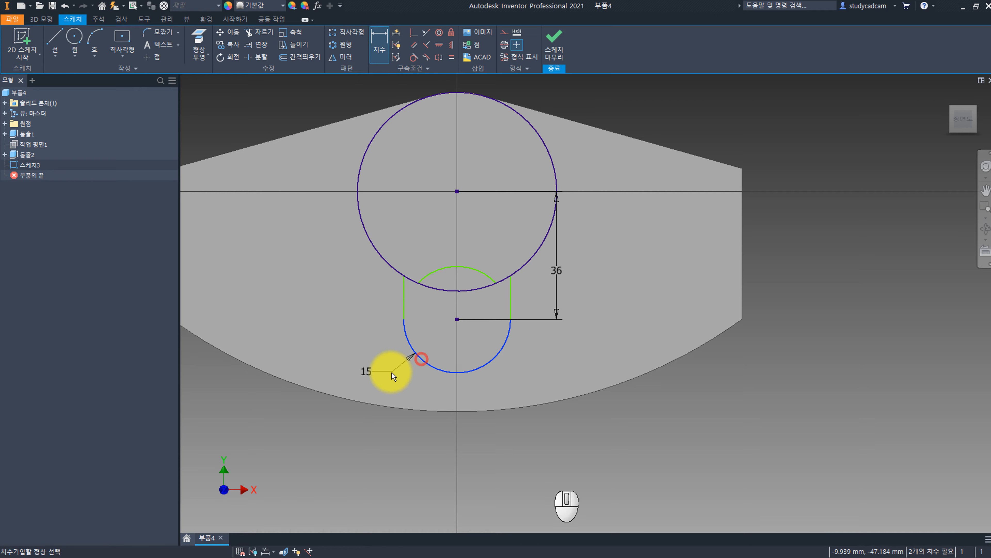
{"action": "left_click", "coordinate": [390, 374]}
{"action": "key", "text": "Return"}
{"action": "scroll", "coordinate": [446, 313], "scroll_direction": "up", "scroll_amount": 3}
{"action": "key", "text": "Escape"}
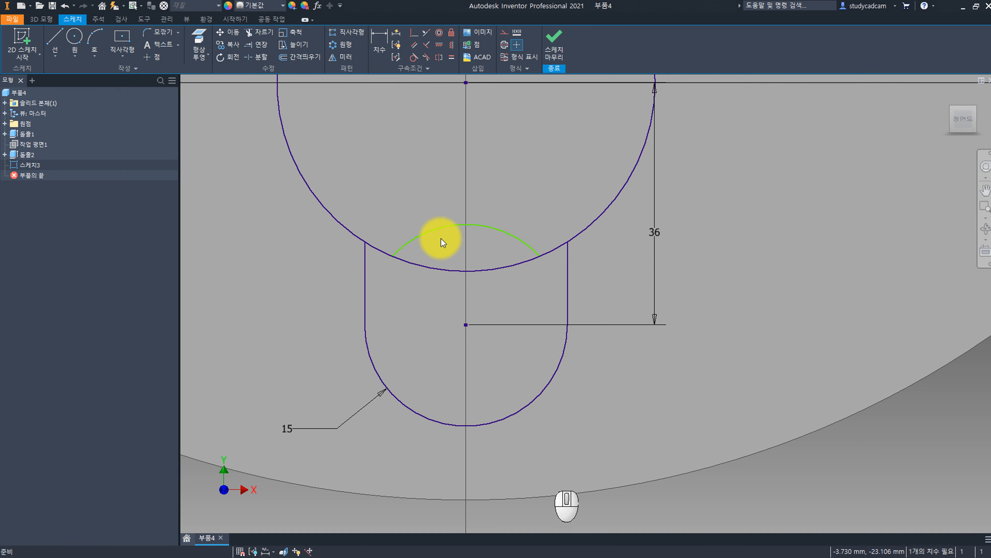
Trim the leftover small arc inside the large circle and finish the sketch.
{"action": "key", "text": "x"}
{"action": "scroll", "coordinate": [453, 261], "scroll_direction": "down", "scroll_amount": 4}
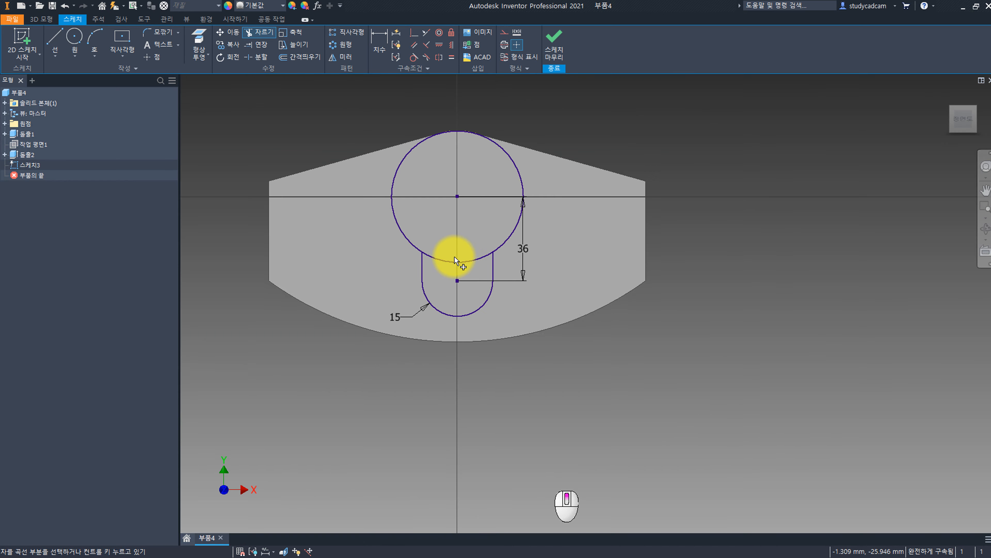
{"action": "scroll", "coordinate": [475, 262], "scroll_direction": "up", "scroll_amount": 3}
{"action": "left_click", "coordinate": [554, 43]}
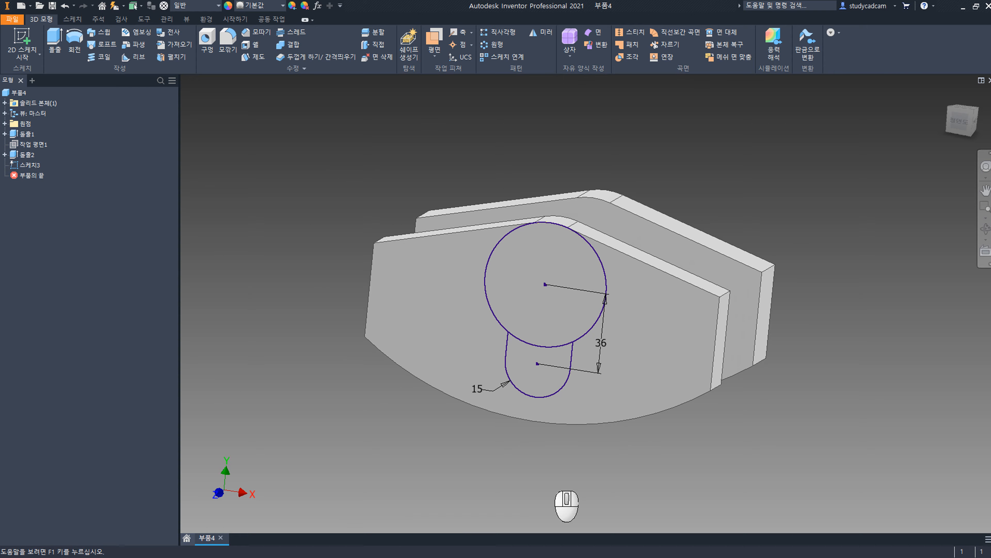
Extrude the large circle and slot profiles outward from the plate's outer face as a joined boss.
{"action": "left_click", "coordinate": [64, 51]}
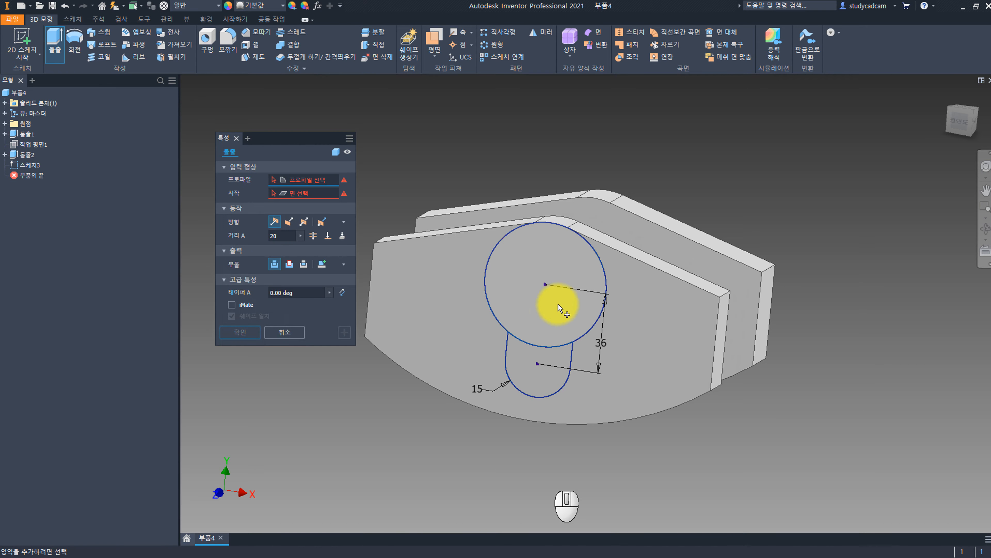
{"action": "left_click", "coordinate": [556, 303]}
{"action": "left_click", "coordinate": [514, 389]}
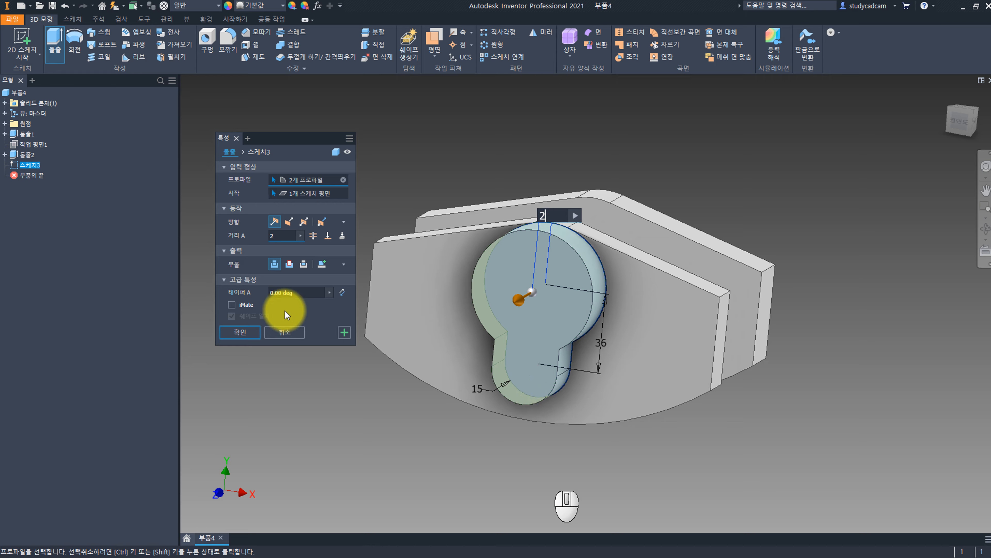
{"action": "key", "text": "Return"}
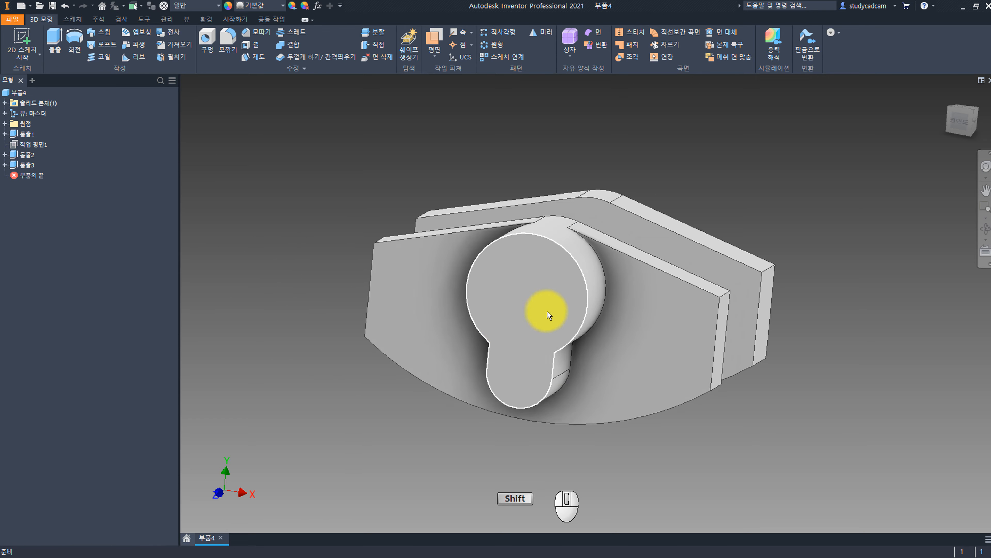
Start a new sketch on the outer face of the plate opposite the circle-and-slot boss.
{"action": "middle_click_drag", "start_coordinate": [546, 310], "coordinate": [344, 297], "text": "shift"}
{"action": "left_click", "coordinate": [30, 40]}
{"action": "left_click", "coordinate": [626, 351]}
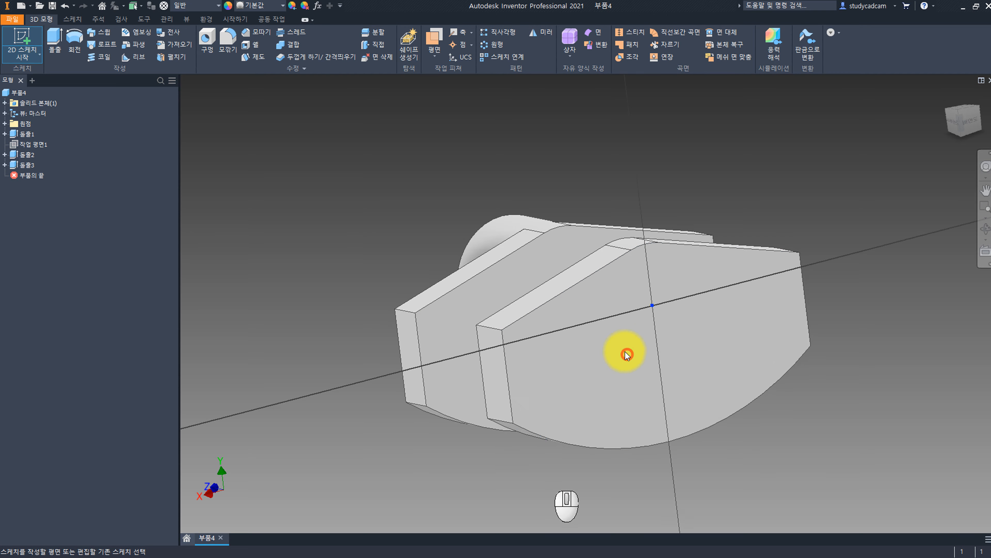
{"action": "mouse_move", "coordinate": [695, 329]}
{"action": "middle_mouse_down"}
{"action": "mouse_move", "coordinate": [674, 312]}
{"action": "mouse_move", "coordinate": [693, 317]}
{"action": "middle_mouse_up"}
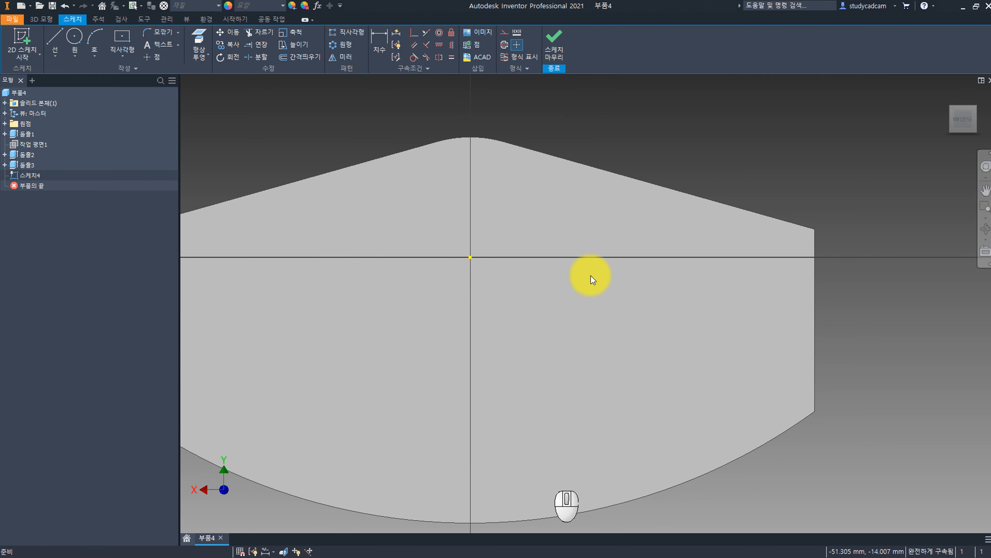
Sketch a closed two-peaked outline of six lines, with a base about 88 mm, right side about 70 mm and valley floor about 35 mm.
{"action": "left_click", "coordinate": [55, 38]}
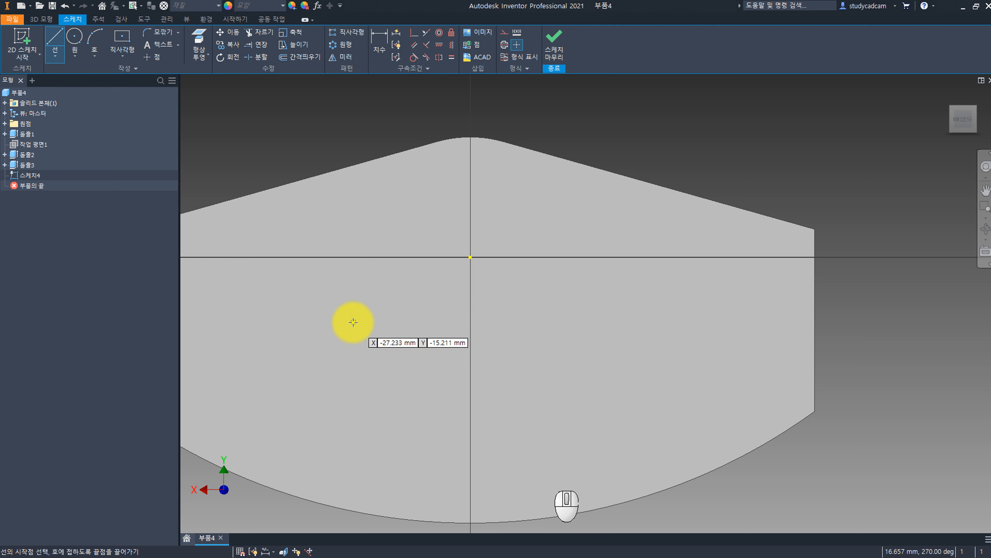
{"action": "left_click", "coordinate": [312, 324]}
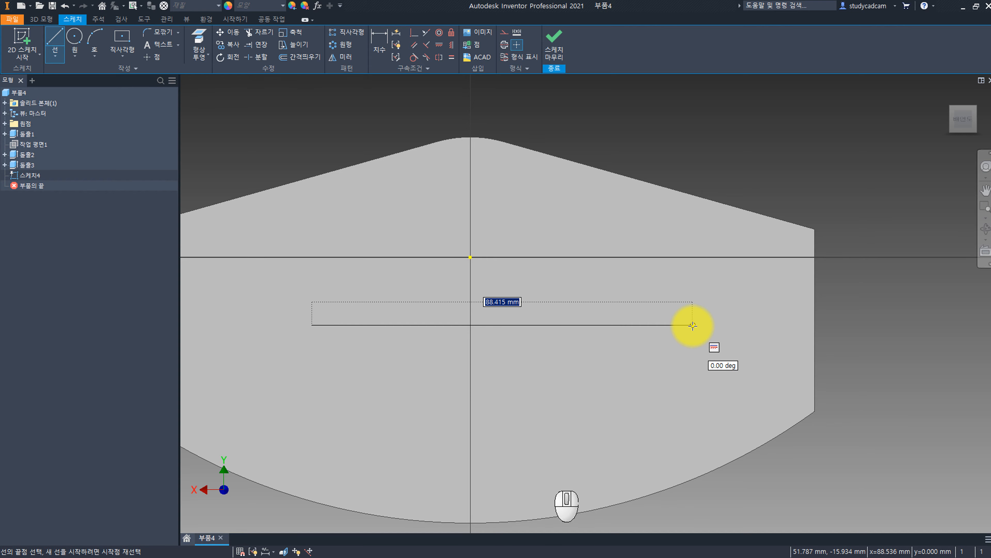
{"action": "left_click", "coordinate": [692, 325]}
{"action": "middle_click_drag", "start_coordinate": [690, 88], "coordinate": [688, 189]}
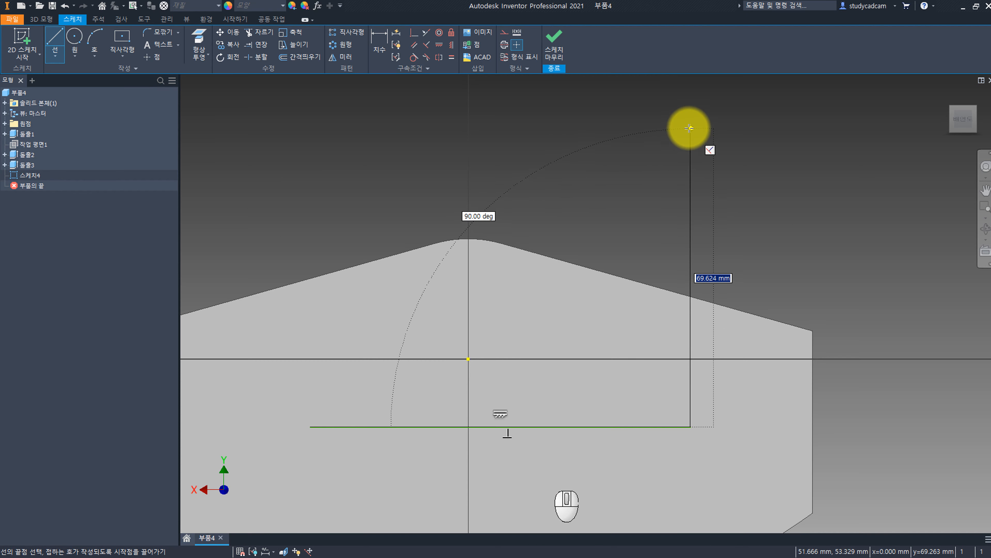
{"action": "left_click", "coordinate": [691, 124]}
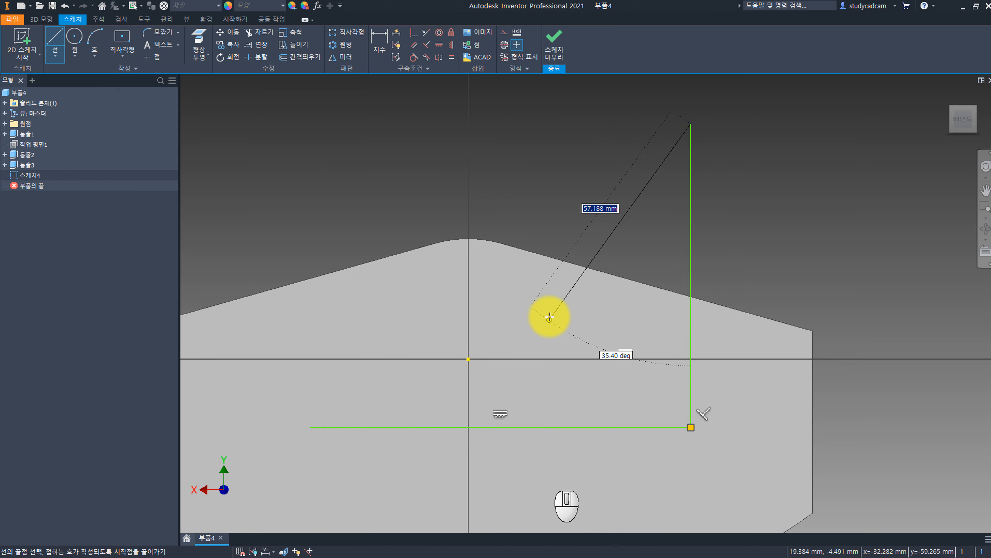
{"action": "left_click", "coordinate": [550, 309]}
{"action": "left_click", "coordinate": [398, 308]}
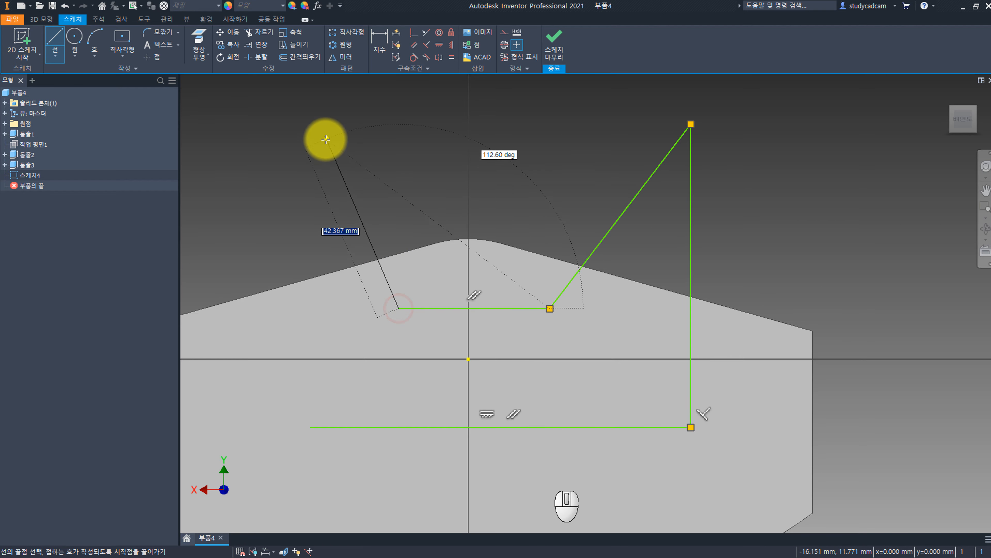
{"action": "left_click", "coordinate": [307, 123]}
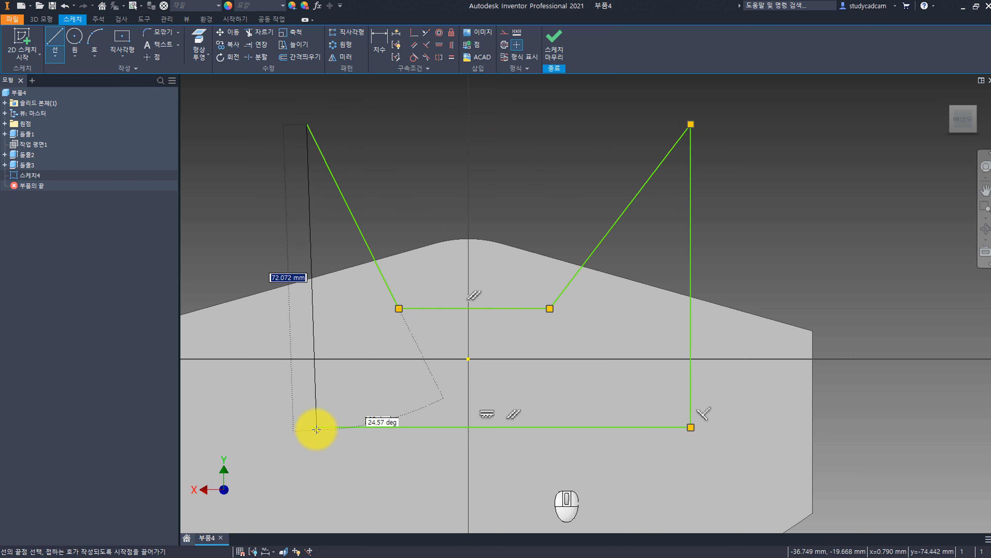
{"action": "middle_click_drag", "start_coordinate": [352, 353], "coordinate": [380, 305]}
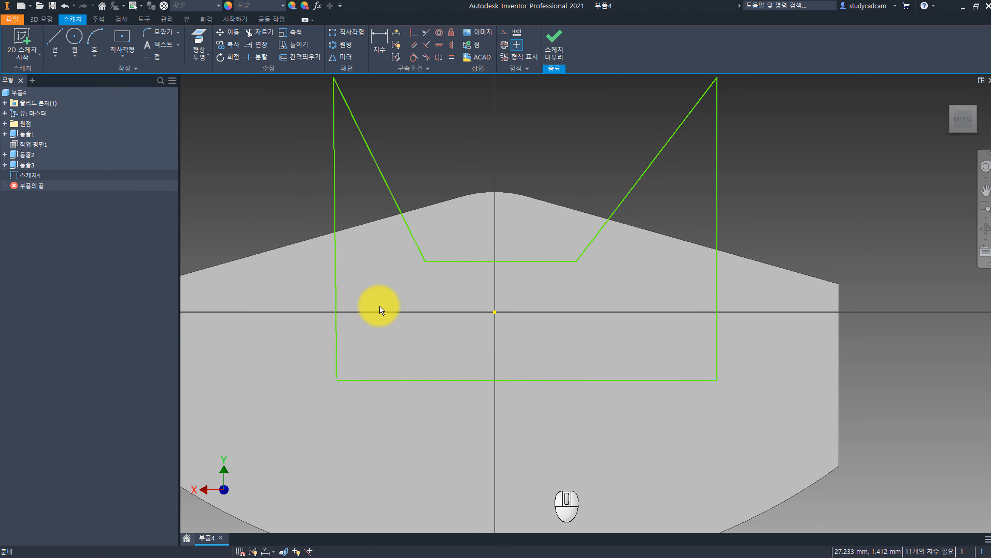
Apply a vertical constraint to the left side line of the outline.
{"action": "scroll", "coordinate": [381, 306], "scroll_direction": "down", "scroll_amount": 3}
{"action": "right_click", "coordinate": [387, 276]}
{"action": "left_click", "coordinate": [357, 285]}
{"action": "scroll", "coordinate": [357, 285], "scroll_direction": "up", "scroll_amount": 3}
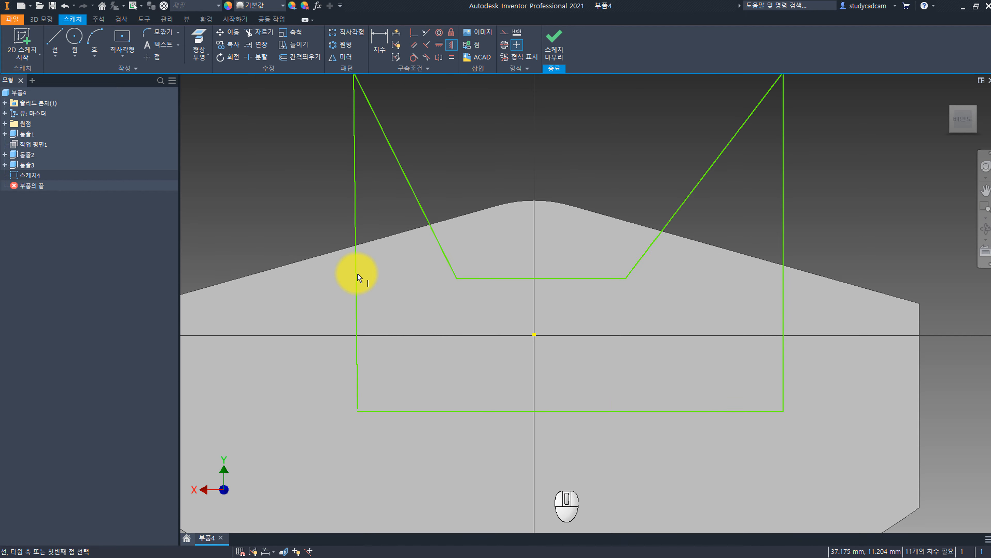
{"action": "left_click", "coordinate": [356, 278]}
{"action": "key", "text": "Escape"}
{"action": "scroll", "coordinate": [474, 295], "scroll_direction": "down", "scroll_amount": 3}
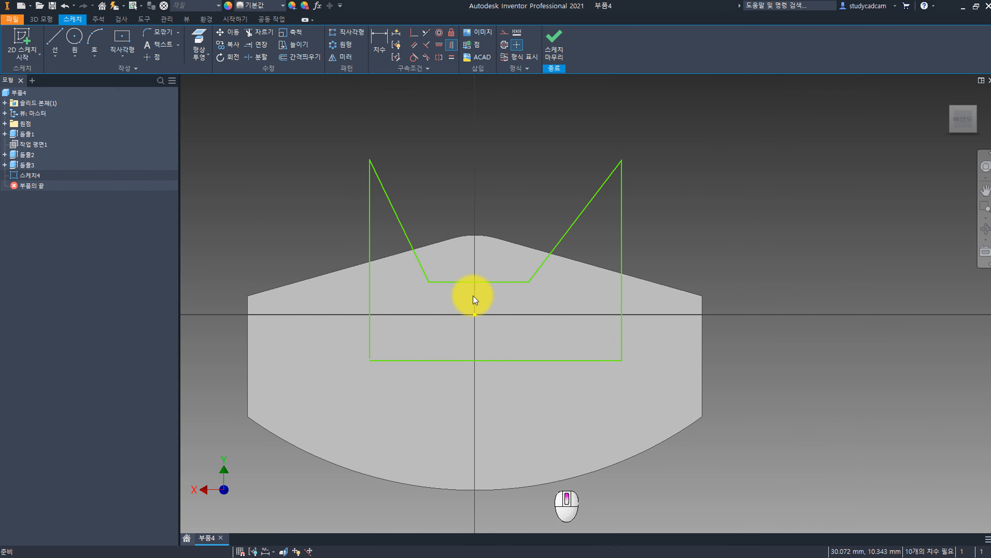
Draw a circle tangent to each slanted line, about 9 mm diameter in the left peak and 19 mm at the right peak.
{"action": "scroll", "coordinate": [416, 337], "scroll_direction": "up", "scroll_amount": 1}
{"action": "scroll", "coordinate": [421, 307], "scroll_direction": "up", "scroll_amount": 1}
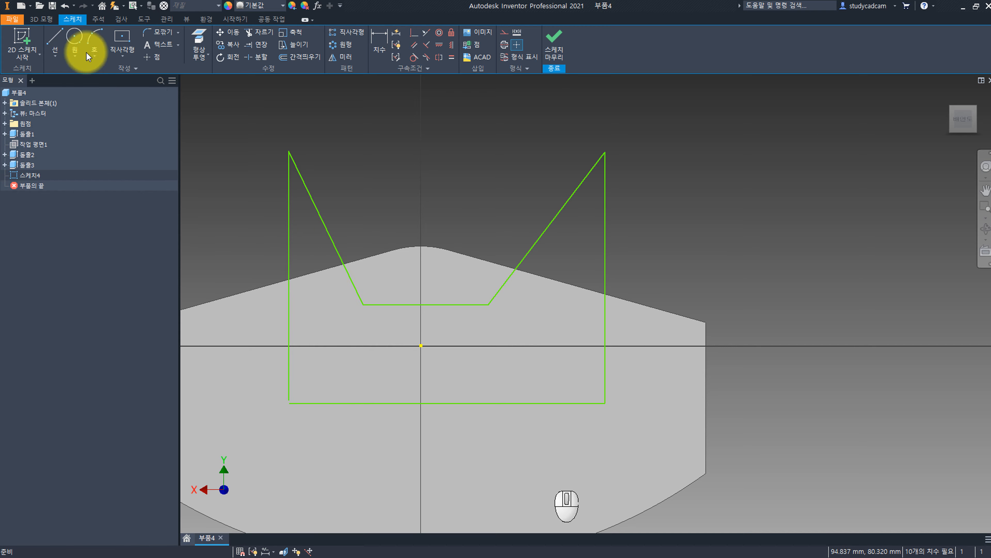
{"action": "left_click", "coordinate": [74, 36]}
{"action": "left_click", "coordinate": [307, 225]}
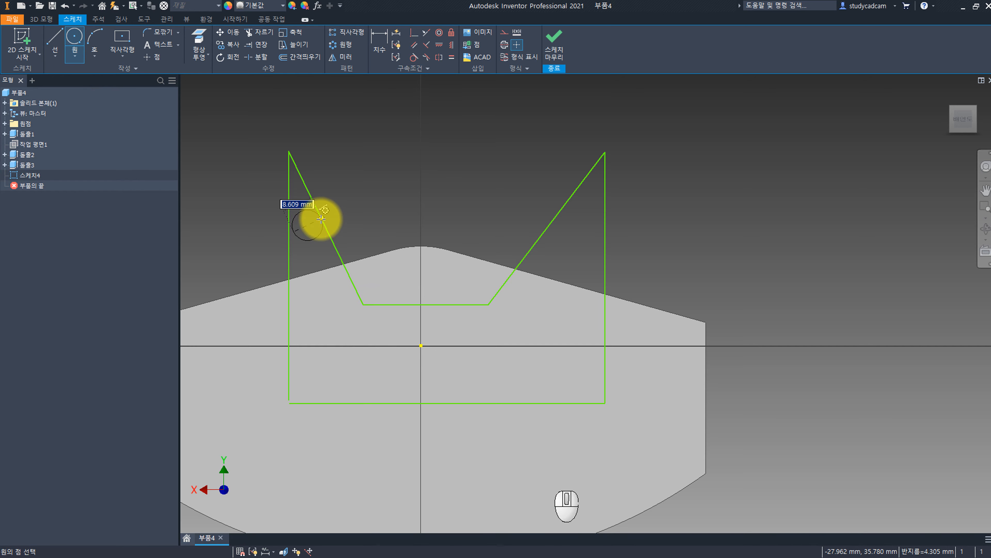
{"action": "left_click", "coordinate": [321, 218]}
{"action": "left_click", "coordinate": [585, 231]}
{"action": "left_click", "coordinate": [563, 210]}
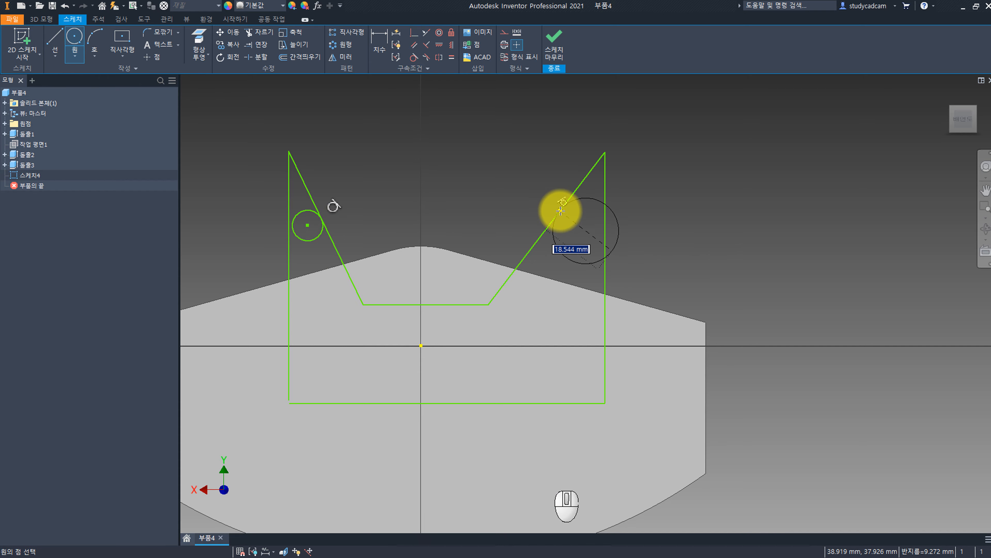
{"action": "key", "text": "Escape"}
Apply Tangent constraints between each circle and the vertical side line next to it.
{"action": "right_click", "coordinate": [652, 203], "text": "ctrl"}
{"action": "left_click", "coordinate": [621, 204]}
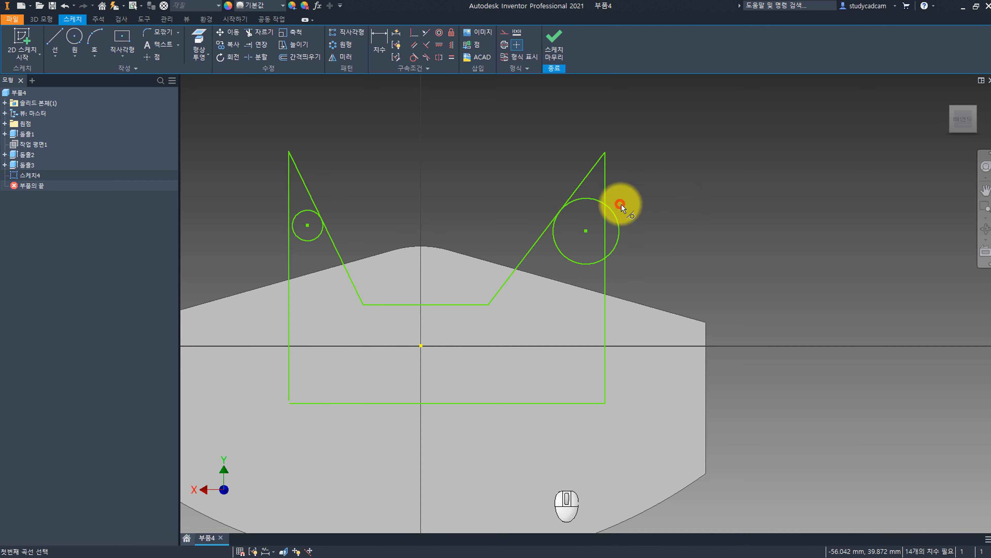
{"action": "left_click", "coordinate": [617, 220]}
{"action": "left_click", "coordinate": [606, 224]}
{"action": "left_click", "coordinate": [293, 230]}
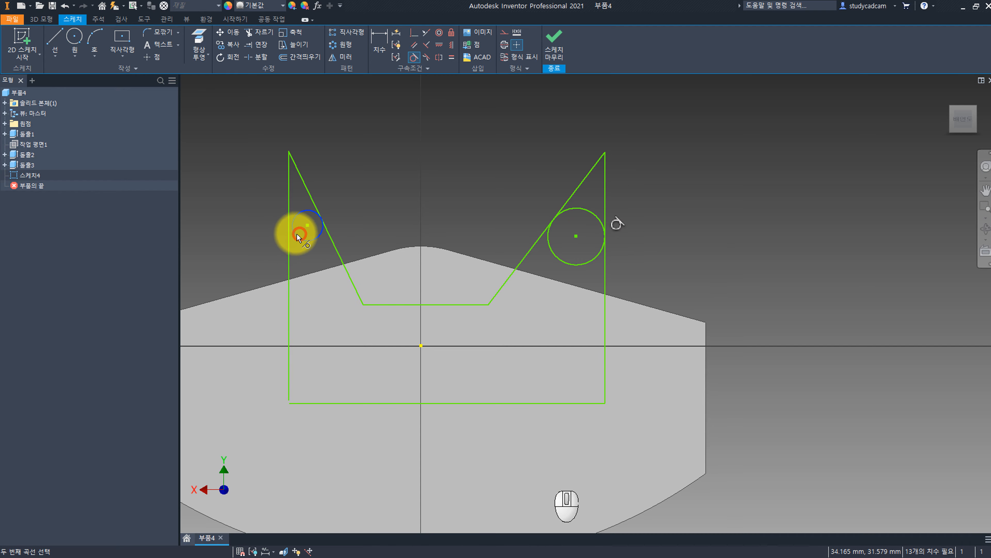
{"action": "left_click", "coordinate": [289, 237]}
{"action": "key", "text": "Escape"}
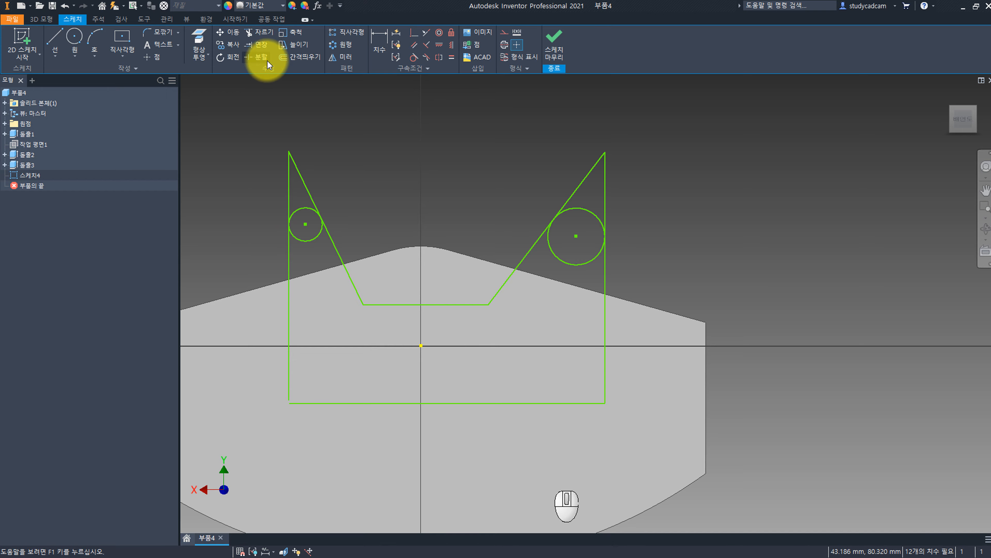
Trim the pointed line ends above both circles.
{"action": "left_click", "coordinate": [260, 32]}
{"action": "left_click_drag", "start_coordinate": [261, 189], "coordinate": [653, 166]}
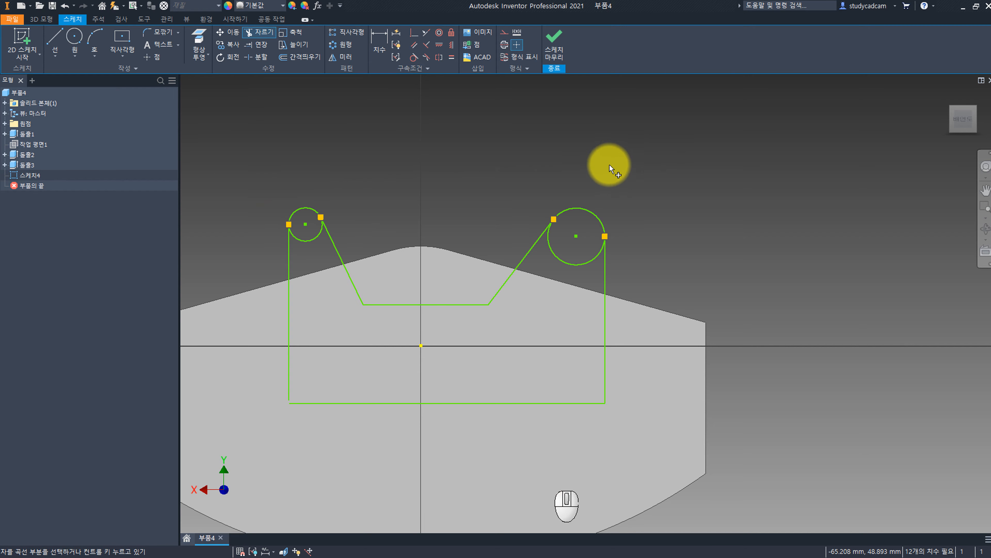
{"action": "key", "text": "Escape"}
{"action": "mouse_move", "coordinate": [459, 190]}
{"action": "middle_mouse_down"}
{"action": "mouse_move", "coordinate": [455, 153]}
{"action": "mouse_move", "coordinate": [453, 165]}
{"action": "middle_mouse_up"}
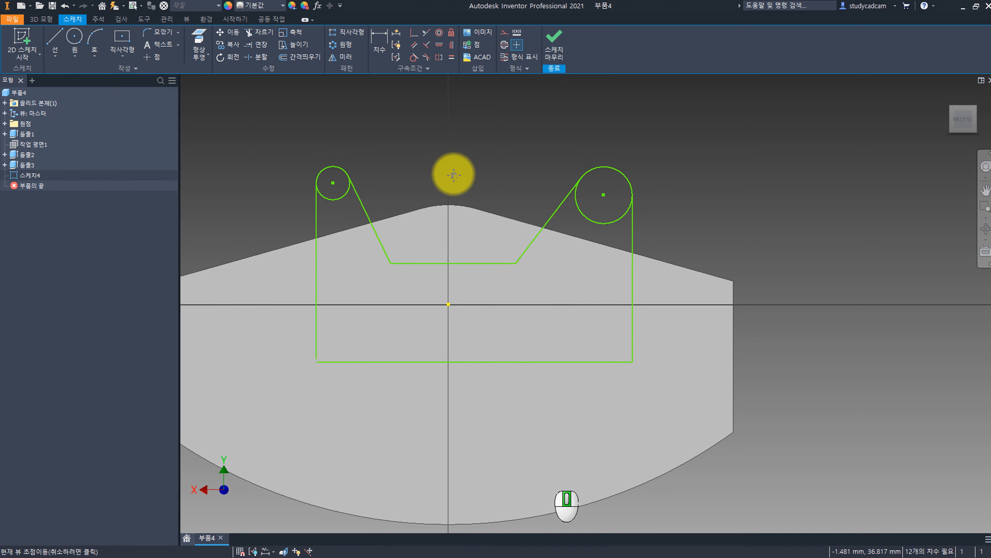
Dimension the short horizontal line between the slanted lines at 32 mm.
{"action": "left_click", "coordinate": [381, 46]}
{"action": "left_click", "coordinate": [471, 264]}
{"action": "left_click", "coordinate": [482, 277]}
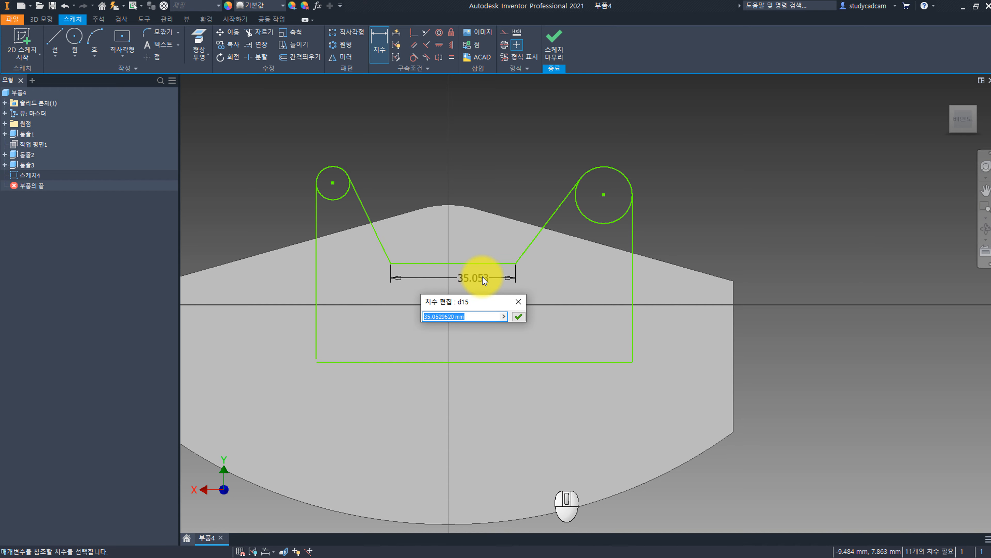
{"action": "type", "text": "32"}
{"action": "key", "text": "Return"}
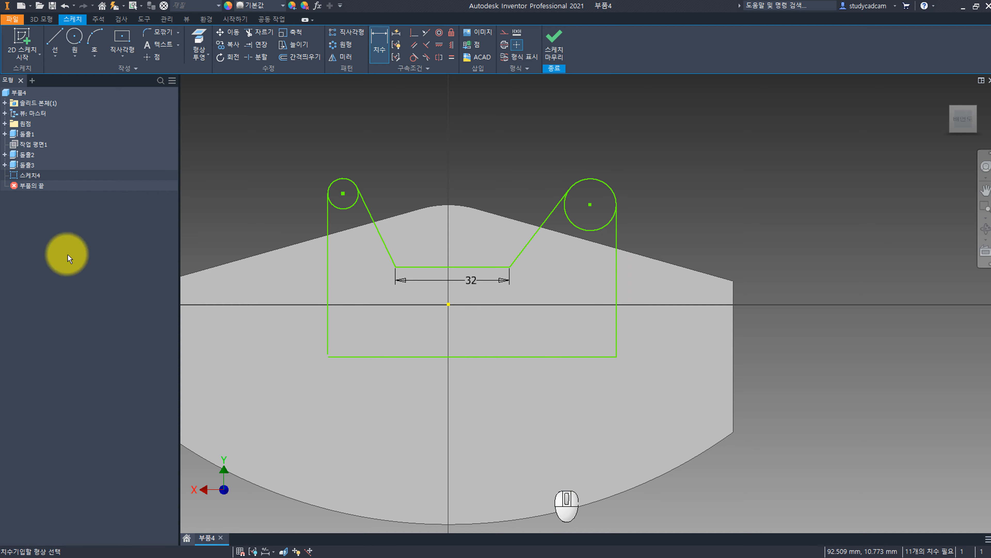
Dimension the outline's bottom horizontal line at 114 mm.
{"action": "left_click", "coordinate": [487, 356]}
{"action": "left_click", "coordinate": [487, 401]}
{"action": "type", "text": "11"}
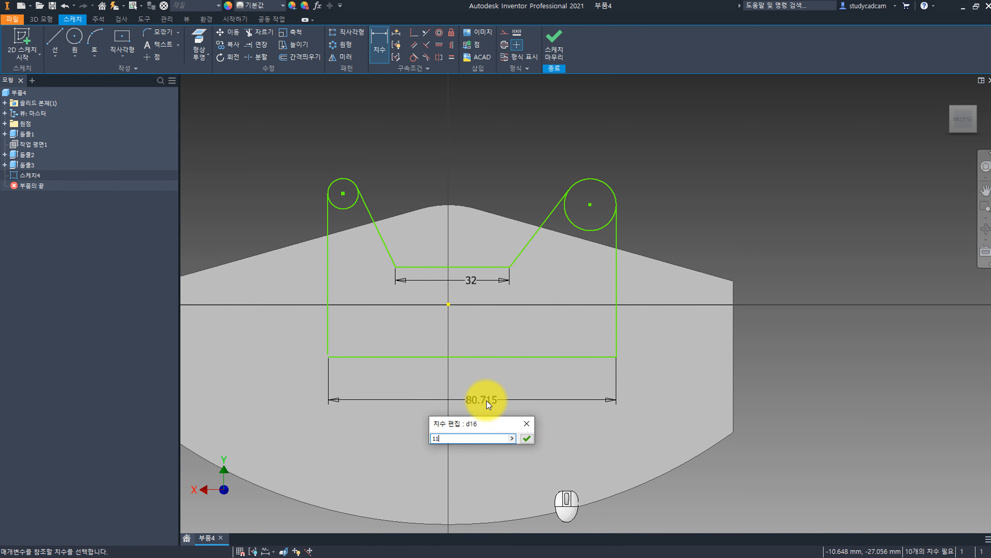
{"action": "type", "text": "4"}
{"action": "key", "text": "Return"}
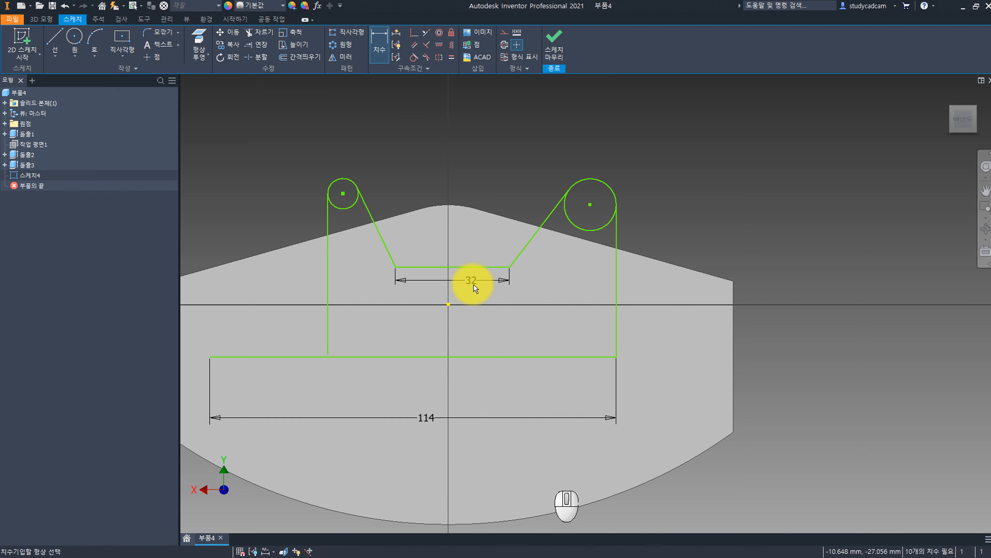
{"action": "middle_click_drag", "start_coordinate": [416, 344], "coordinate": [451, 281]}
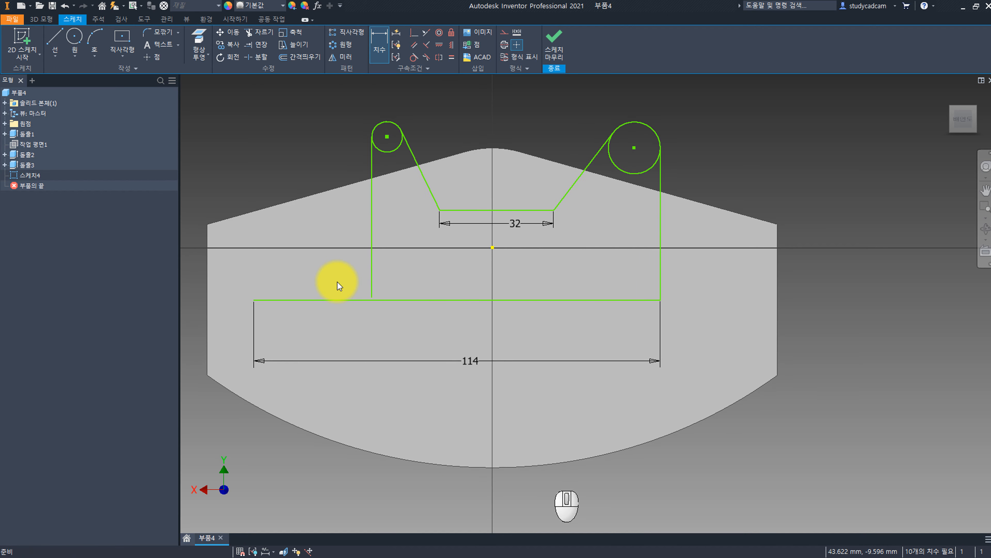
Apply a Coincident constraint joining the shorter-reaching vertical line's lower end to the free end of the outline's bottom line.
{"action": "right_click", "coordinate": [374, 279]}
{"action": "left_click", "coordinate": [373, 293]}
{"action": "left_click", "coordinate": [372, 297]}
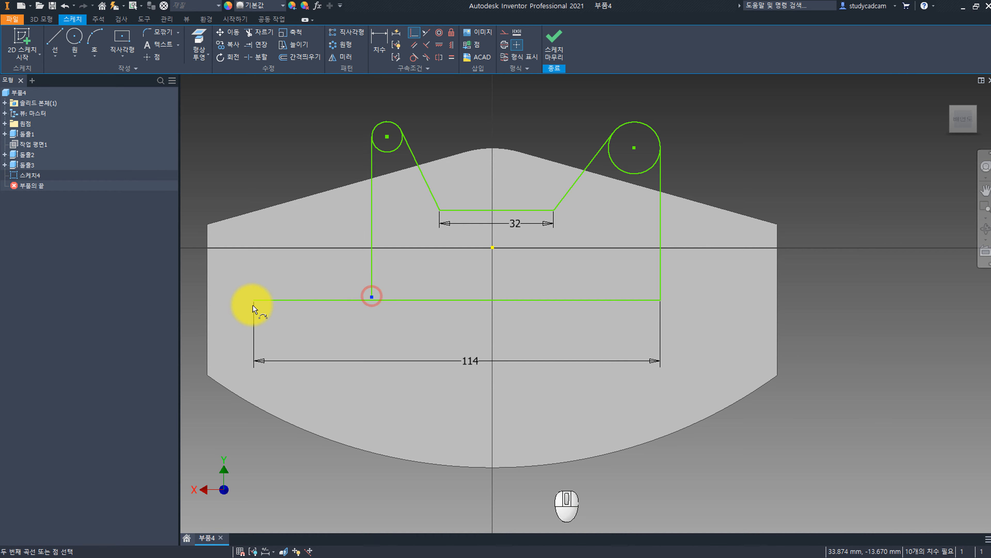
{"action": "left_click", "coordinate": [253, 301]}
{"action": "middle_click_drag", "start_coordinate": [499, 272], "coordinate": [433, 330]}
{"action": "scroll", "coordinate": [437, 330], "scroll_direction": "down", "scroll_amount": 3}
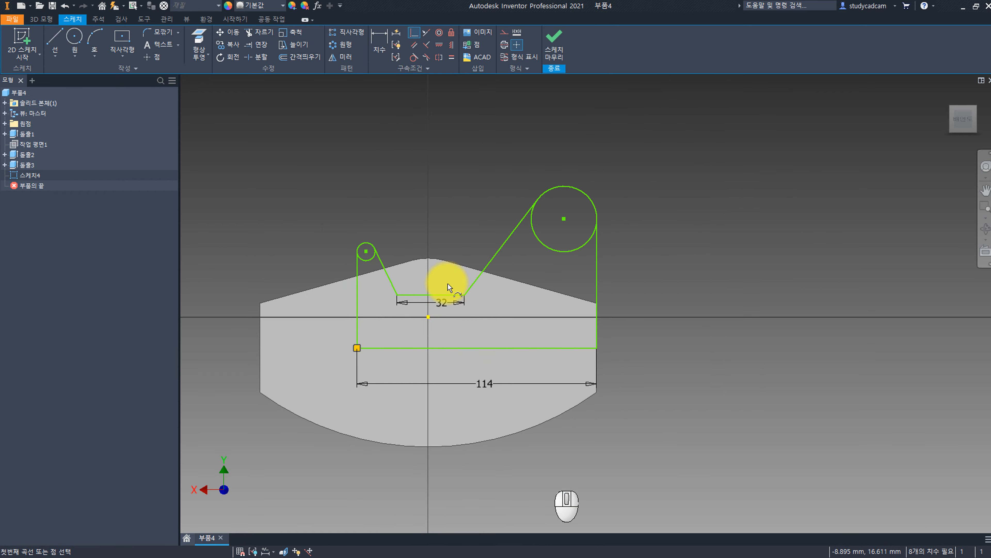
Dimension the horizontal distance between the two circle centres at 84 mm.
{"action": "middle_click_drag", "start_coordinate": [447, 283], "coordinate": [443, 306]}
{"action": "scroll", "coordinate": [444, 311], "scroll_direction": "up", "scroll_amount": 3}
{"action": "scroll", "coordinate": [420, 288], "scroll_direction": "down", "scroll_amount": 3}
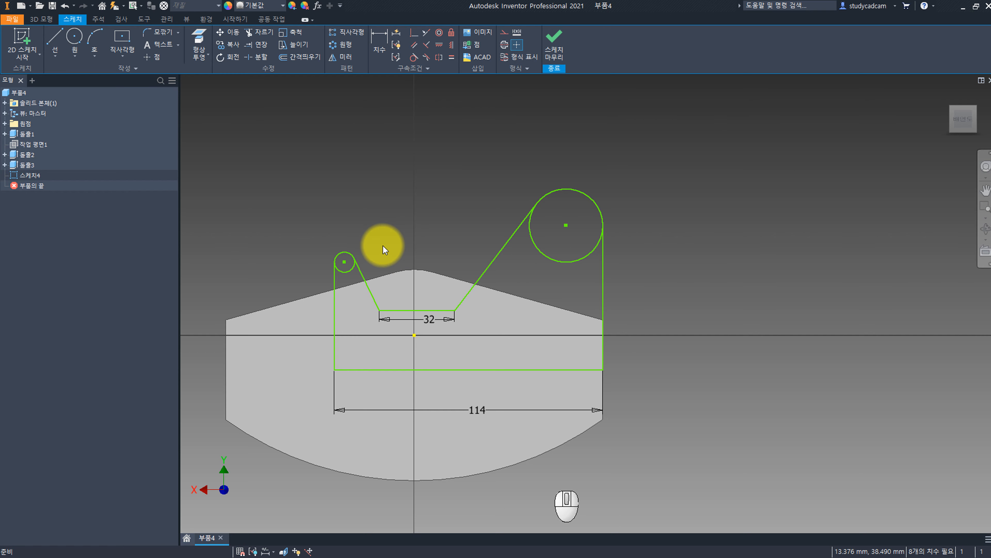
{"action": "key", "text": "d"}
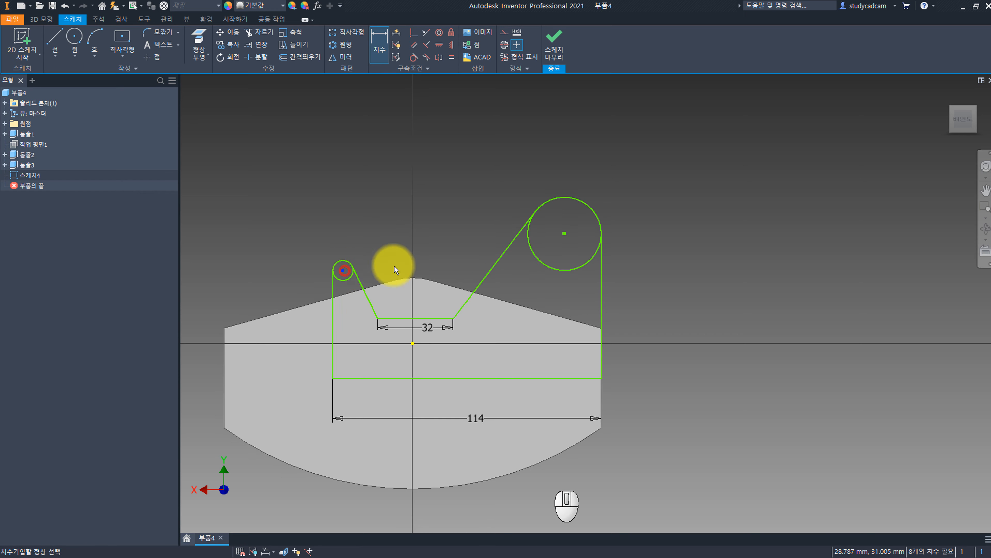
{"action": "left_click", "coordinate": [566, 233]}
{"action": "left_click", "coordinate": [470, 165]}
{"action": "type", "text": "84"}
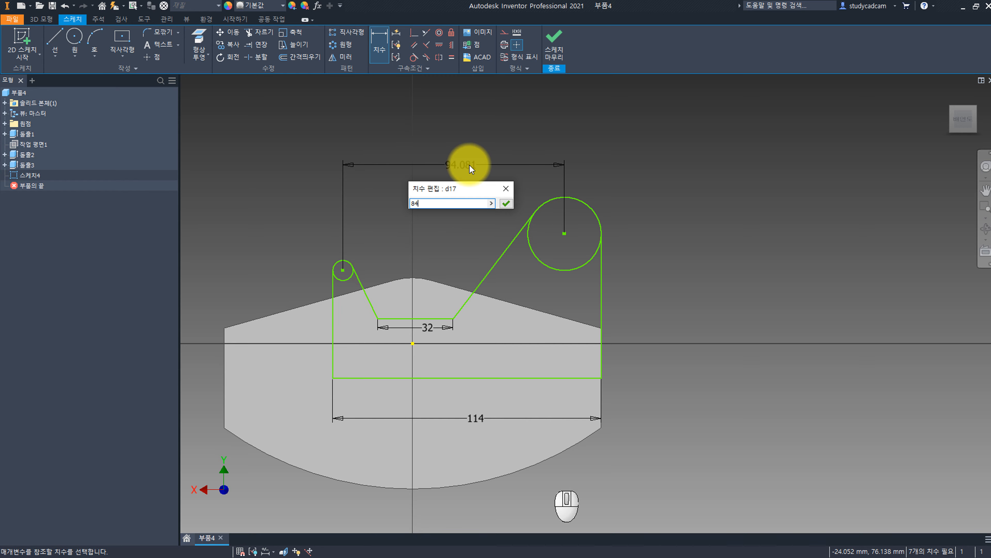
{"action": "key", "text": "Return"}
Move the short horizontal line away from the small circle so both slanted lines lean outward toward their circles.
{"action": "scroll", "coordinate": [377, 295], "scroll_direction": "up", "scroll_amount": 3}
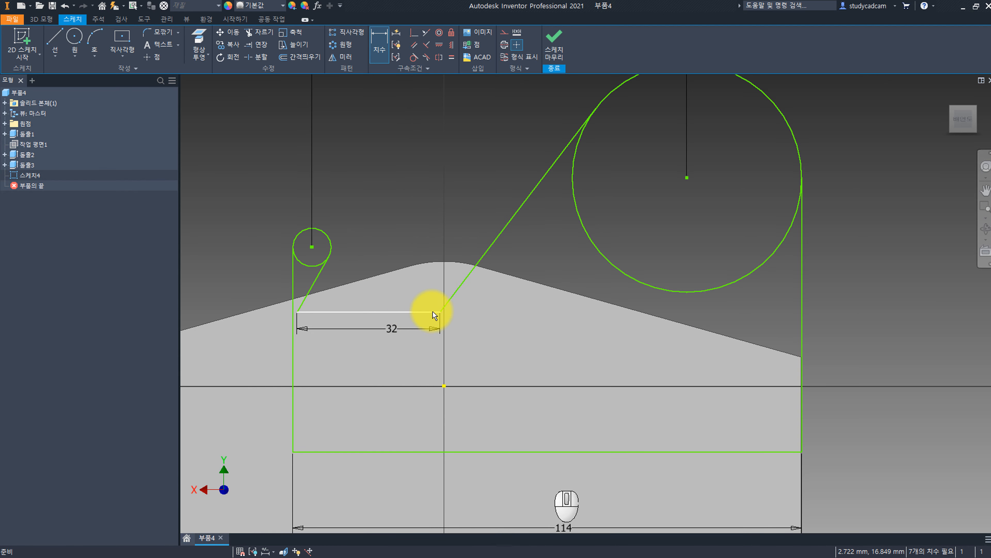
{"action": "key", "text": "Escape"}
{"action": "left_click_drag", "start_coordinate": [443, 318], "coordinate": [531, 330]}
{"action": "scroll", "coordinate": [455, 316], "scroll_direction": "down", "scroll_amount": 2}
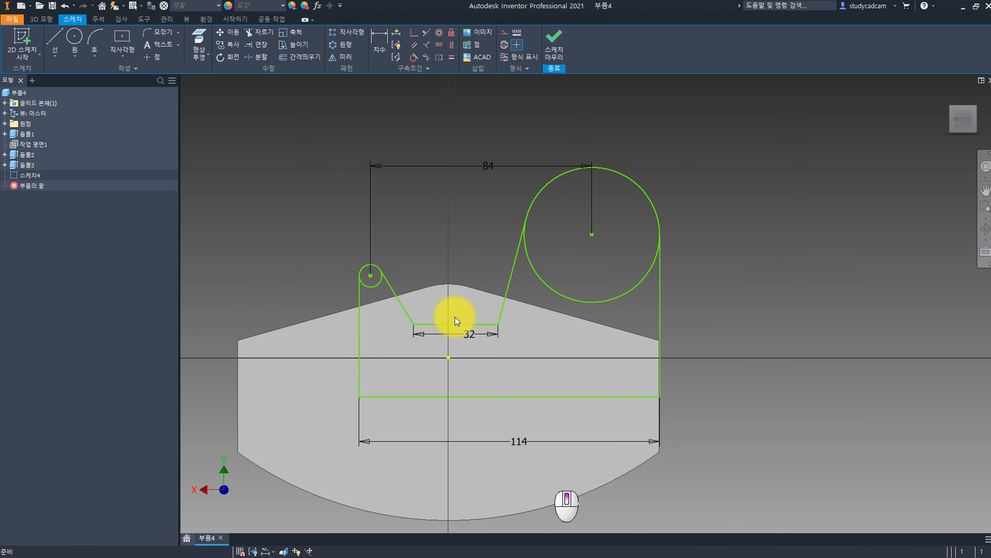
Apply an Equal constraint between the two circles.
{"action": "right_click", "coordinate": [411, 243], "text": "ctrl"}
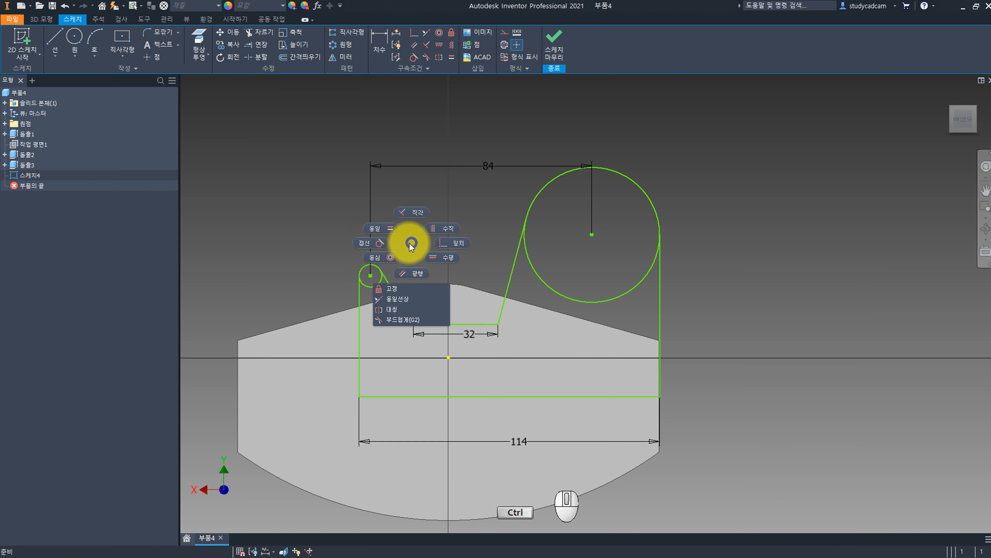
{"action": "left_click", "coordinate": [376, 229]}
{"action": "left_click", "coordinate": [376, 283]}
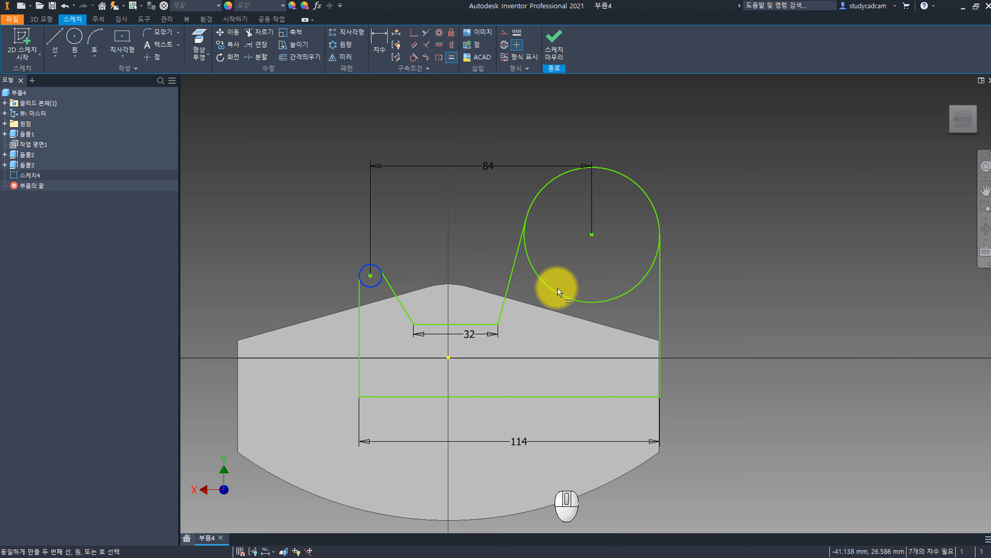
{"action": "left_click", "coordinate": [556, 293]}
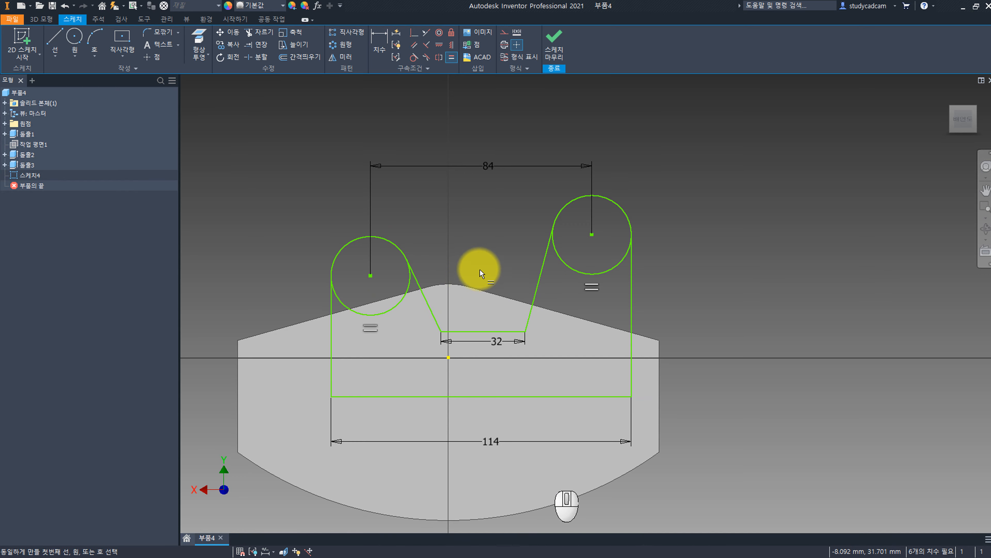
{"action": "key", "text": "Escape"}
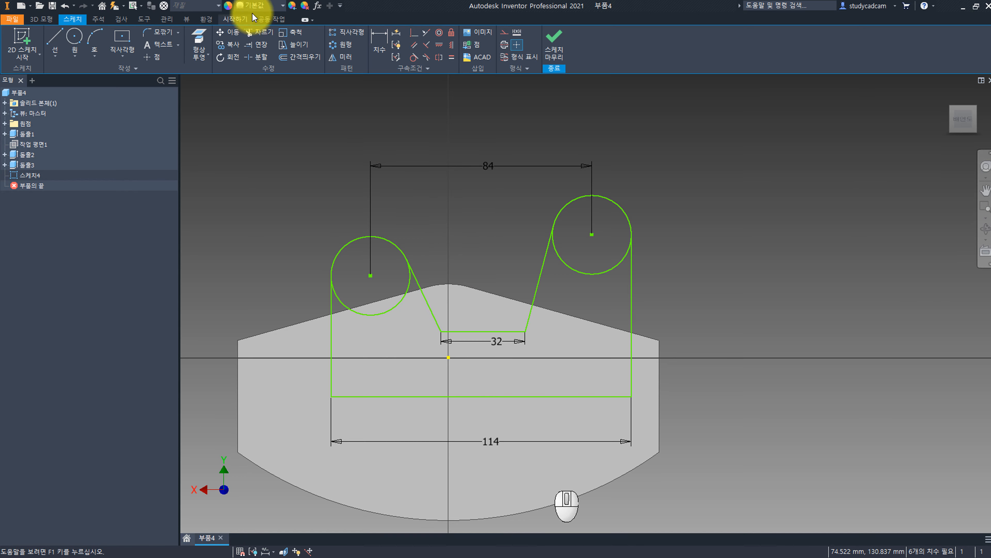
Trim the lower portions of both circles, leaving rounded tops between the slanted and vertical lines.
{"action": "left_click", "coordinate": [253, 32]}
{"action": "left_click", "coordinate": [402, 300]}
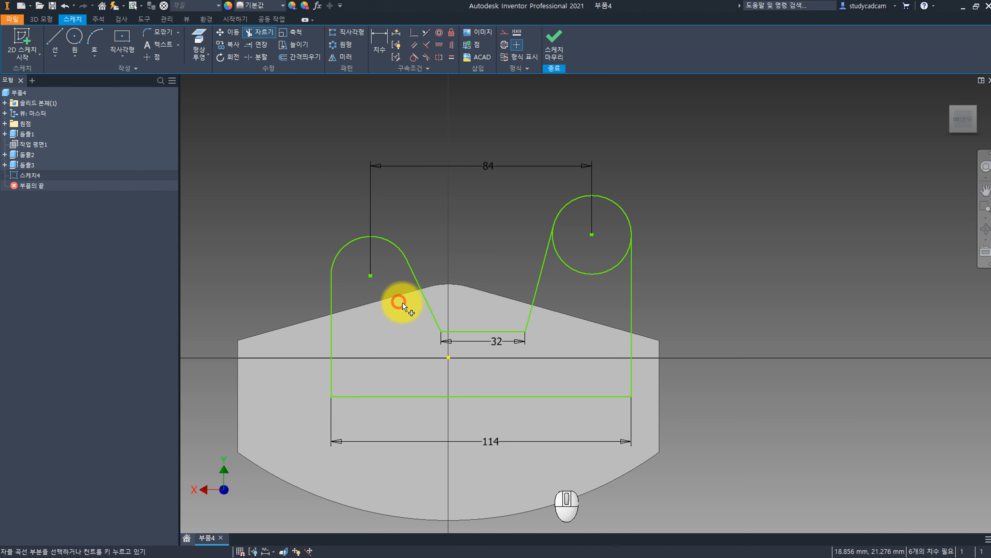
{"action": "left_click", "coordinate": [580, 271]}
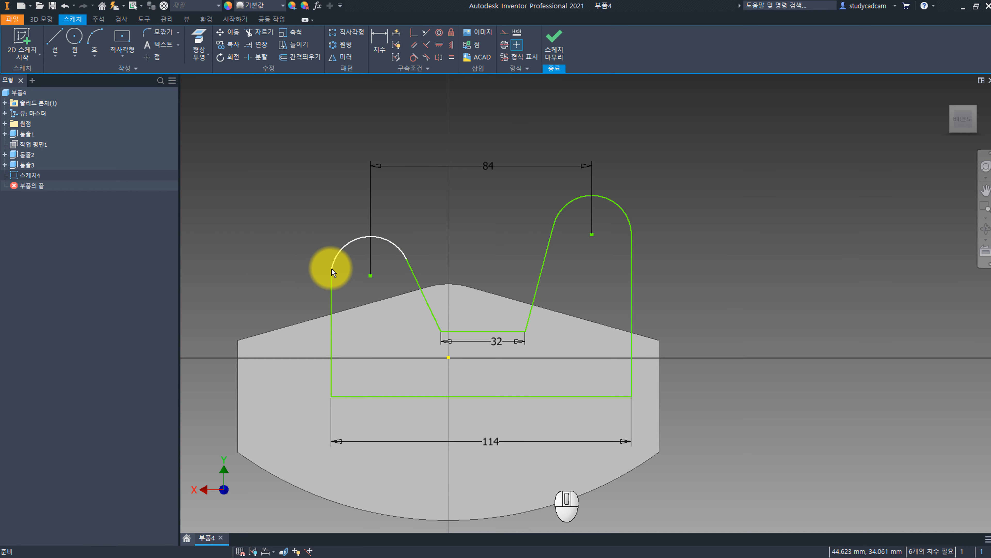
{"action": "left_click_drag", "start_coordinate": [331, 269], "coordinate": [339, 267]}
{"action": "key", "text": "Escape"}
Dimension the distance from the origin to the right vertical line as half of the 114 mm width dimension.
{"action": "middle_click_drag", "start_coordinate": [463, 282], "coordinate": [377, 260]}
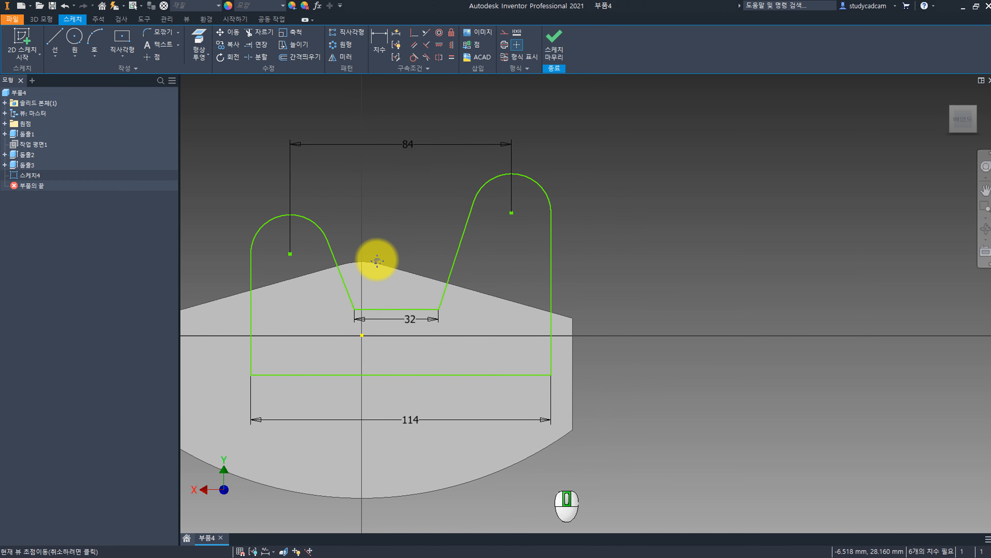
{"action": "middle_click_drag", "start_coordinate": [355, 307], "coordinate": [437, 305]}
{"action": "mouse_move", "coordinate": [436, 305]}
{"action": "left_mouse_down"}
{"action": "mouse_move", "coordinate": [410, 305]}
{"action": "mouse_move", "coordinate": [437, 304]}
{"action": "left_mouse_up"}
{"action": "mouse_move", "coordinate": [462, 278]}
{"action": "middle_mouse_down"}
{"action": "mouse_move", "coordinate": [428, 291]}
{"action": "mouse_move", "coordinate": [453, 265]}
{"action": "middle_mouse_up"}
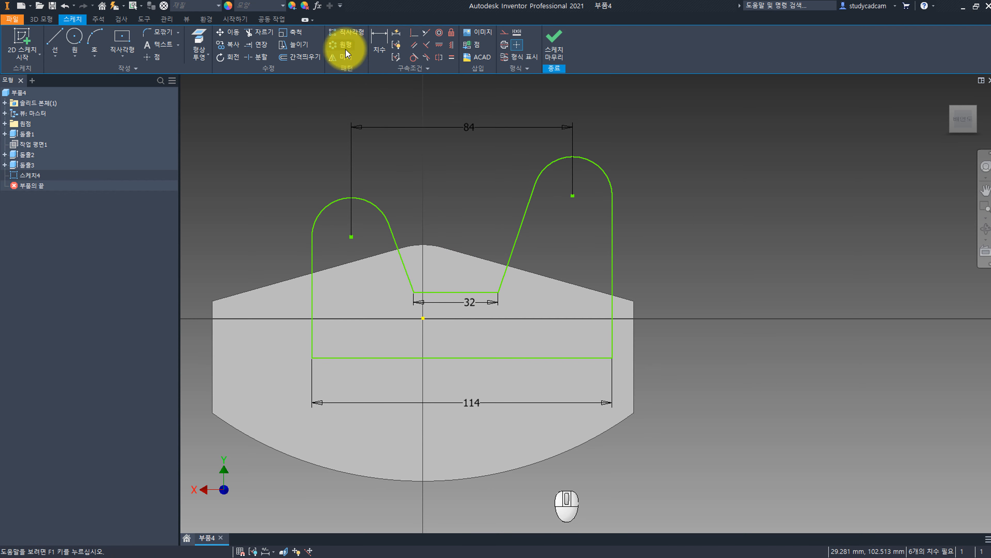
{"action": "left_click", "coordinate": [381, 46]}
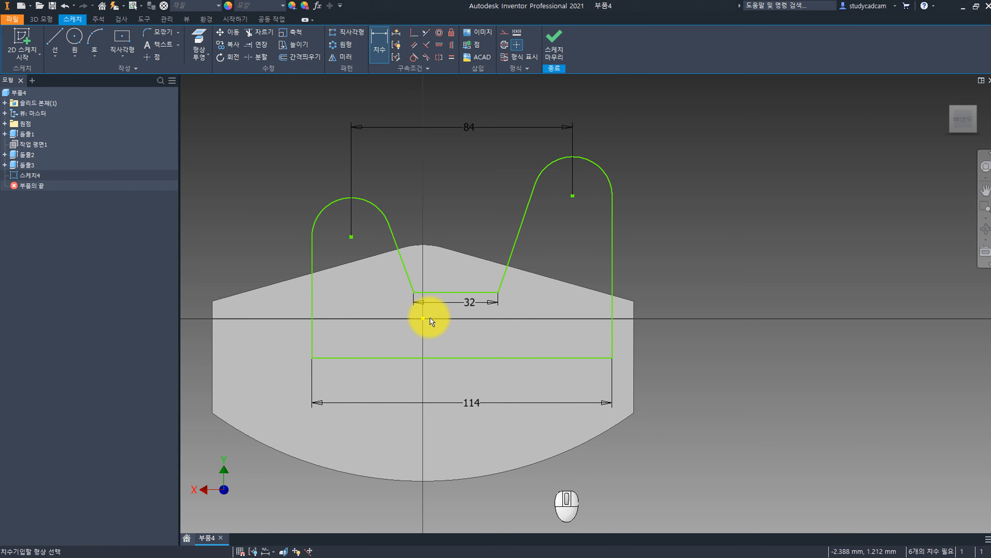
{"action": "left_click", "coordinate": [424, 319]}
{"action": "left_click", "coordinate": [603, 328]}
{"action": "left_click", "coordinate": [520, 343]}
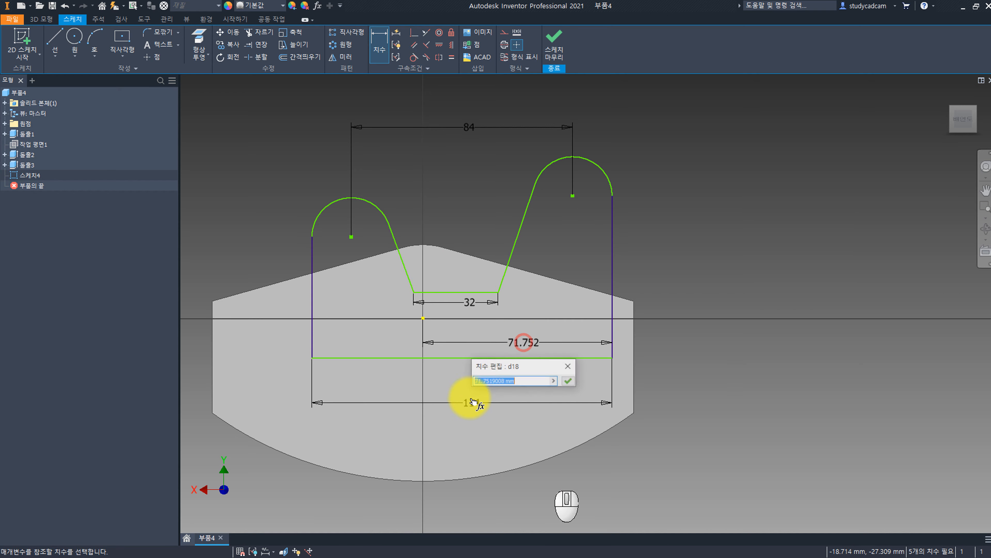
{"action": "left_click", "coordinate": [474, 400]}
{"action": "type", "text": "/2"}
{"action": "key", "text": "Return"}
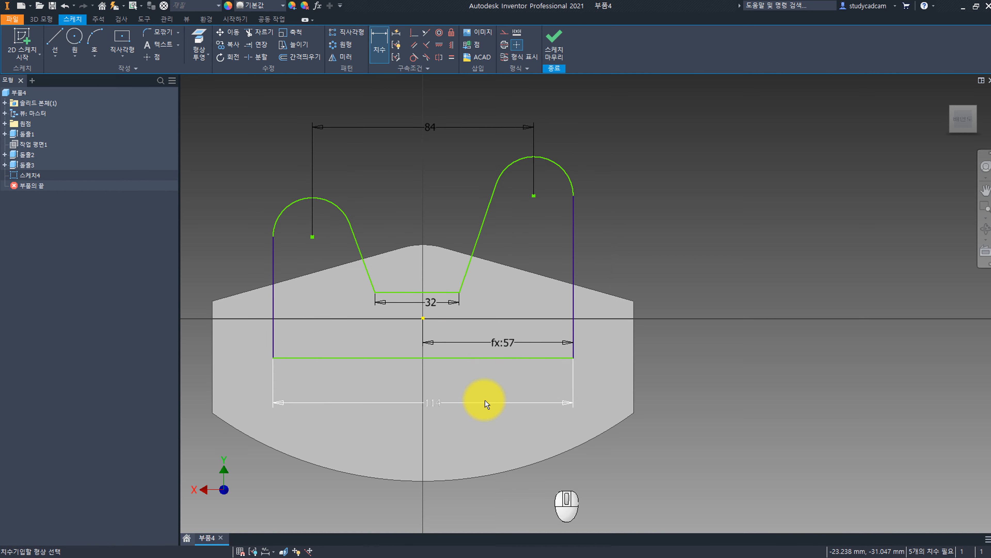
Dimension the distance from the origin to the short horizontal line's right end as half of its 32 mm length, d15/2.
{"action": "left_click", "coordinate": [458, 292]}
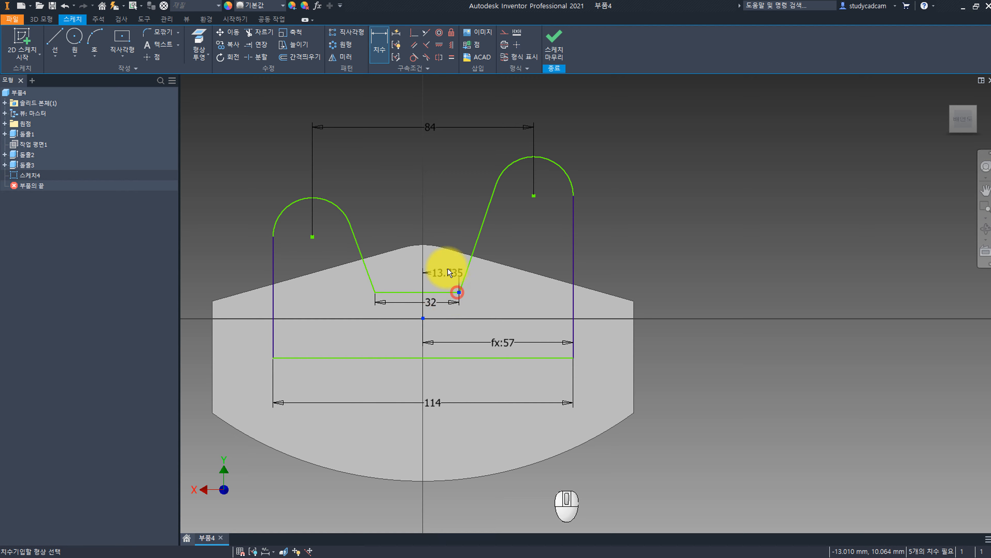
{"action": "left_click", "coordinate": [448, 267]}
{"action": "left_click_drag", "start_coordinate": [423, 290], "coordinate": [504, 288]}
{"action": "left_click", "coordinate": [438, 302]}
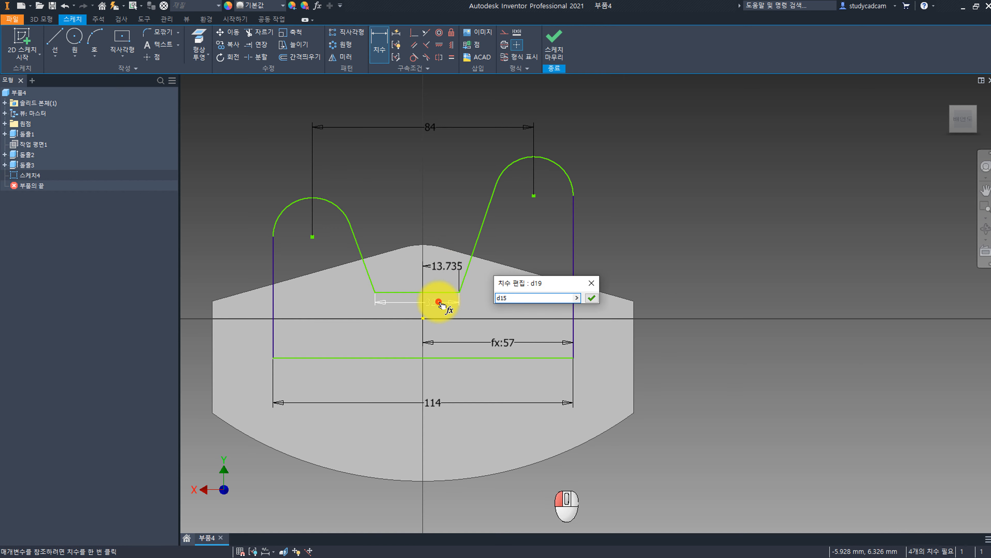
{"action": "type", "text": "/2"}
{"action": "key", "text": "Return"}
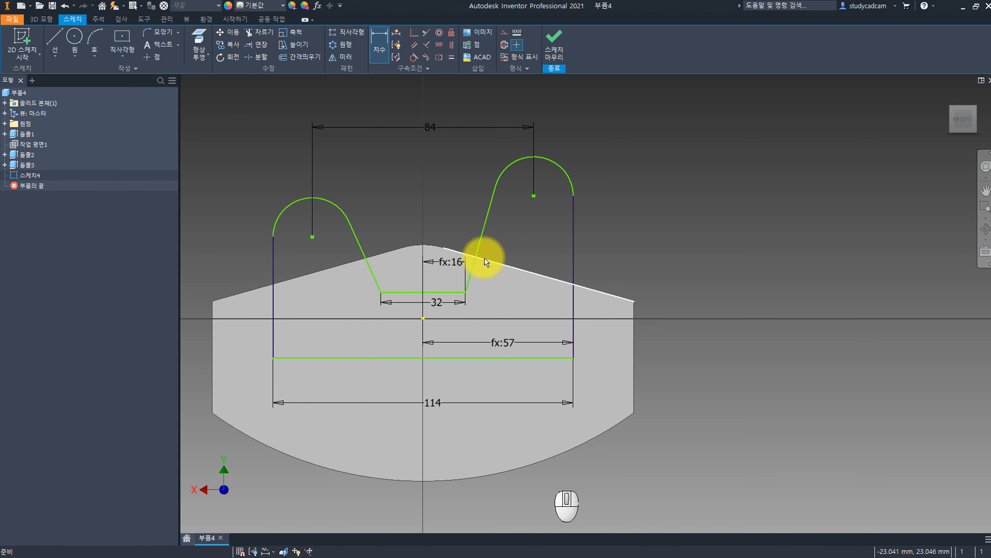
Dimension the angle between the two slanted lines at 28 degrees.
{"action": "scroll", "coordinate": [460, 266], "scroll_direction": "up", "scroll_amount": 3}
{"action": "scroll", "coordinate": [467, 270], "scroll_direction": "down", "scroll_amount": 3}
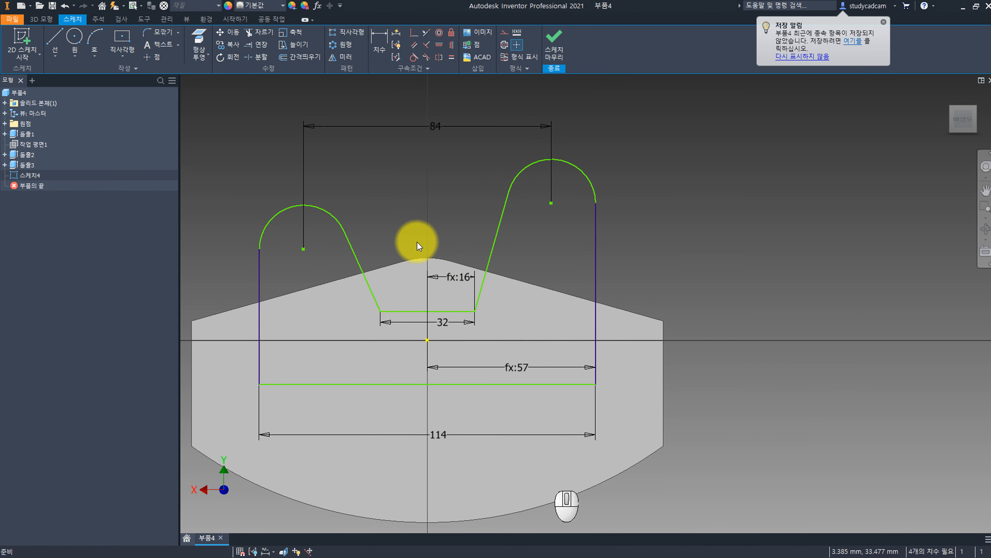
{"action": "left_click", "coordinate": [376, 38]}
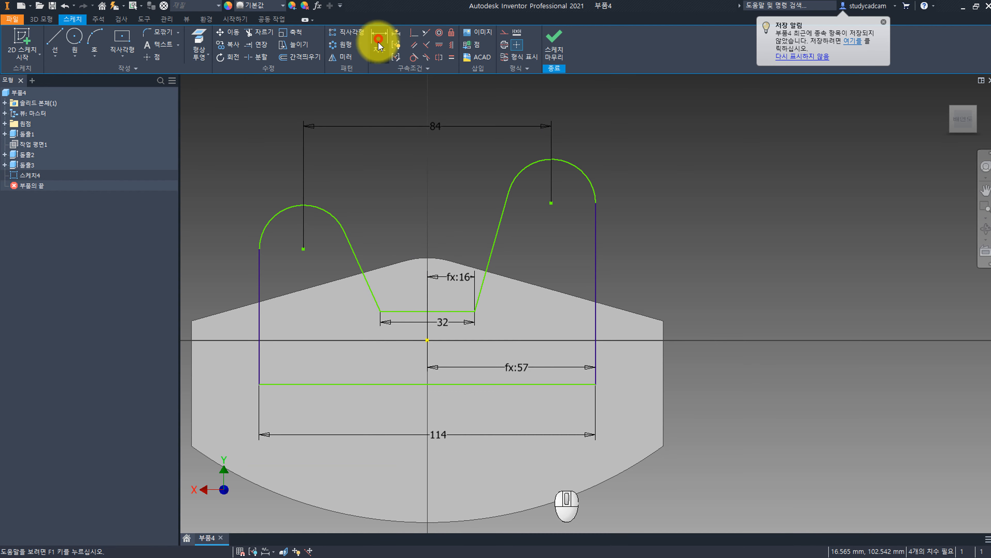
{"action": "left_click", "coordinate": [366, 281]}
{"action": "left_click", "coordinate": [494, 252]}
{"action": "left_click", "coordinate": [464, 223]}
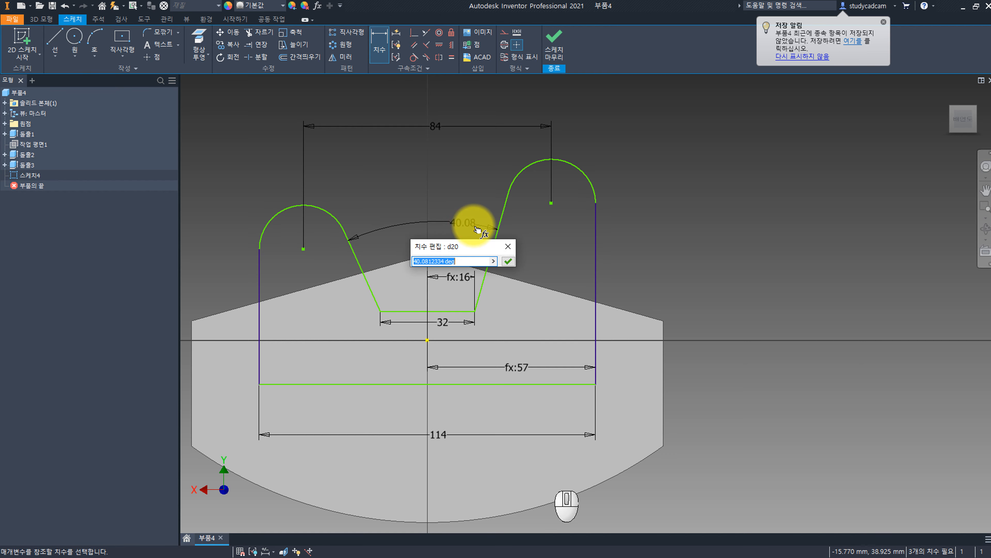
{"action": "type", "text": "28"}
{"action": "key", "text": "Return"}
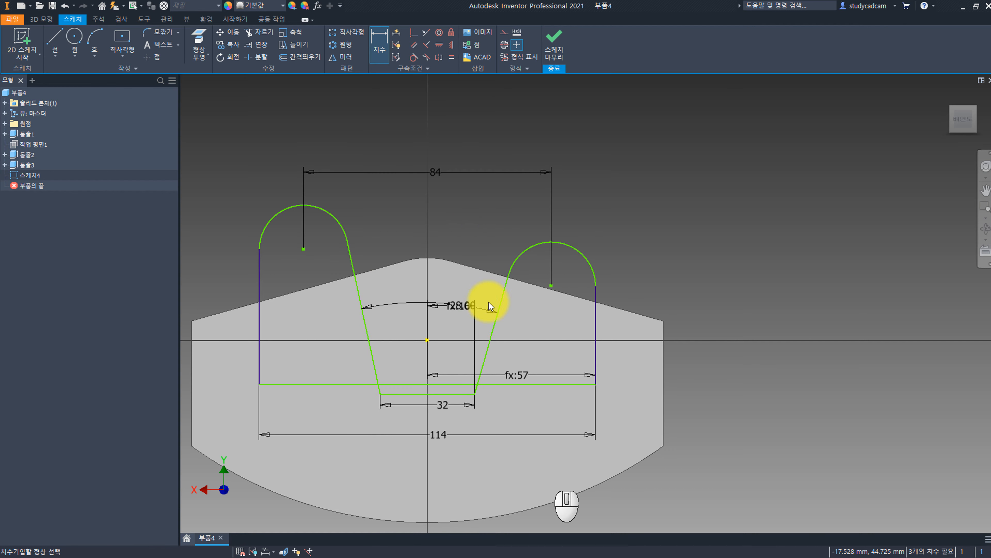
Move the short horizontal line back above the outline's bottom line and dimension the vertical distance between them at 30 mm.
{"action": "left_click_drag", "start_coordinate": [460, 399], "coordinate": [449, 301]}
{"action": "mouse_move", "coordinate": [504, 344]}
{"action": "middle_mouse_down"}
{"action": "mouse_move", "coordinate": [505, 273]}
{"action": "mouse_move", "coordinate": [492, 266]}
{"action": "middle_mouse_up"}
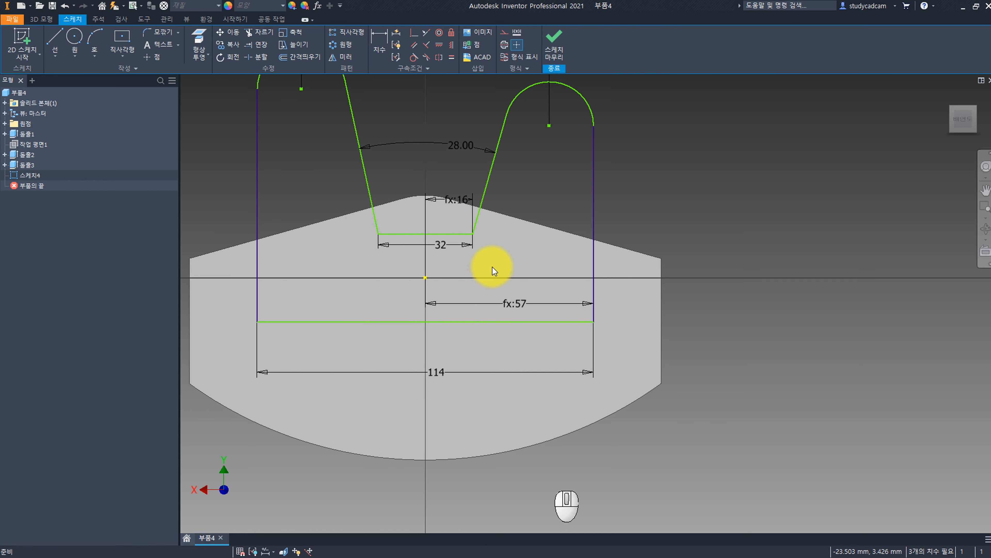
{"action": "left_click", "coordinate": [461, 233]}
{"action": "left_click", "coordinate": [469, 322]}
{"action": "left_click", "coordinate": [720, 277]}
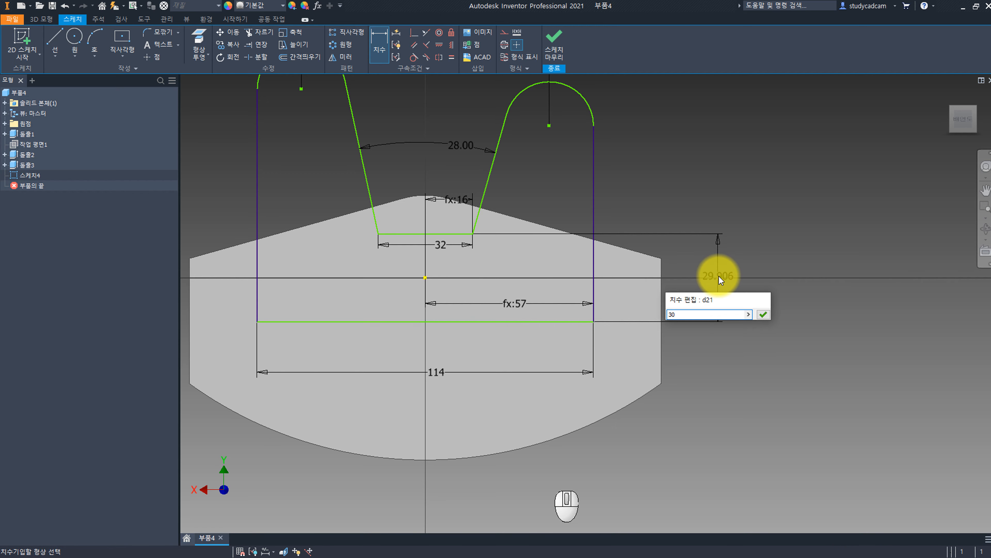
{"action": "type", "text": "30"}
{"action": "key", "text": "Return"}
Project the plate's lower arc edge into the sketch and place a point at its lowest position on the vertical axis.
{"action": "left_click", "coordinate": [450, 321]}
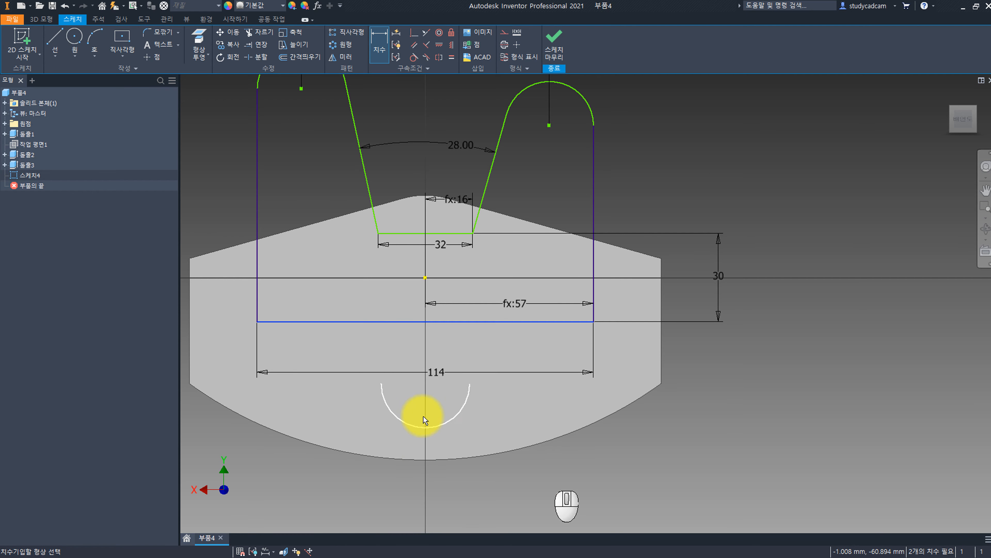
{"action": "key", "text": "Escape"}
{"action": "left_click", "coordinate": [200, 41]}
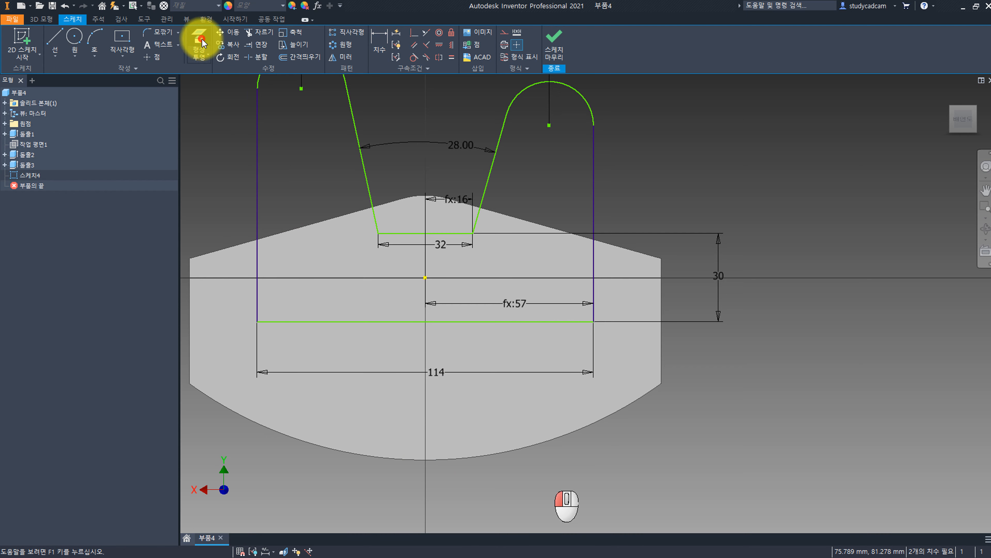
{"action": "left_click", "coordinate": [424, 460]}
{"action": "left_click", "coordinate": [151, 60]}
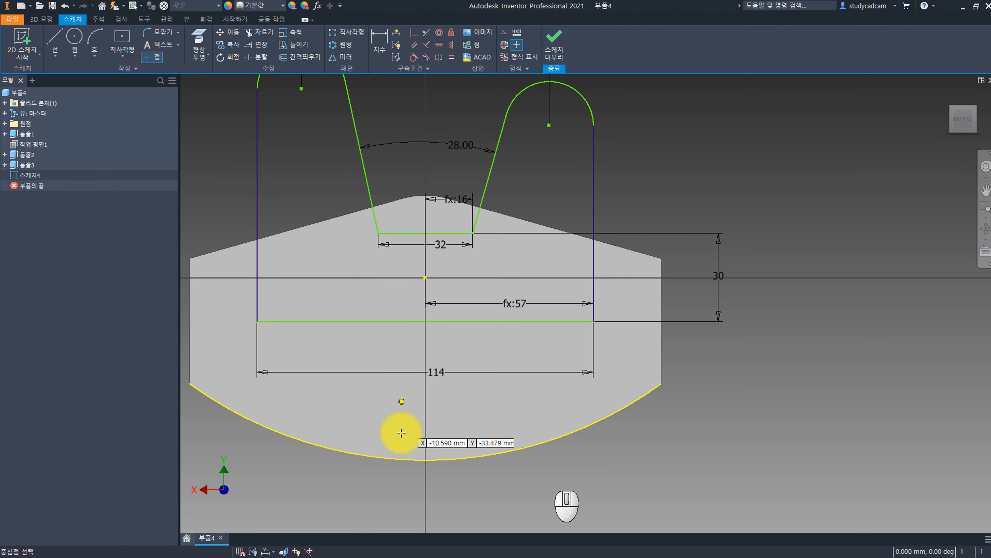
{"action": "left_click", "coordinate": [425, 460]}
Dimension the vertical distance from the outline's bottom line to the lowest point of the projected arc at 41 mm.
{"action": "key", "text": "d"}
{"action": "left_click", "coordinate": [447, 322]}
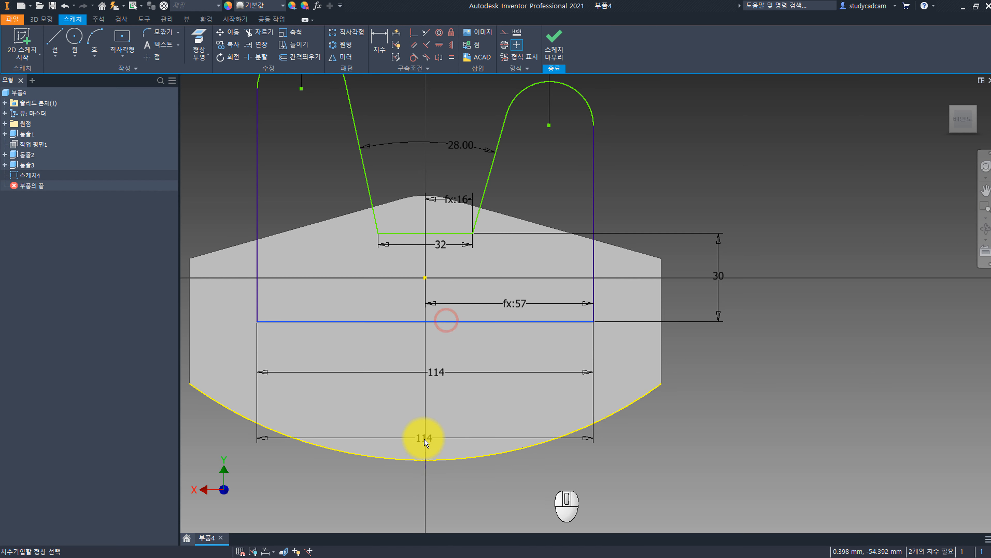
{"action": "left_click", "coordinate": [763, 407]}
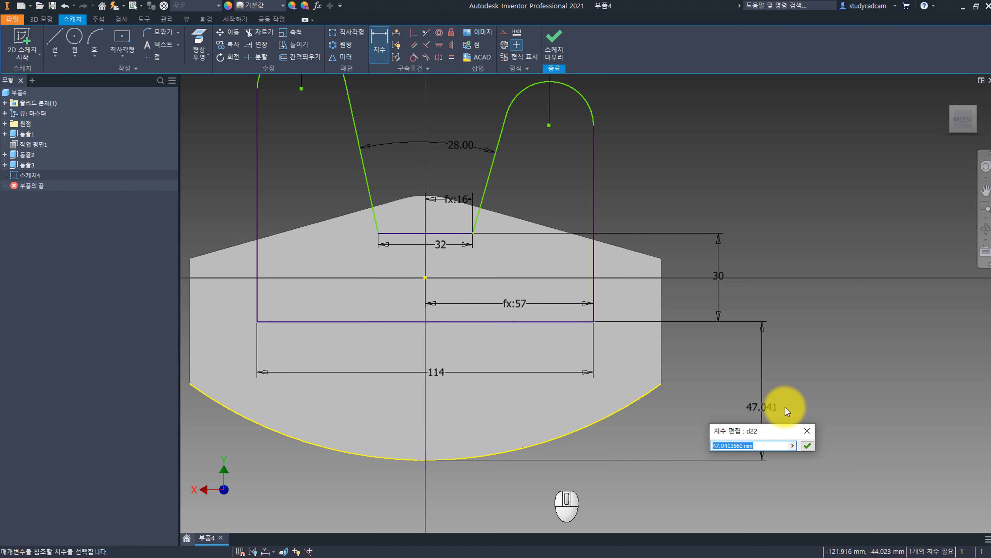
{"action": "type", "text": "41"}
{"action": "key", "text": "Return"}
Apply an equal constraint to the two slanted lines of the two-lobed outline.
{"action": "middle_click_drag", "start_coordinate": [551, 255], "coordinate": [571, 355]}
{"action": "middle_click_drag", "start_coordinate": [489, 239], "coordinate": [502, 237]}
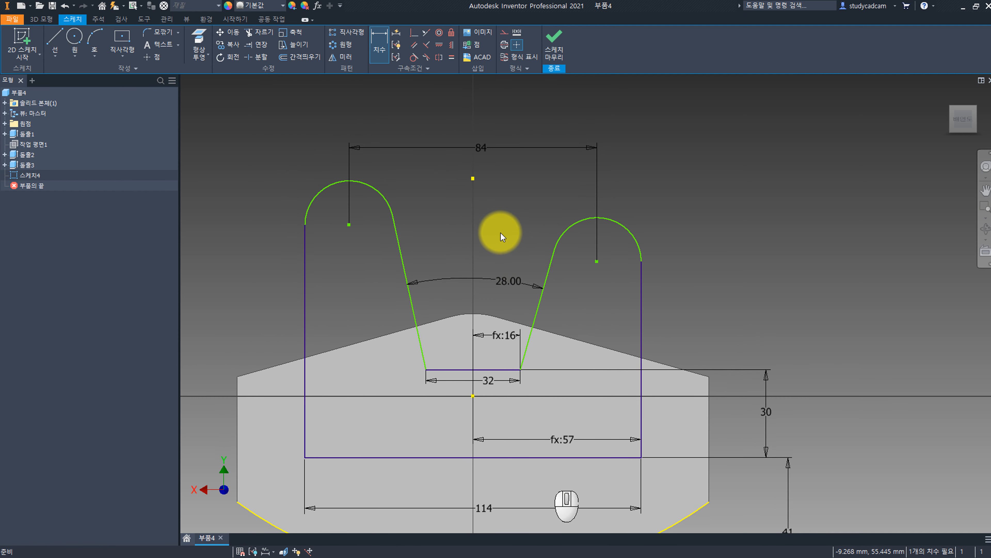
{"action": "right_click", "coordinate": [517, 218], "text": "ctrl"}
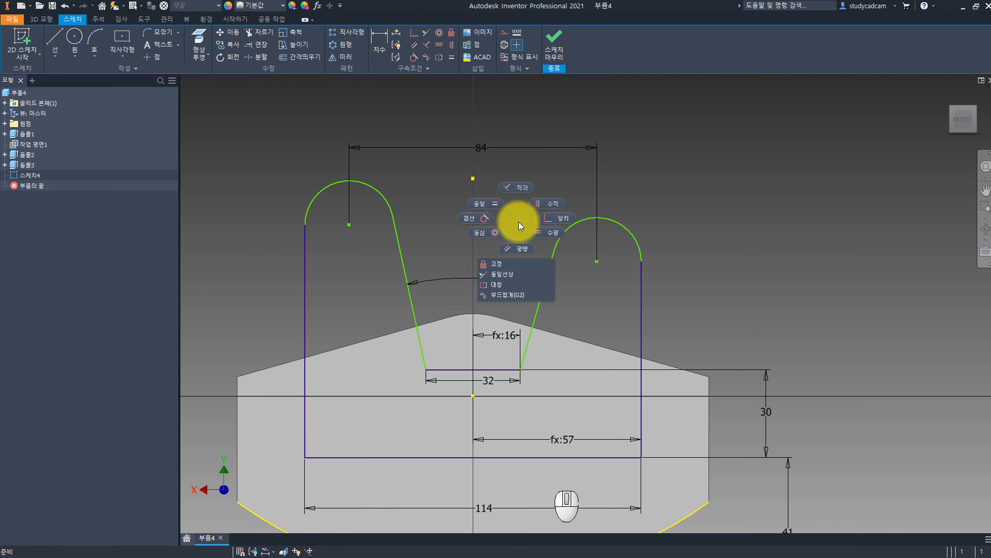
{"action": "left_click", "coordinate": [488, 207]}
{"action": "left_click", "coordinate": [546, 271]}
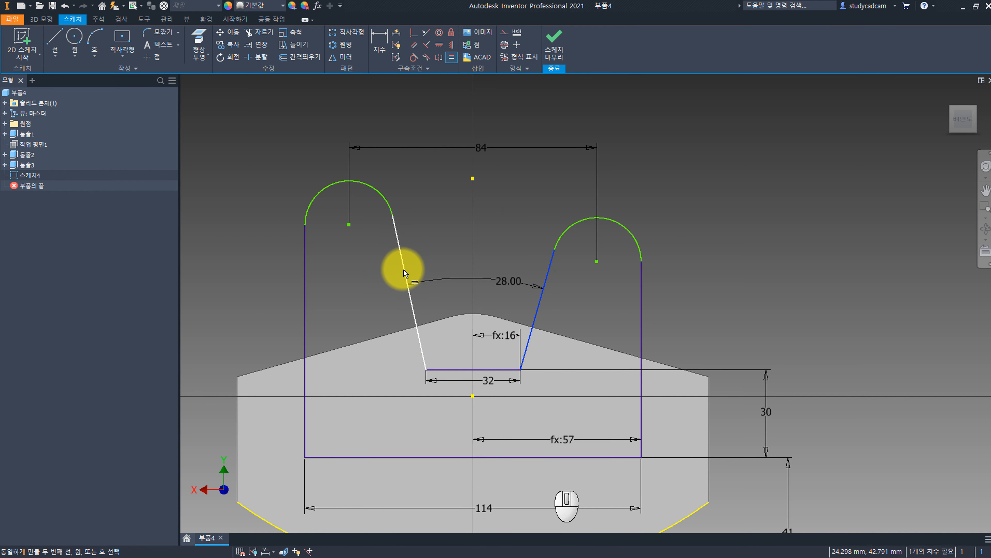
{"action": "left_click", "coordinate": [404, 269]}
{"action": "middle_click_drag", "start_coordinate": [478, 236], "coordinate": [476, 185]}
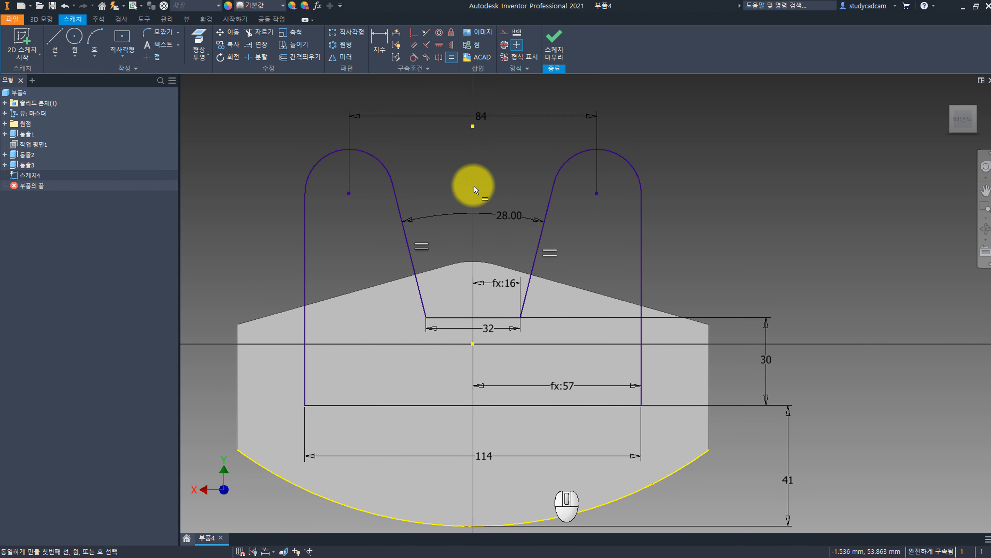
Fillet the outline's two bottom corners with a 20 mm radius.
{"action": "left_click", "coordinate": [156, 32]}
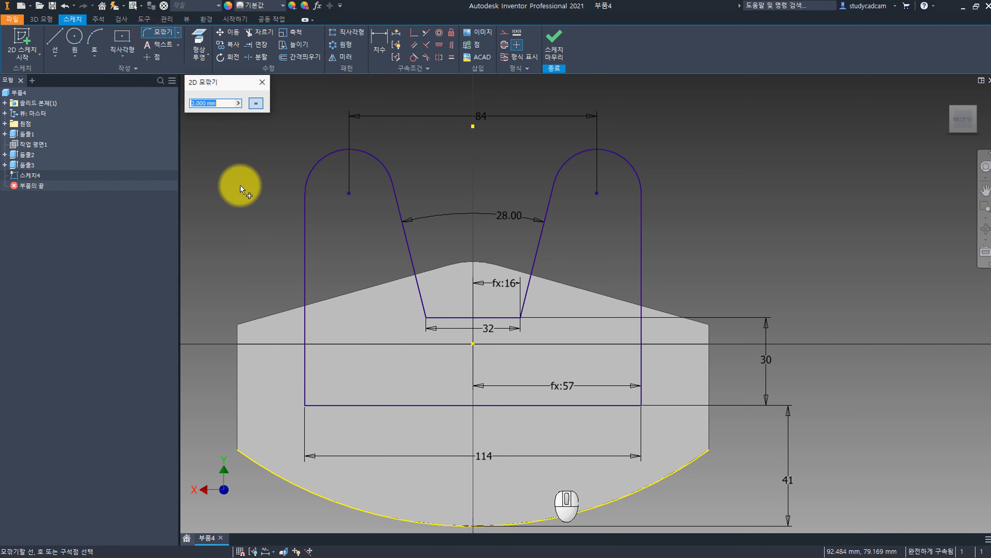
{"action": "left_click", "coordinate": [305, 381]}
{"action": "left_click", "coordinate": [327, 405]}
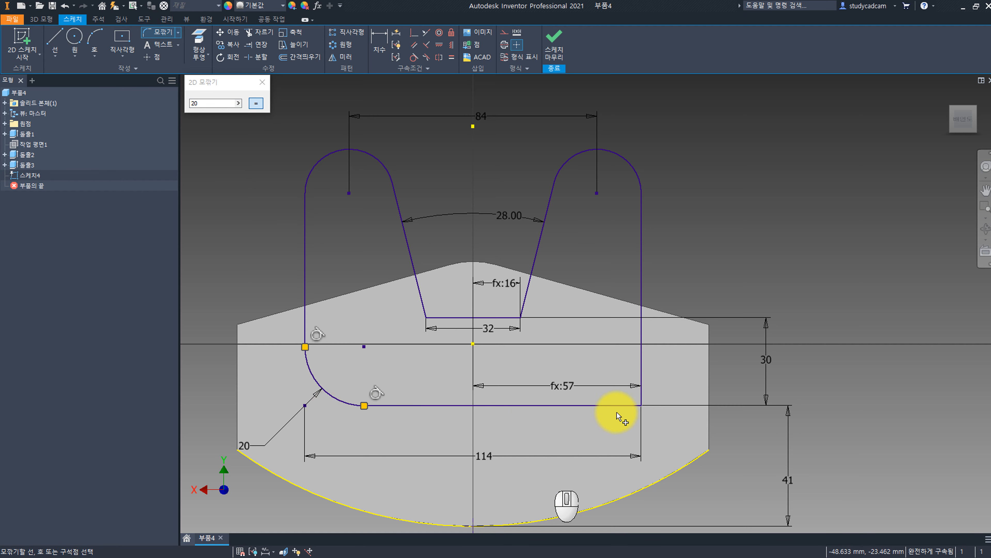
{"action": "left_click", "coordinate": [641, 367]}
{"action": "scroll", "coordinate": [642, 365], "scroll_direction": "up", "scroll_amount": 3}
{"action": "scroll", "coordinate": [637, 361], "scroll_direction": "down", "scroll_amount": 4}
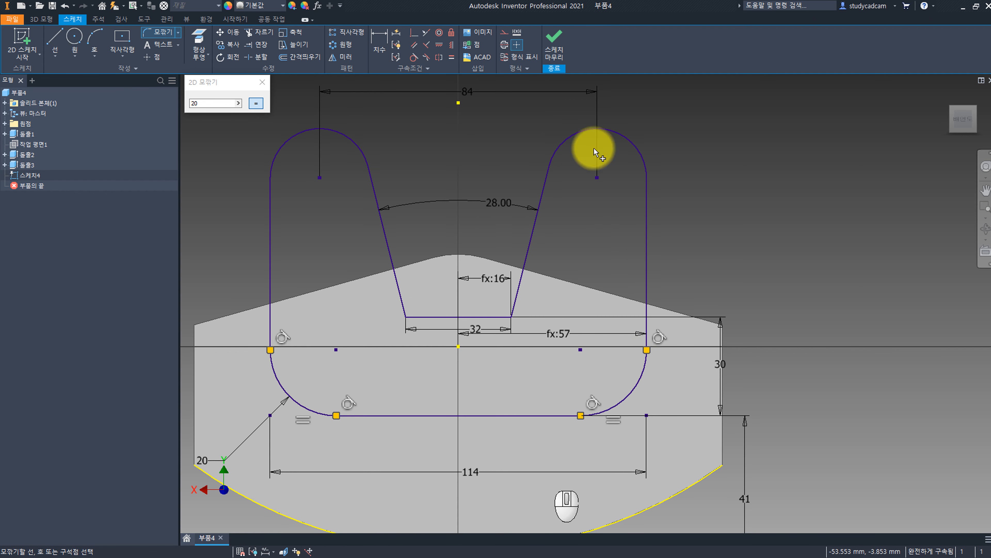
Finish the sketch and extrude the two-lobed profile 28 mm outward from the plate, joined to the body.
{"action": "left_click", "coordinate": [556, 38]}
{"action": "mouse_move", "coordinate": [542, 265]}
{"action": "middle_mouse_down"}
{"action": "mouse_move", "coordinate": [464, 241]}
{"action": "mouse_move", "coordinate": [331, 254]}
{"action": "middle_mouse_up"}
{"action": "left_click", "coordinate": [54, 41]}
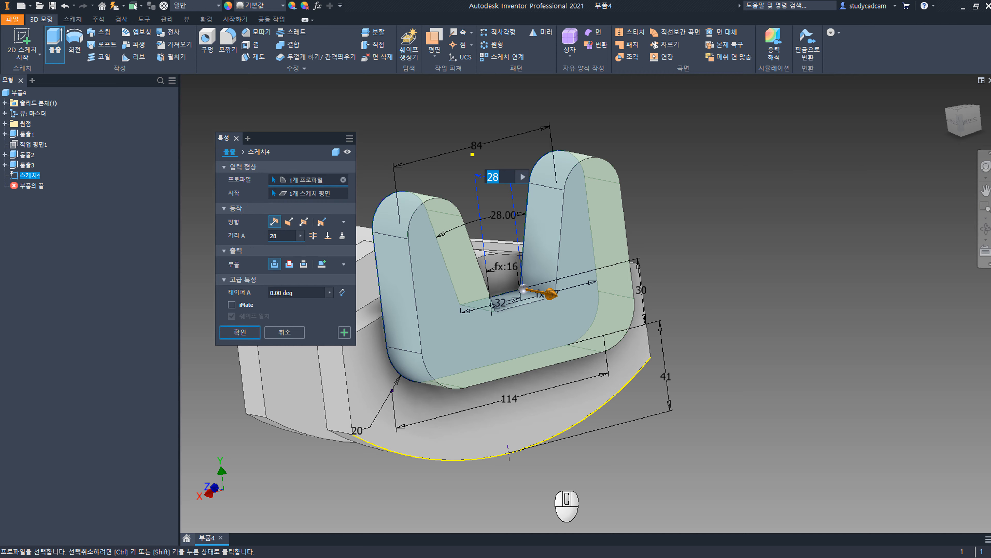
{"action": "key", "text": "Return"}
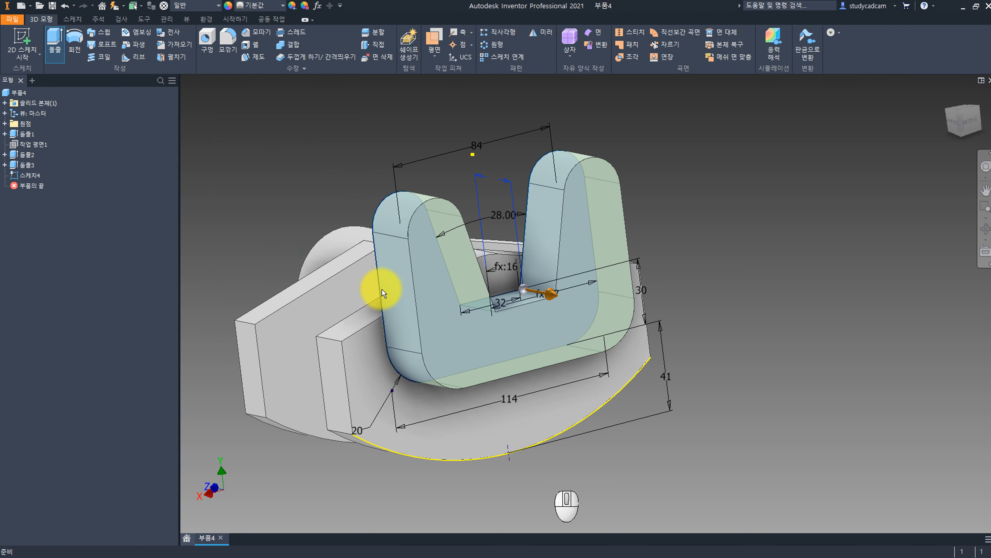
Add a 15 mm through hole on the left lobe, concentric with its rounded end.
{"action": "middle_click_drag", "start_coordinate": [314, 188], "coordinate": [337, 191], "text": "shift"}
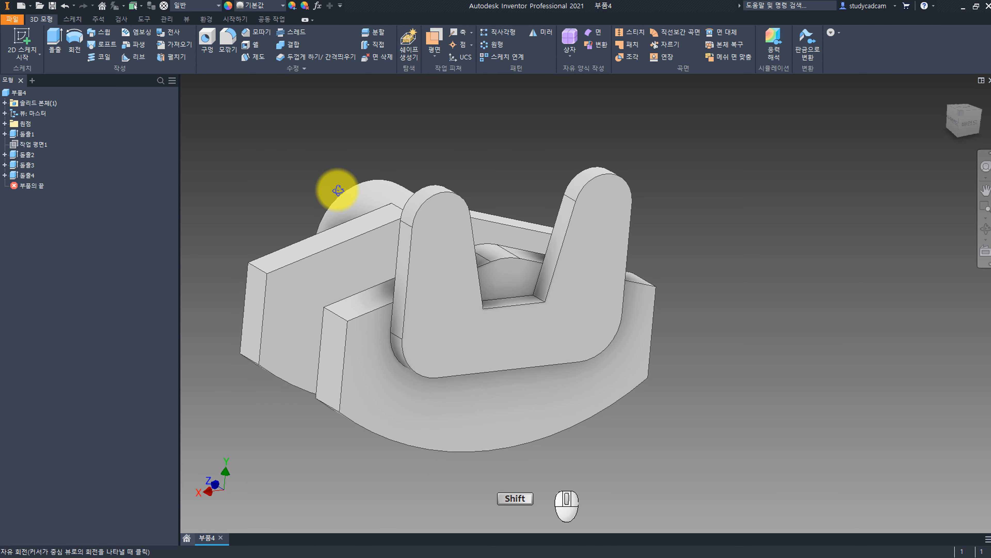
{"action": "left_click", "coordinate": [207, 39]}
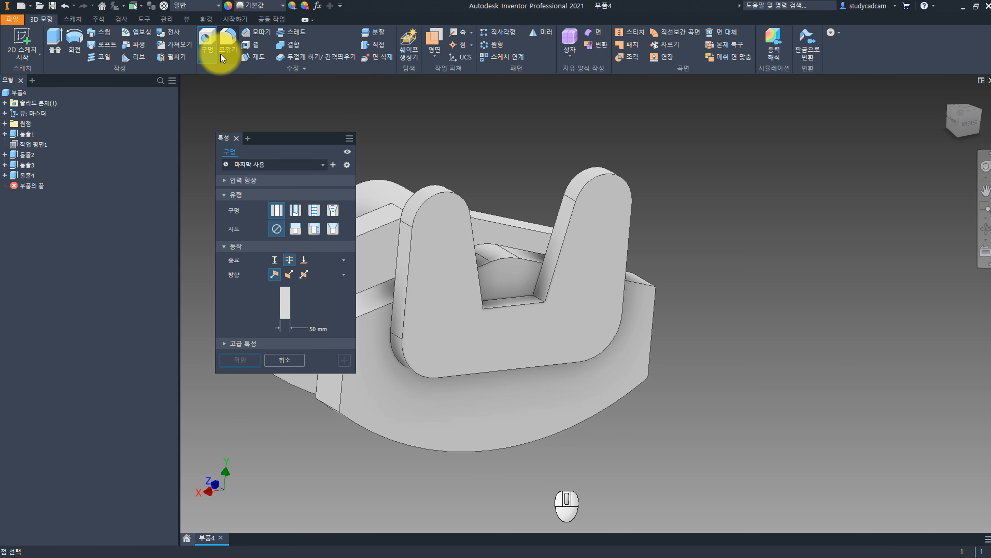
{"action": "left_click", "coordinate": [443, 221]}
{"action": "left_click", "coordinate": [460, 198]}
{"action": "type", "text": "1"}
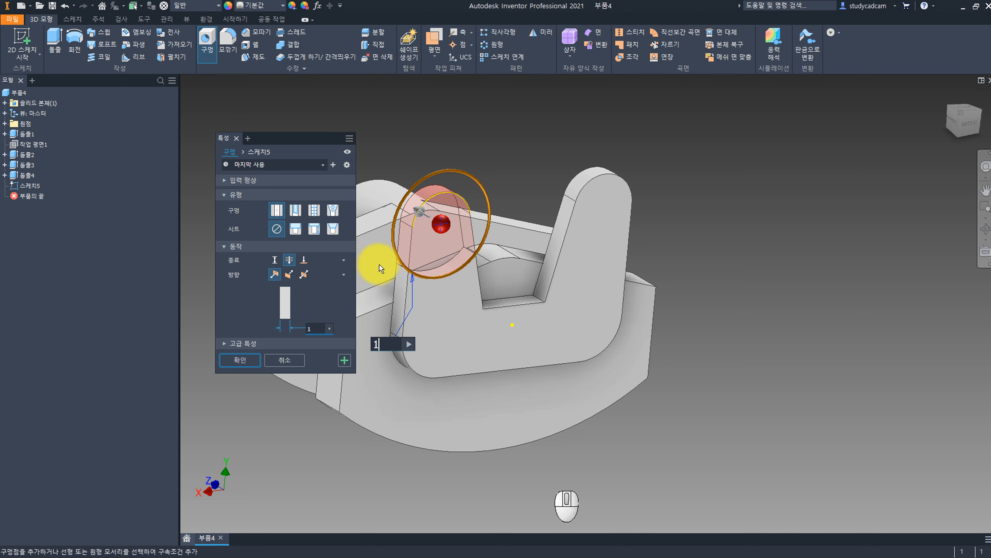
{"action": "type", "text": "5"}
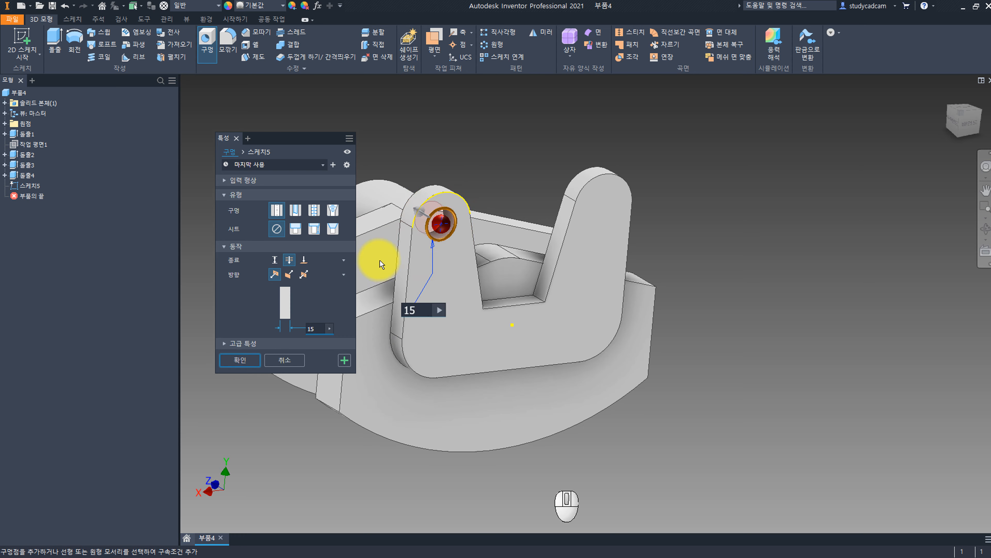
{"action": "left_click", "coordinate": [252, 360]}
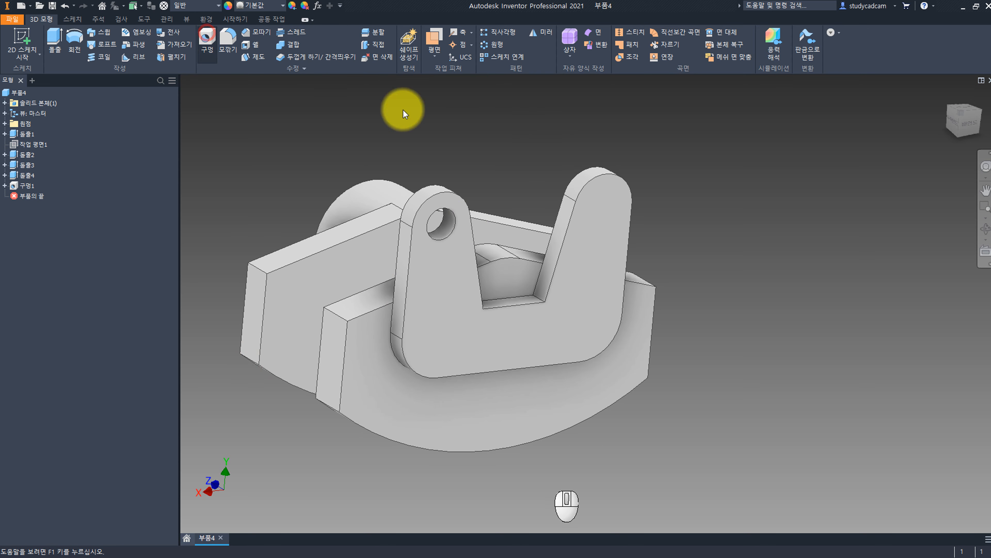
Add a matching 15 mm hole on the right lobe, concentric with its rounded end.
{"action": "key", "text": "h"}
{"action": "left_click", "coordinate": [607, 209]}
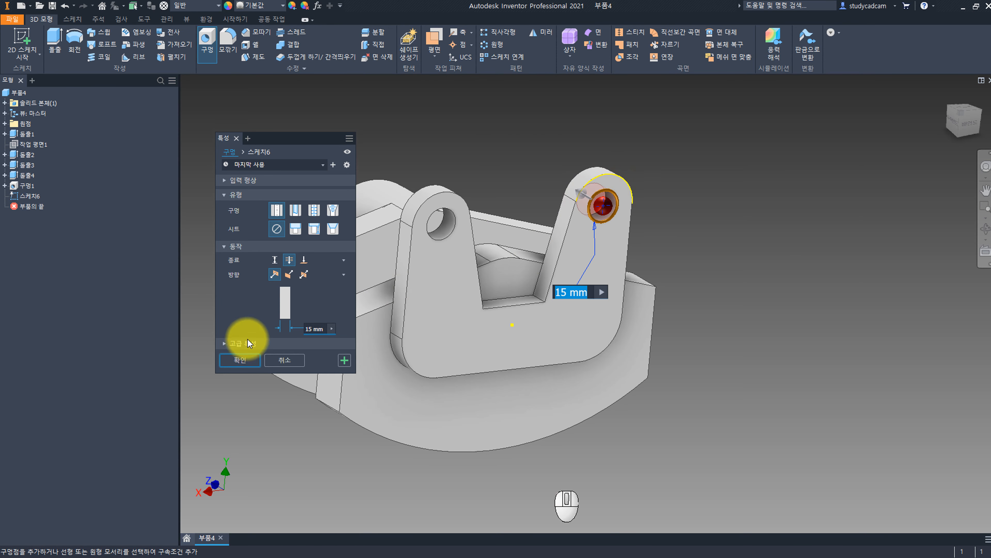
{"action": "left_click", "coordinate": [250, 357]}
Start a sketch on the inner face of the far plate and slice the model graphics at the sketch plane.
{"action": "middle_click_drag", "start_coordinate": [427, 244], "coordinate": [340, 243], "text": "shift"}
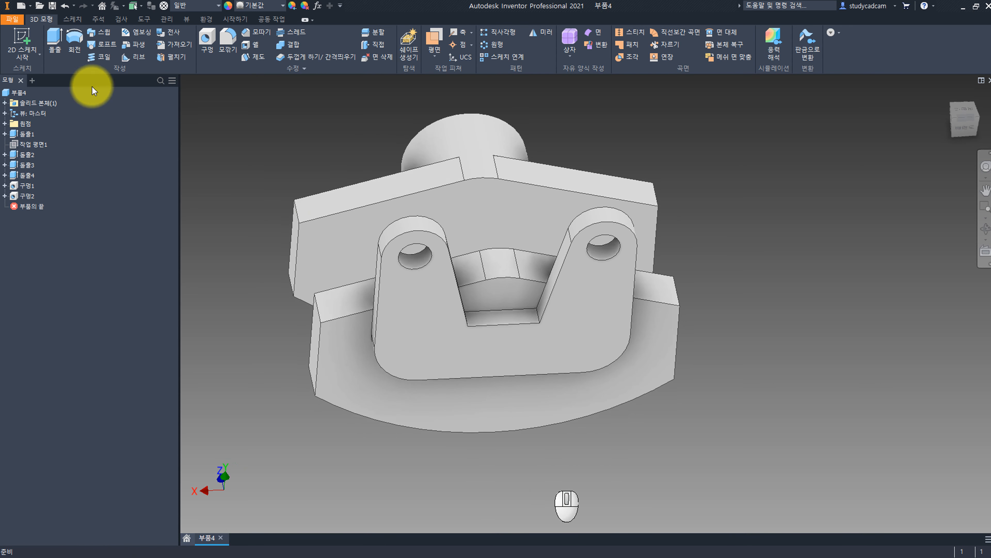
{"action": "left_click", "coordinate": [22, 39]}
{"action": "left_click", "coordinate": [533, 223]}
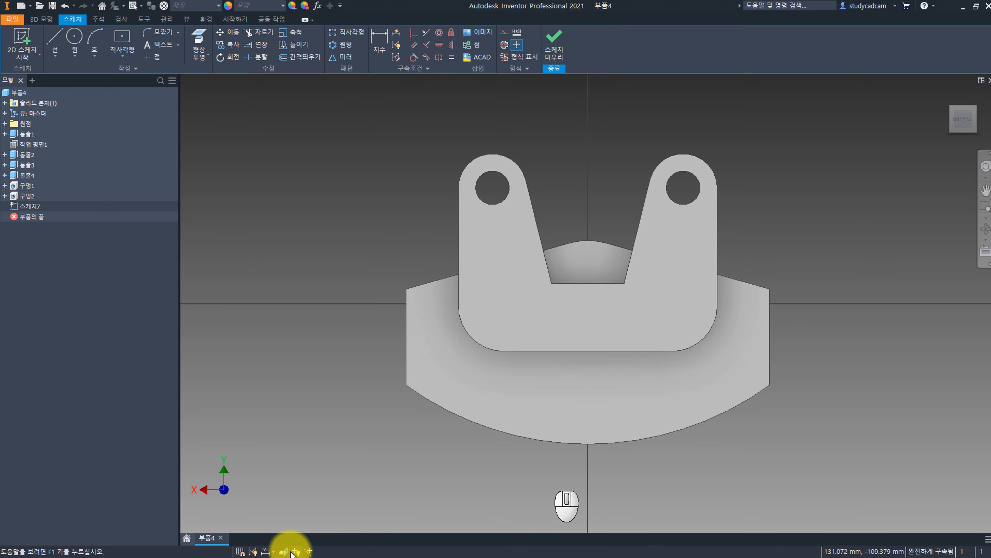
{"action": "left_click", "coordinate": [285, 552]}
{"action": "scroll", "coordinate": [670, 415], "scroll_direction": "down", "scroll_amount": 4}
{"action": "middle_click_drag", "start_coordinate": [670, 416], "coordinate": [688, 383]}
{"action": "scroll", "coordinate": [689, 383], "scroll_direction": "up", "scroll_amount": 1}
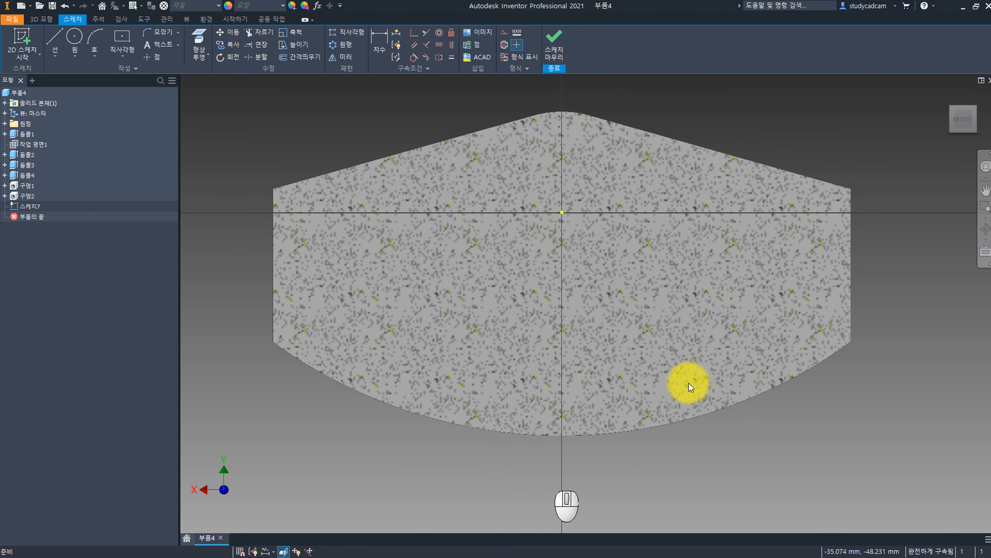
Project the plate's lower arc edge into the sketch and offset it 16 mm inward.
{"action": "left_click", "coordinate": [199, 44]}
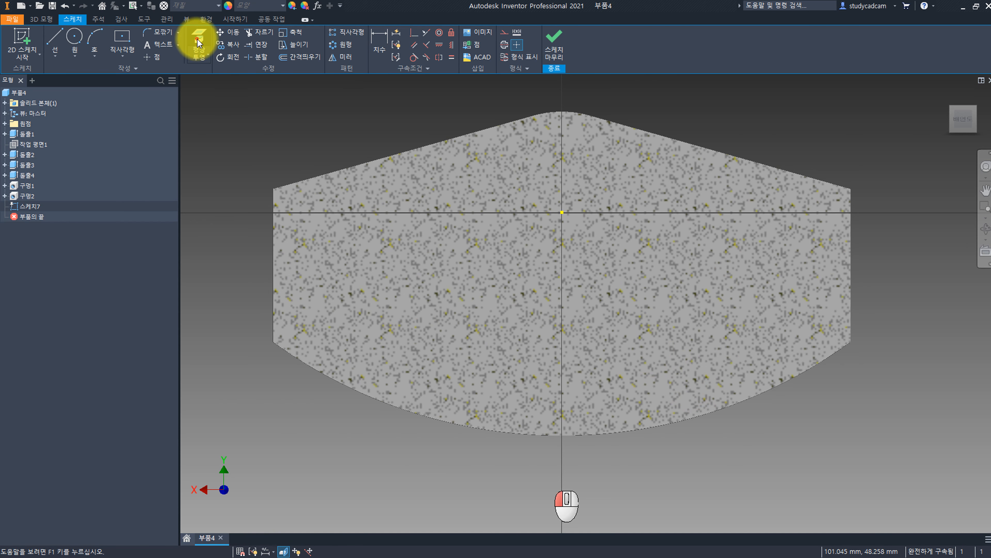
{"action": "left_click", "coordinate": [377, 402]}
{"action": "middle_click_drag", "start_coordinate": [327, 451], "coordinate": [321, 441]}
{"action": "left_click", "coordinate": [299, 57]}
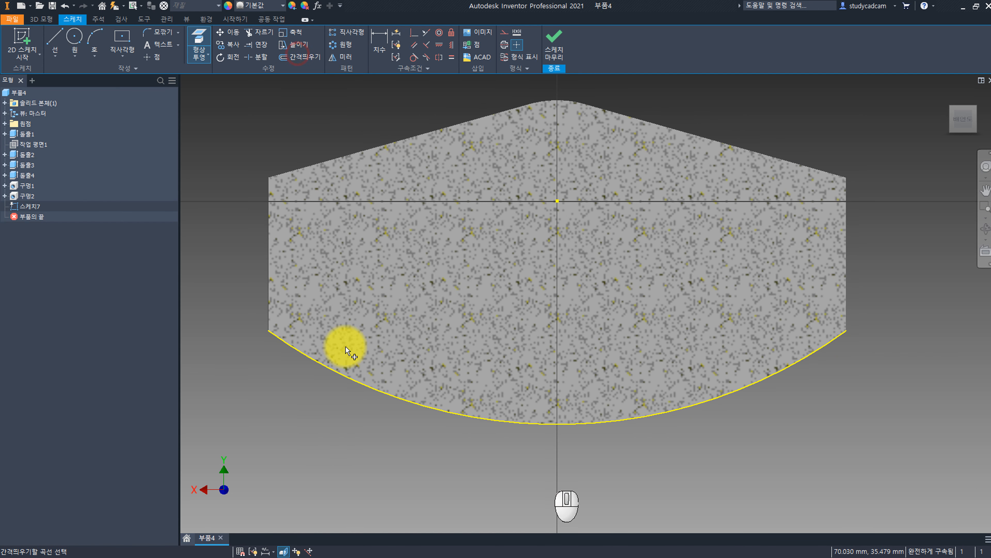
{"action": "left_click", "coordinate": [347, 377]}
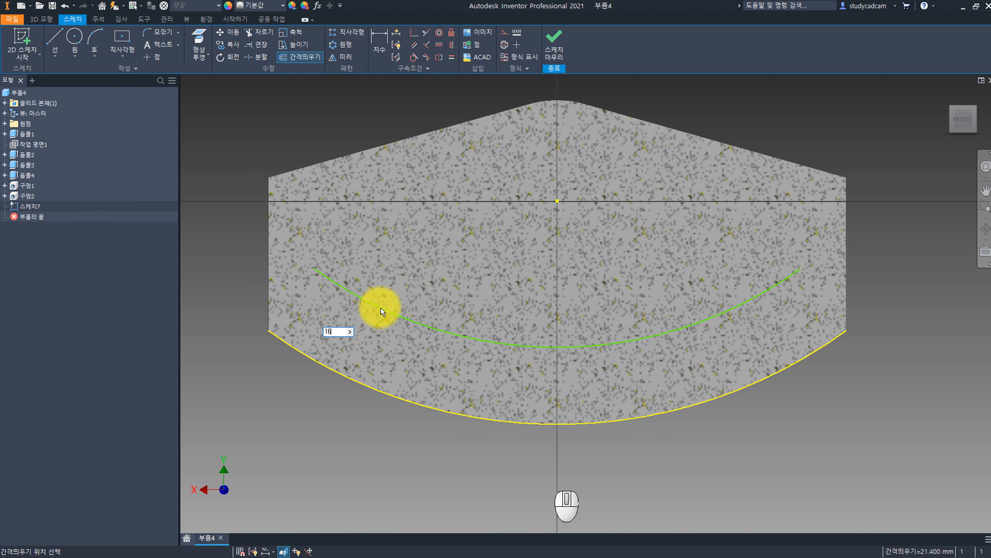
{"action": "key", "text": "Return"}
Add a driven radius dimension to the offset arc.
{"action": "mouse_move", "coordinate": [471, 317]}
{"action": "middle_mouse_down"}
{"action": "mouse_move", "coordinate": [427, 266]}
{"action": "mouse_move", "coordinate": [467, 277]}
{"action": "middle_mouse_up"}
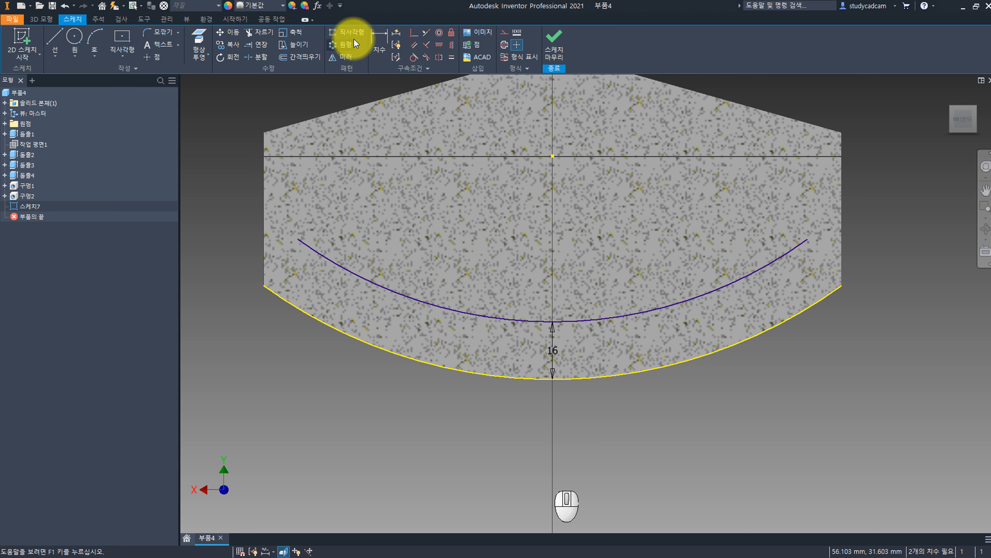
{"action": "left_click", "coordinate": [379, 38]}
{"action": "left_click", "coordinate": [373, 284]}
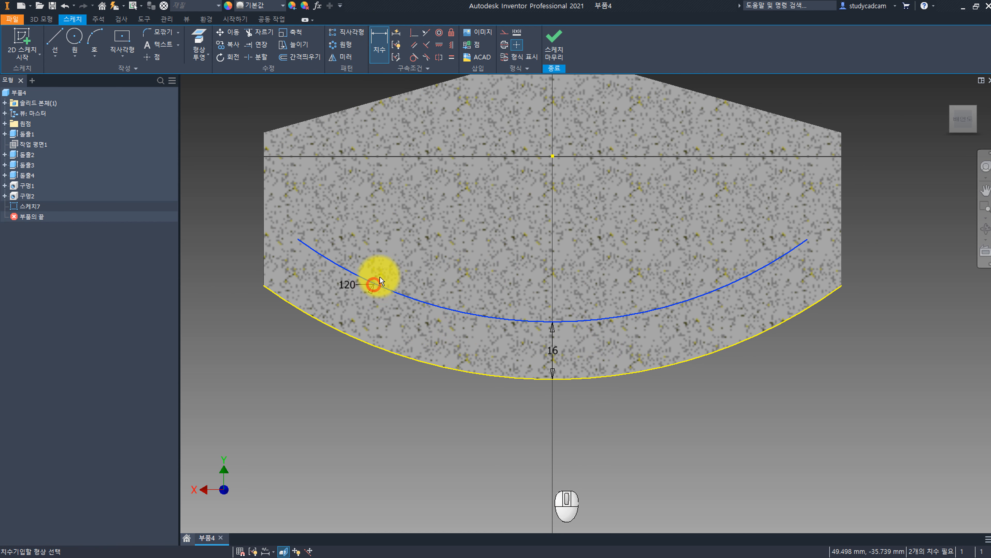
{"action": "left_click", "coordinate": [389, 260]}
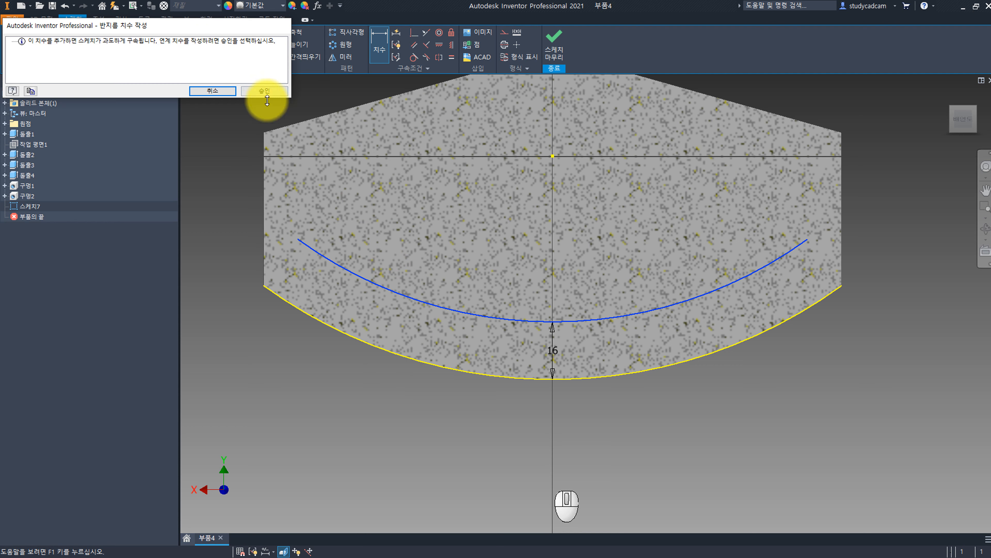
{"action": "left_click", "coordinate": [262, 90]}
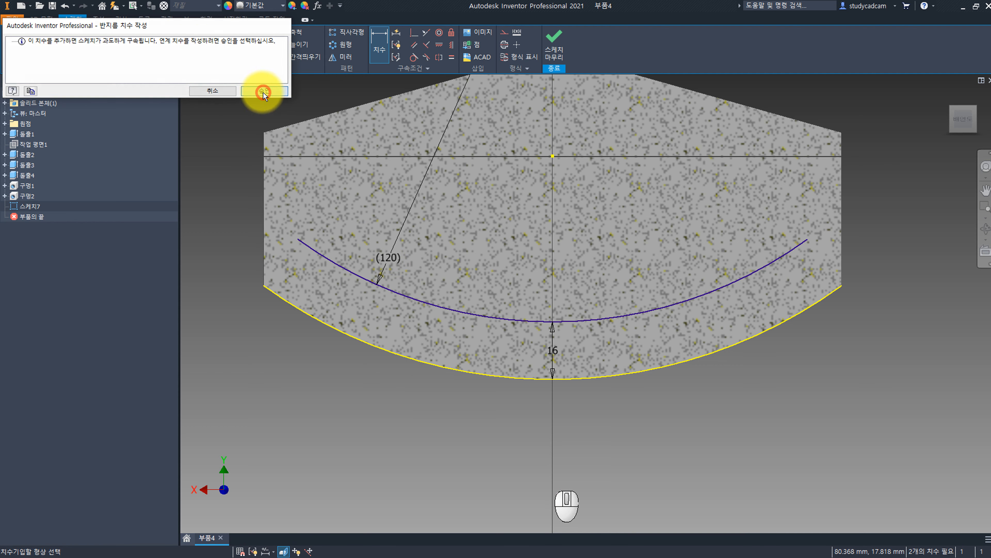
{"action": "left_click", "coordinate": [393, 267]}
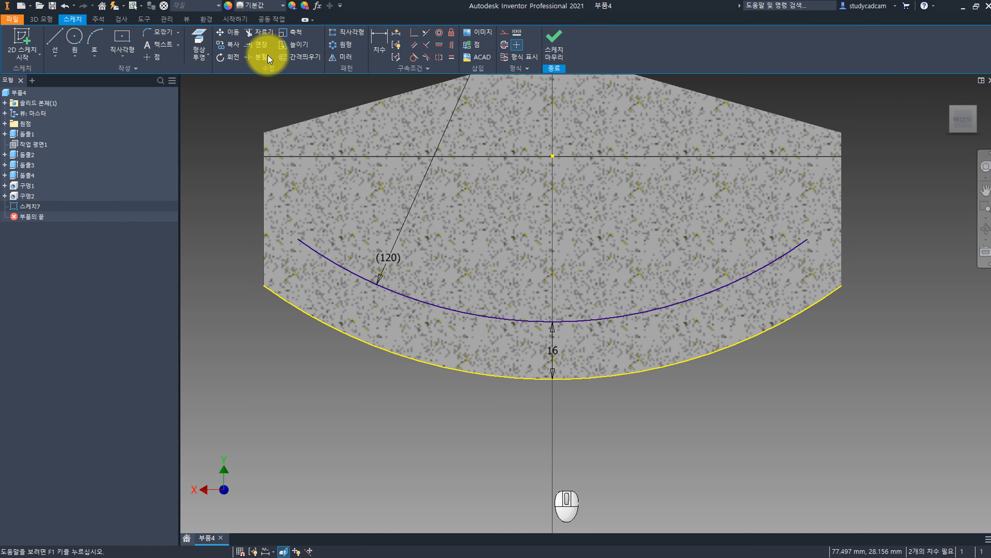
Project the plate's two vertical side edges and extend both ends of the offset arc to meet them.
{"action": "left_click", "coordinate": [199, 42]}
{"action": "left_click", "coordinate": [277, 210]}
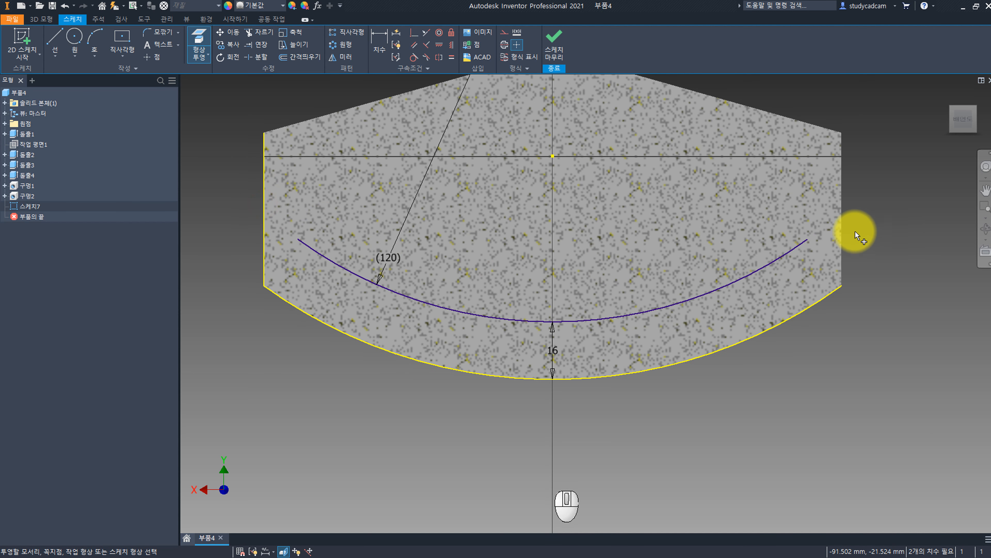
{"action": "left_click", "coordinate": [843, 221]}
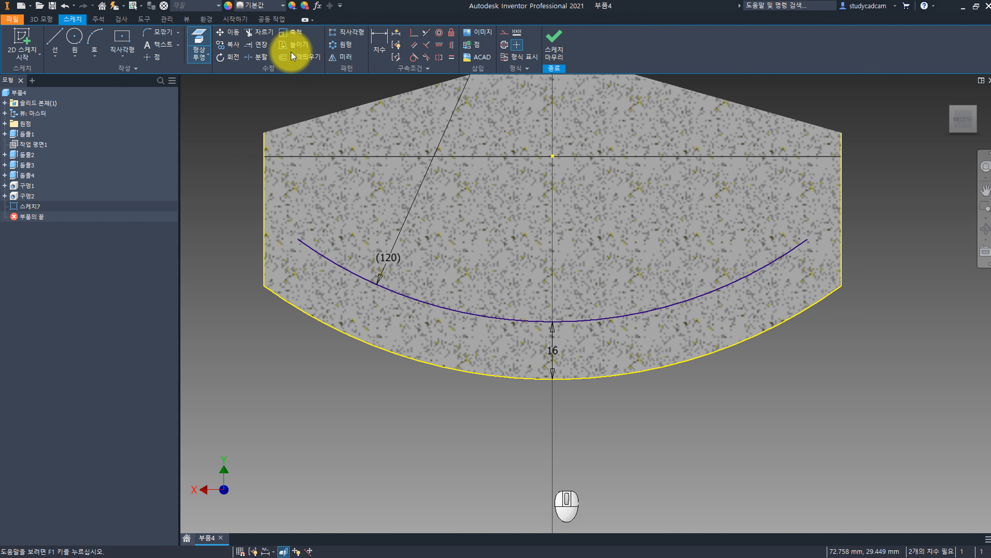
{"action": "left_click", "coordinate": [259, 47]}
{"action": "left_click", "coordinate": [308, 246]}
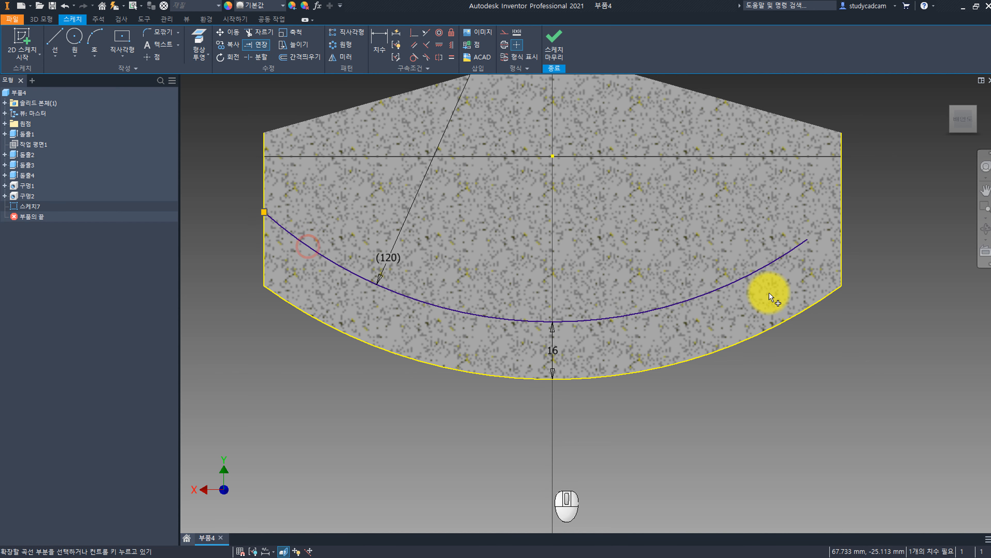
{"action": "left_click", "coordinate": [777, 261]}
{"action": "middle_click_drag", "start_coordinate": [756, 330], "coordinate": [648, 322]}
{"action": "scroll", "coordinate": [645, 311], "scroll_direction": "up", "scroll_amount": 5}
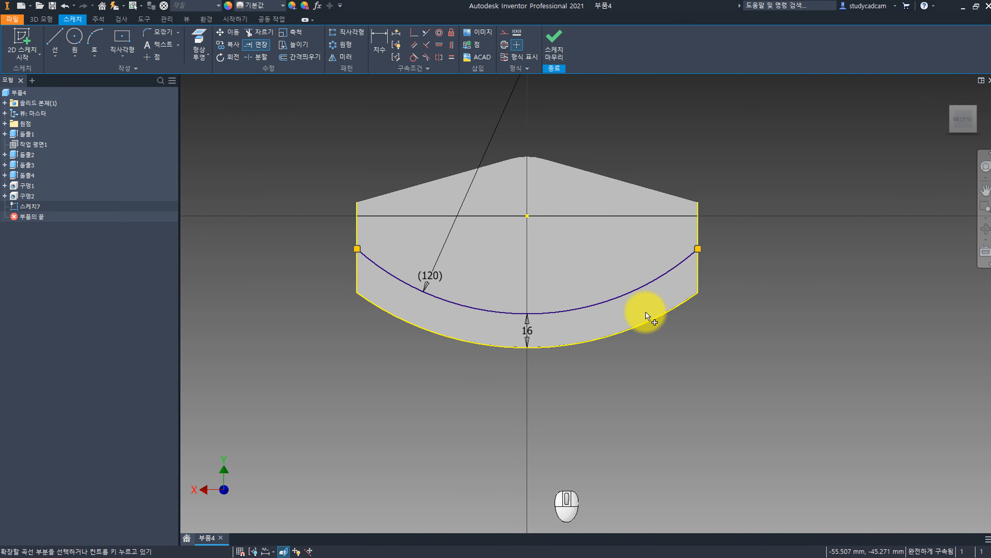
{"action": "scroll", "coordinate": [645, 311], "scroll_direction": "down", "scroll_amount": 6}
{"action": "key", "text": "Escape"}
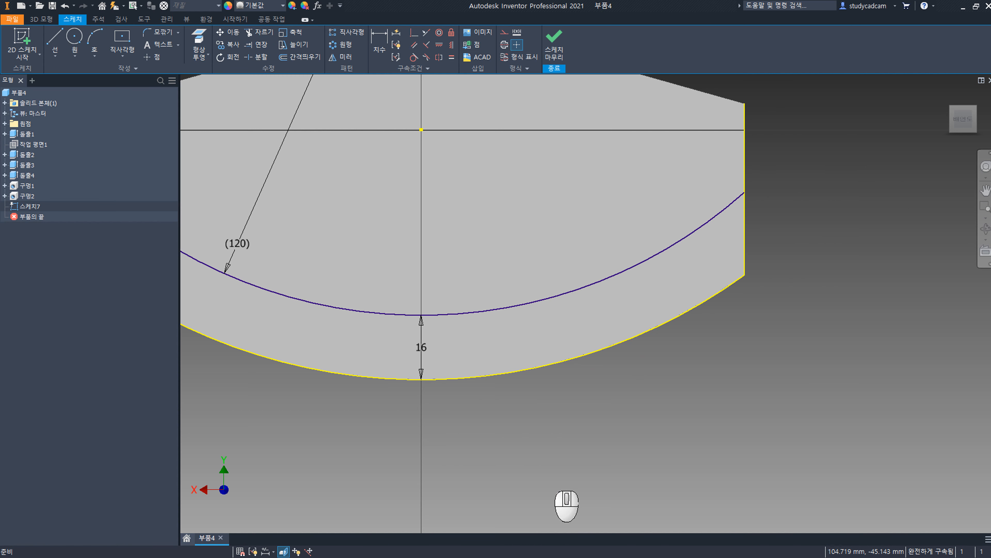
Draw two vertical lines about 42 mm apart across both arcs, one on each side of the vertical axis, joined by a diagonal line.
{"action": "middle_click_drag", "start_coordinate": [516, 323], "coordinate": [516, 324]}
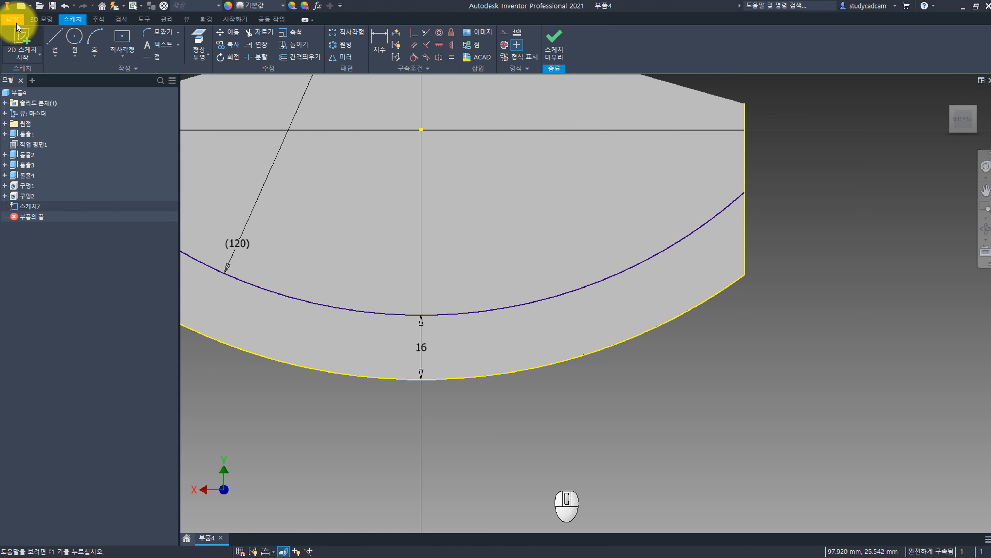
{"action": "left_click", "coordinate": [49, 39]}
{"action": "left_click", "coordinate": [506, 274]}
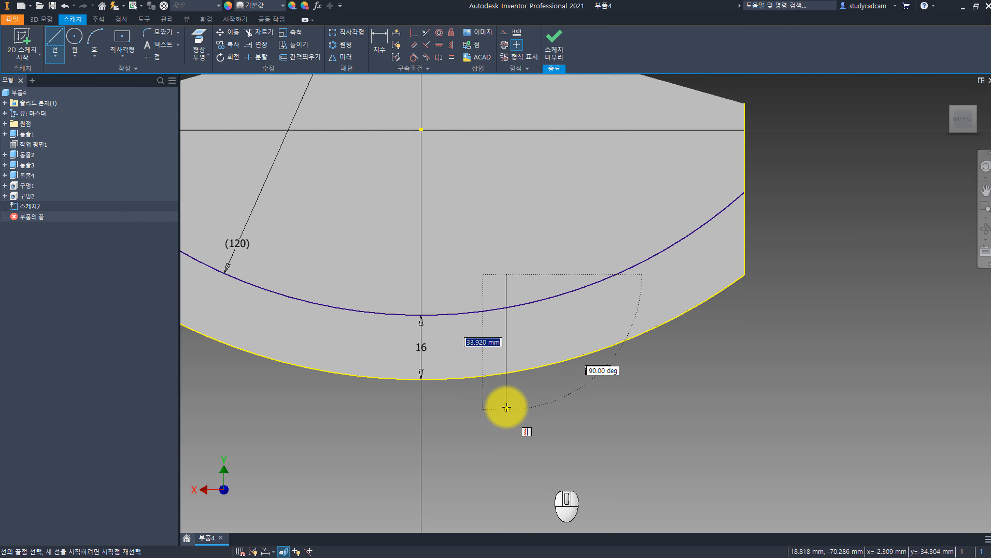
{"action": "left_click", "coordinate": [506, 404]}
{"action": "left_click", "coordinate": [336, 275]}
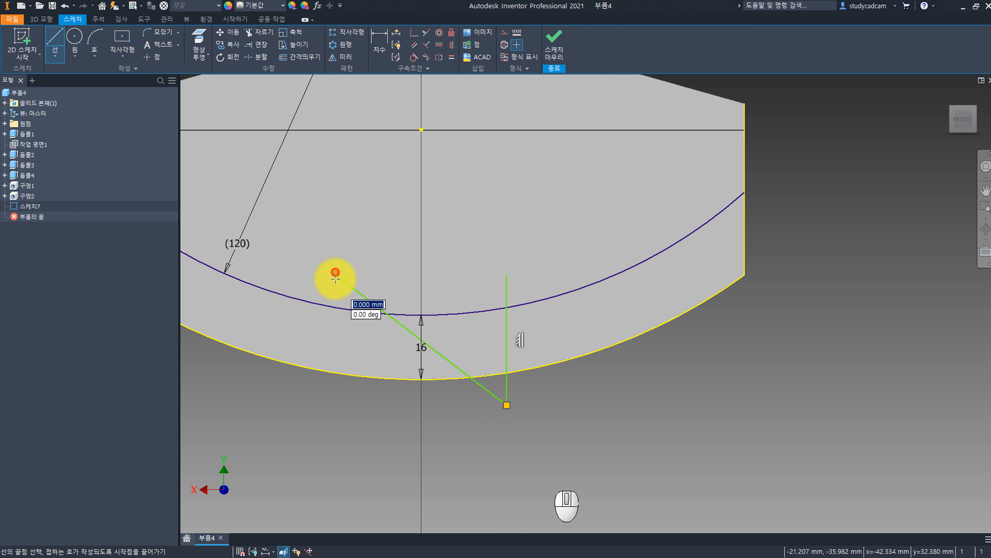
{"action": "left_click", "coordinate": [336, 410]}
{"action": "key", "text": "Escape"}
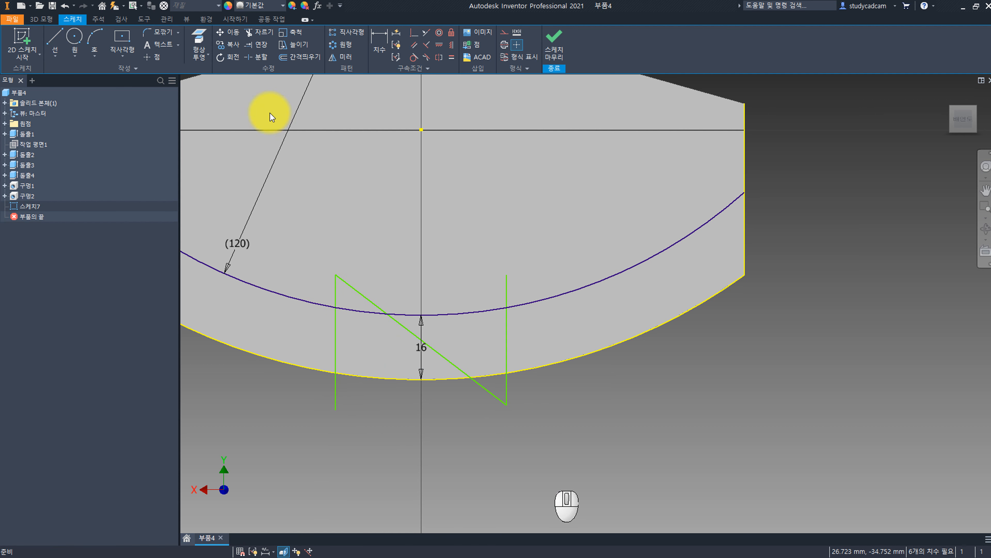
Trim the two vertical lines to the band between the offset arc and the plate's lower arc, removing the diagonal line.
{"action": "left_click", "coordinate": [258, 32]}
{"action": "left_click_drag", "start_coordinate": [316, 286], "coordinate": [394, 294]}
{"action": "mouse_move", "coordinate": [464, 286]}
{"action": "left_mouse_down"}
{"action": "mouse_move", "coordinate": [516, 281]}
{"action": "mouse_move", "coordinate": [527, 297]}
{"action": "left_mouse_up"}
{"action": "left_click_drag", "start_coordinate": [550, 408], "coordinate": [332, 402]}
{"action": "left_click", "coordinate": [455, 364]}
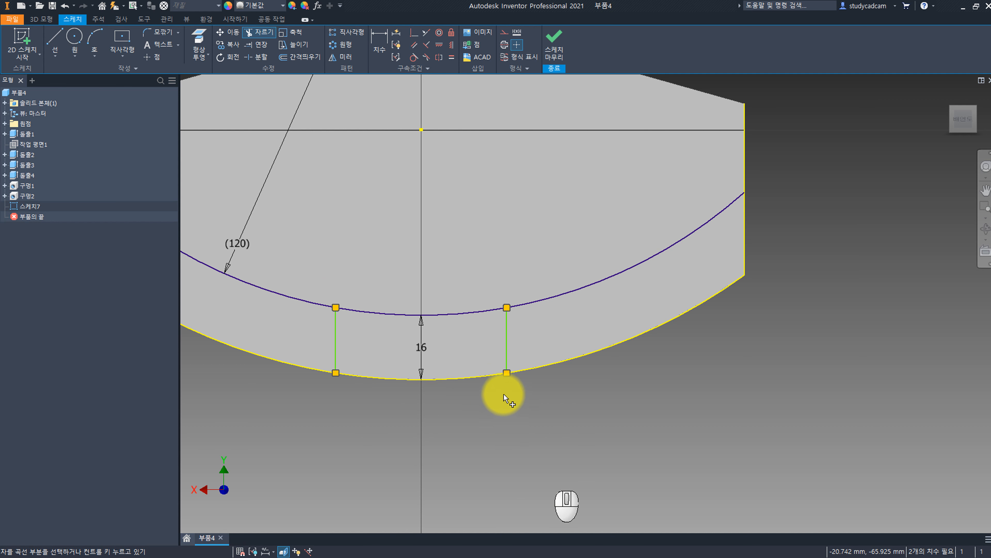
{"action": "key", "text": "Escape"}
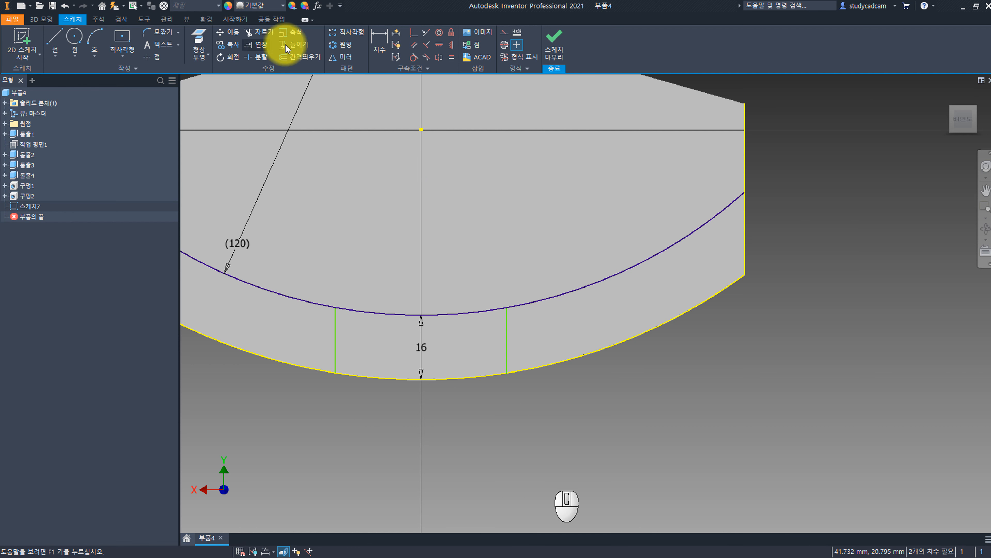
Dimension one vertical line at 30 mm from the sketch's center point.
{"action": "left_click", "coordinate": [383, 39]}
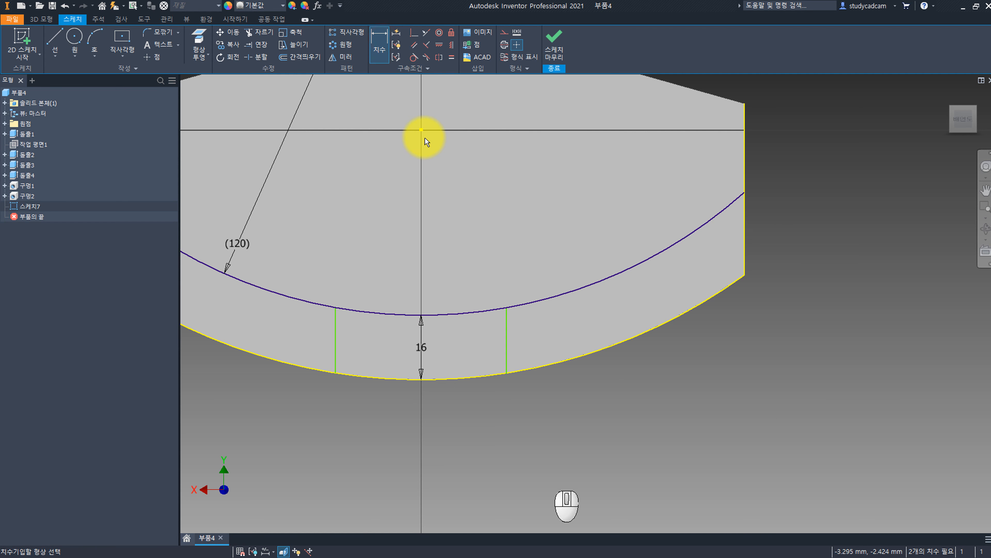
{"action": "left_click", "coordinate": [507, 338]}
{"action": "left_click", "coordinate": [475, 421]}
{"action": "type", "text": "30"}
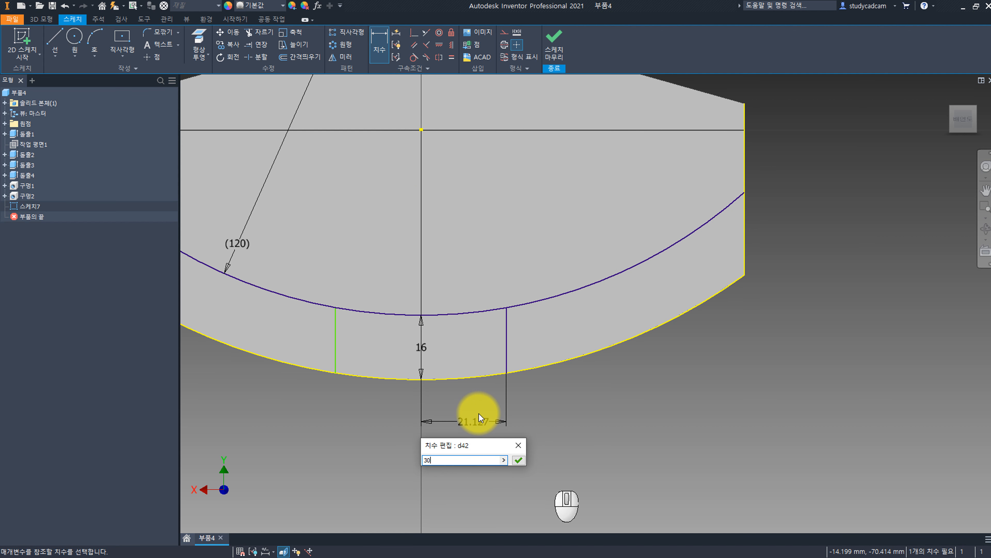
{"action": "key", "text": "Return"}
Set the distance between the two vertical lines to 60 mm and finish the sketch.
{"action": "left_click", "coordinate": [544, 330]}
{"action": "left_click", "coordinate": [334, 347]}
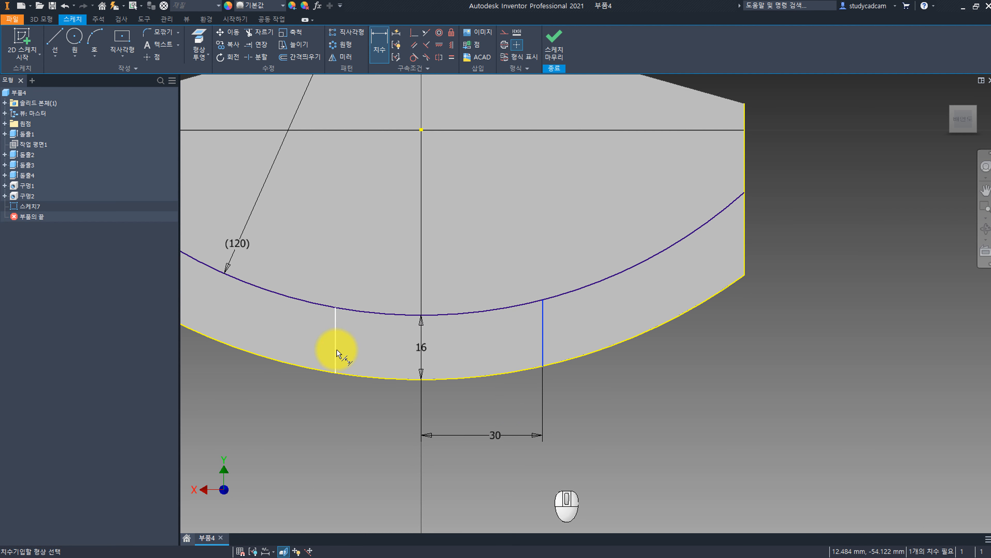
{"action": "left_click", "coordinate": [406, 479]}
{"action": "type", "text": "60"}
{"action": "key", "text": "Return"}
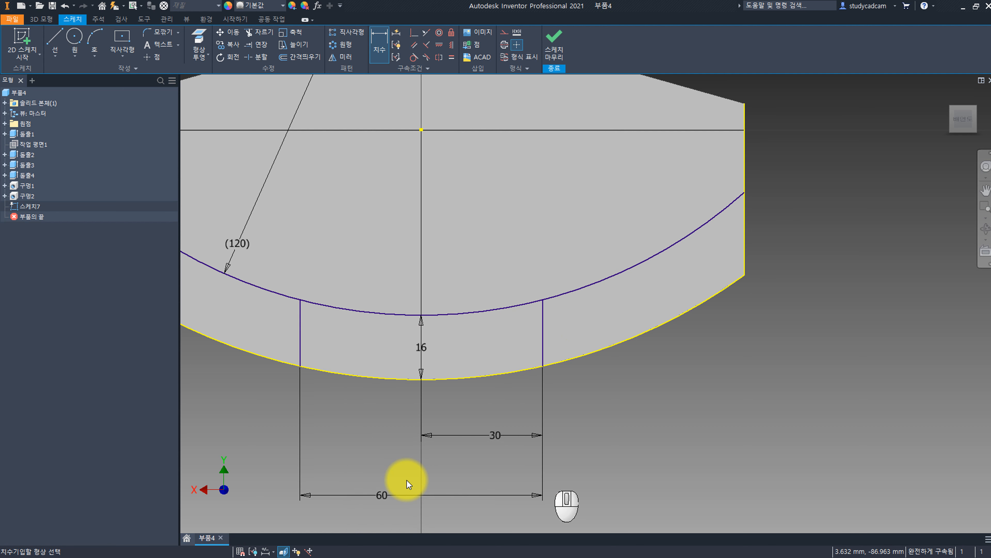
{"action": "scroll", "coordinate": [486, 266], "scroll_direction": "down", "scroll_amount": 5}
{"action": "scroll", "coordinate": [501, 270], "scroll_direction": "up", "scroll_amount": 3}
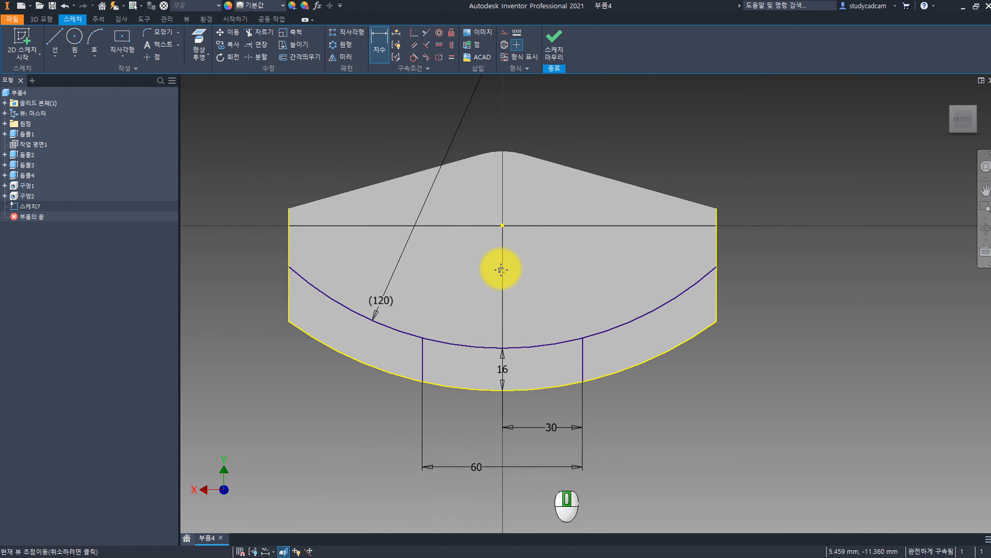
{"action": "left_click", "coordinate": [552, 42]}
Extrude the two outer arc-band profiles, excluding the middle section, up to the facing inner face of the opposite plate as a join.
{"action": "mouse_move", "coordinate": [254, 332]}
{"action": "middle_mouse_down", "text": "shift"}
{"action": "mouse_move", "coordinate": [348, 299]}
{"action": "mouse_move", "coordinate": [337, 310]}
{"action": "middle_mouse_up", "text": "shift"}
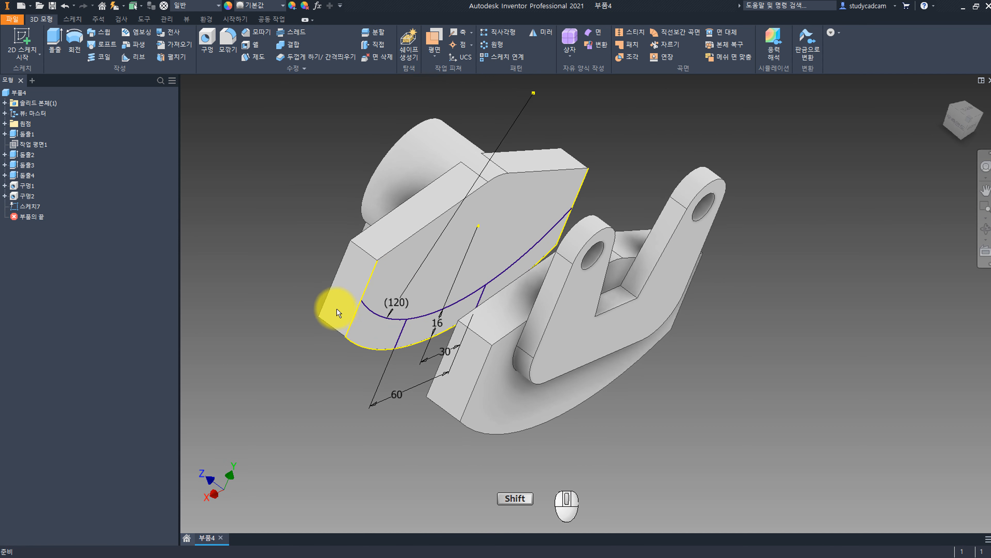
{"action": "left_click", "coordinate": [54, 39]}
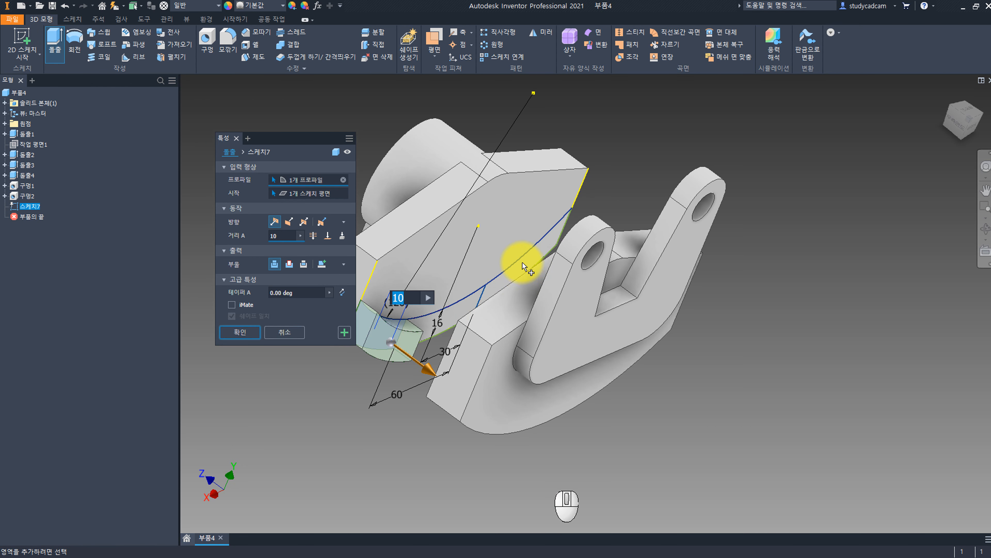
{"action": "left_click", "coordinate": [529, 256]}
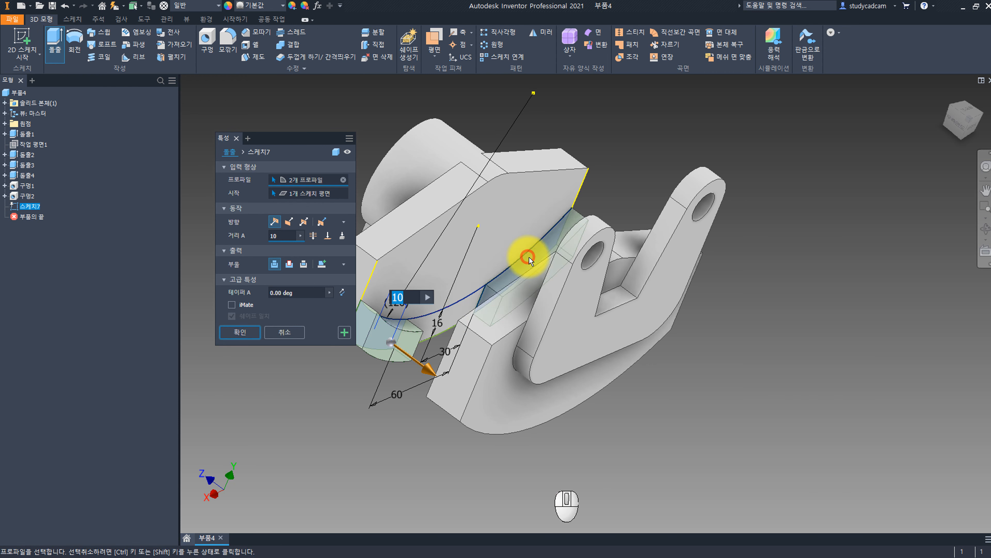
{"action": "left_click", "coordinate": [328, 237]}
{"action": "middle_click_drag", "start_coordinate": [486, 266], "coordinate": [538, 283], "text": "shift"}
{"action": "left_click", "coordinate": [565, 281]}
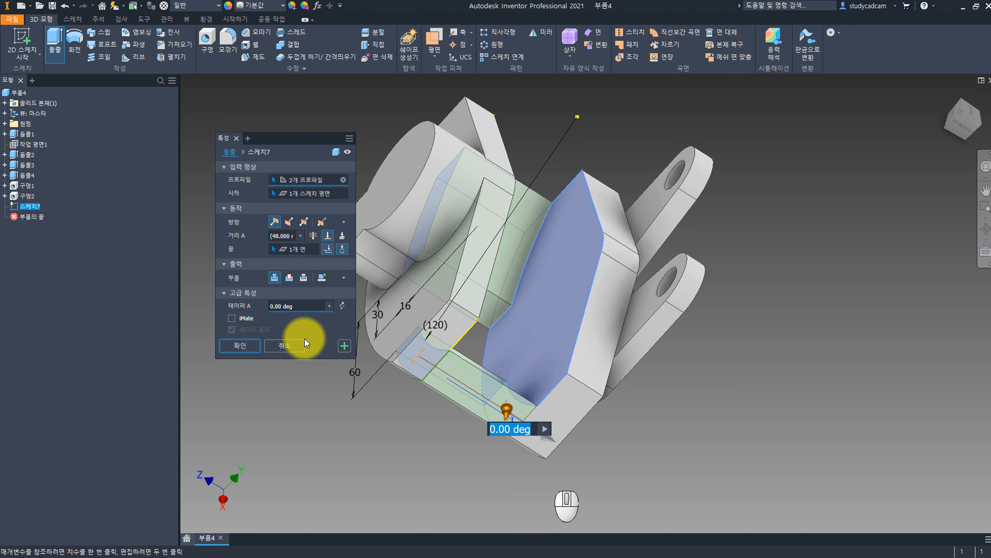
{"action": "left_click", "coordinate": [242, 346]}
{"action": "middle_click_drag", "start_coordinate": [302, 340], "coordinate": [693, 333], "text": "shift"}
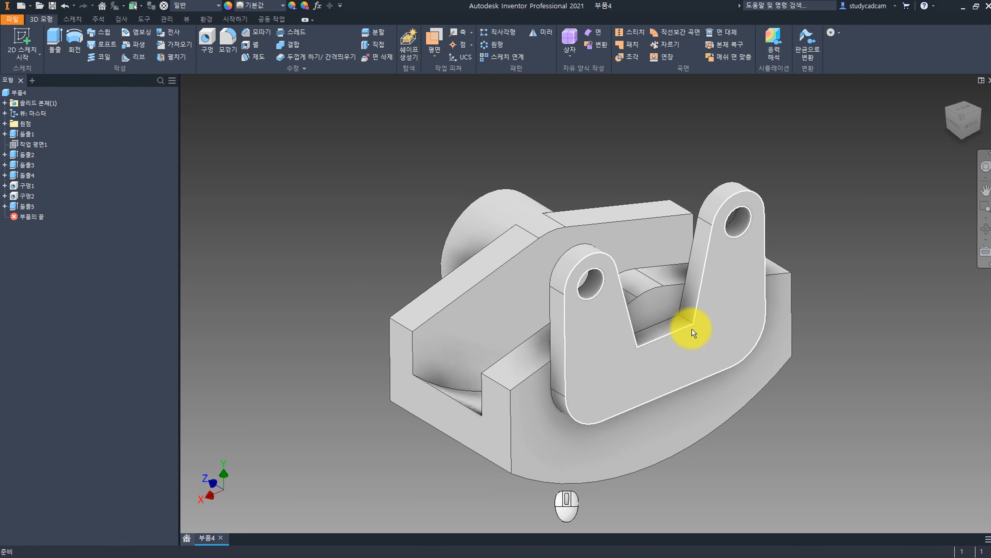